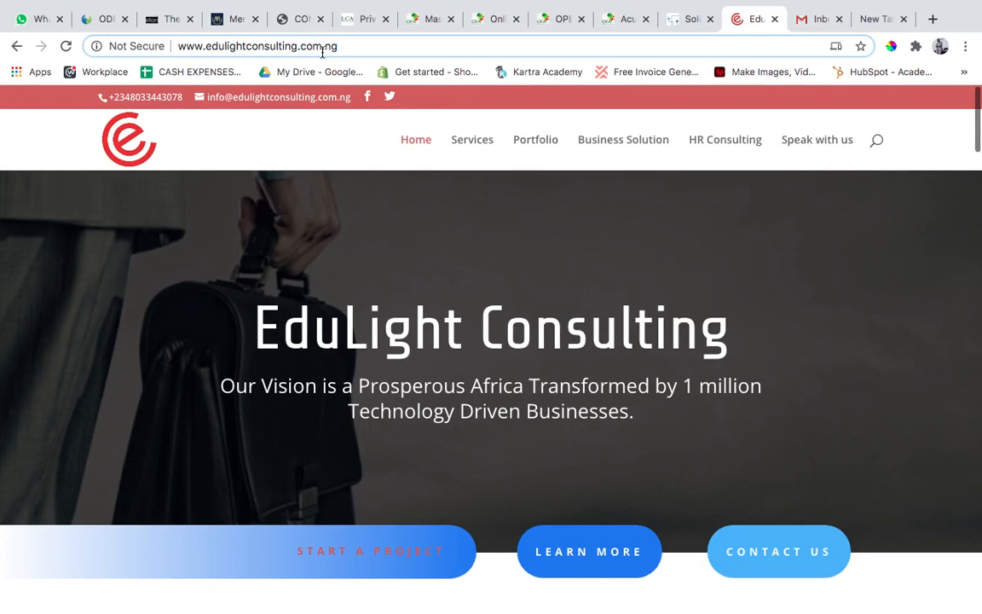
key(Right)
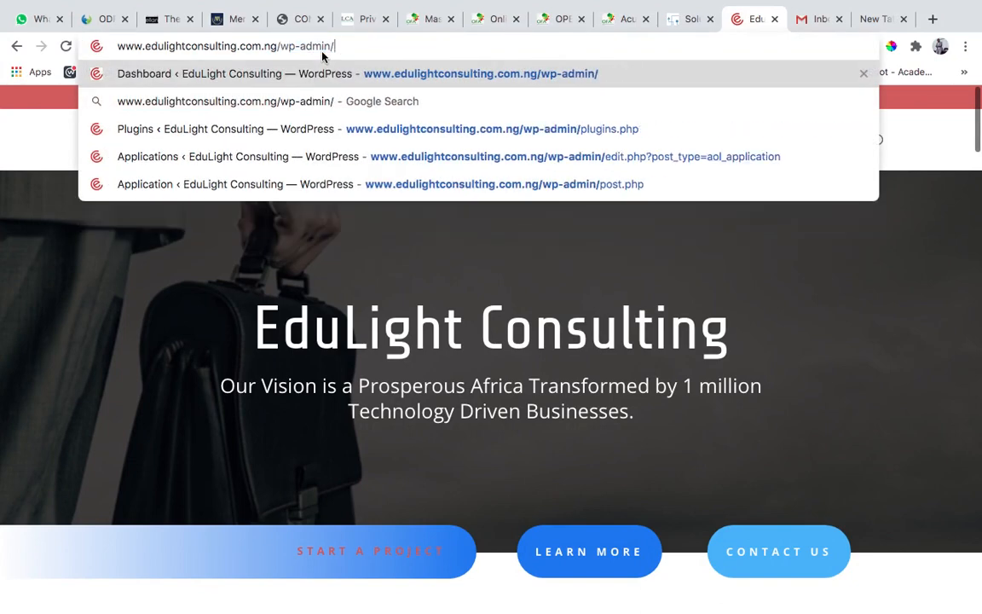
key(Return)
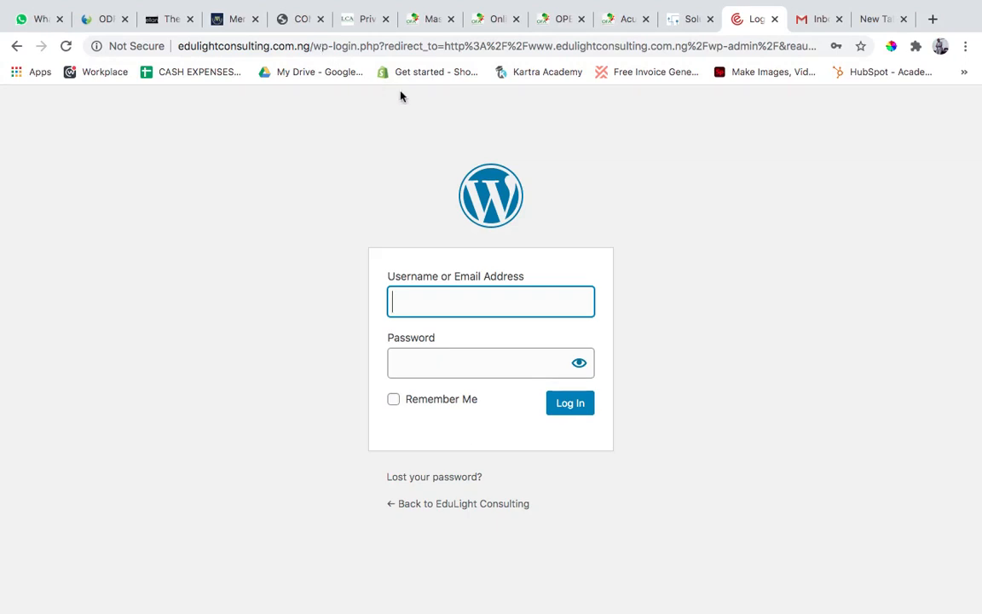
click(486, 293)
click(488, 346)
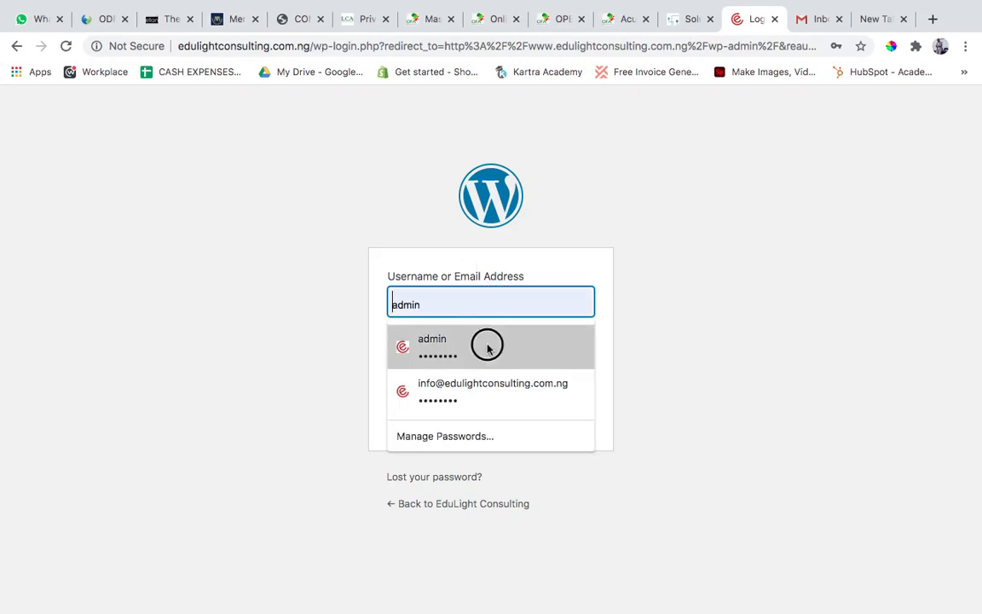
click(571, 412)
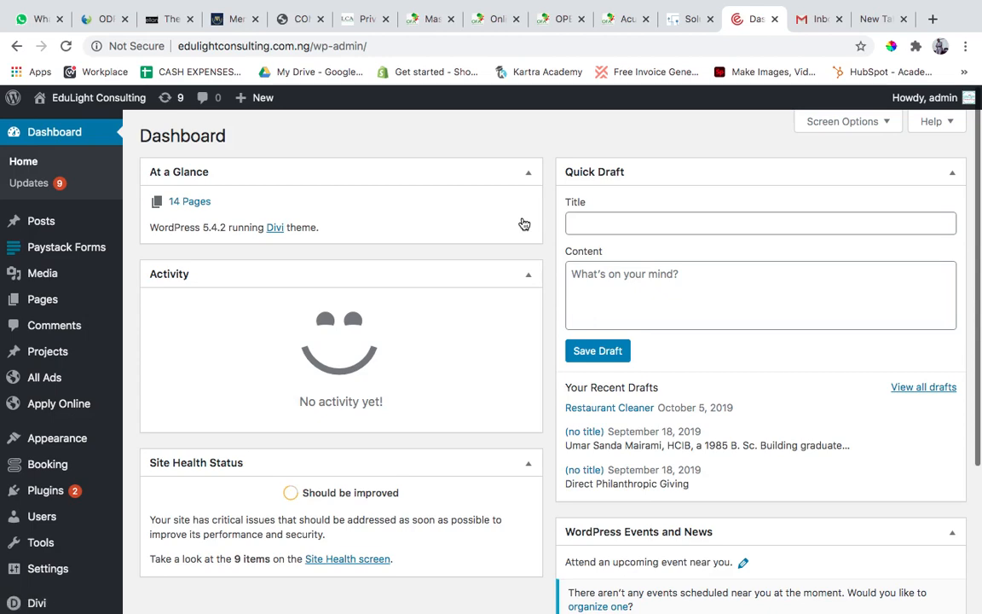
Open the dashboard of the Booking plugin from the WordPress admin.
scroll(524, 224, down, 5)
scroll(524, 224, up, 5)
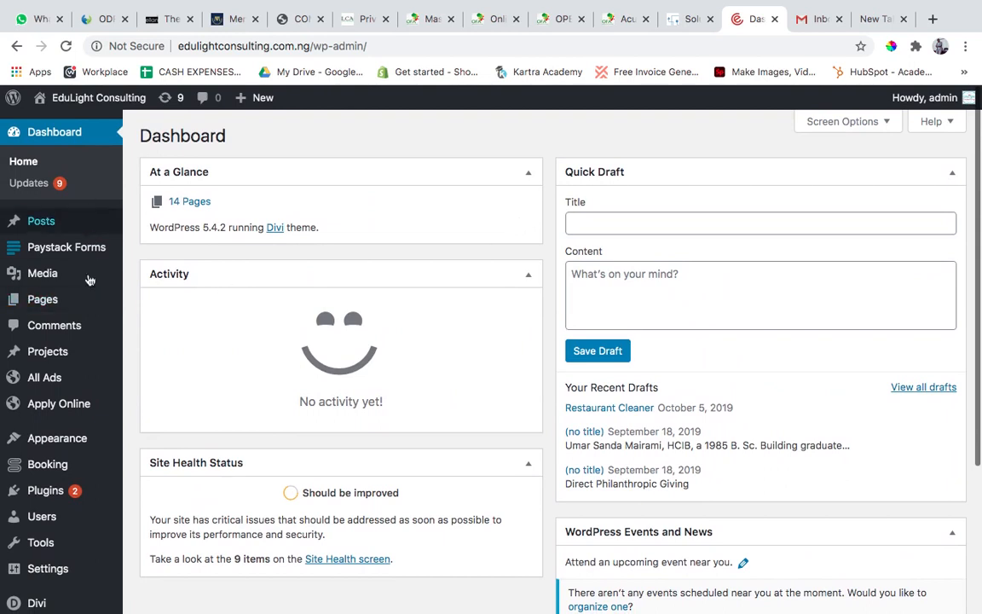
mouse_move(106, 227)
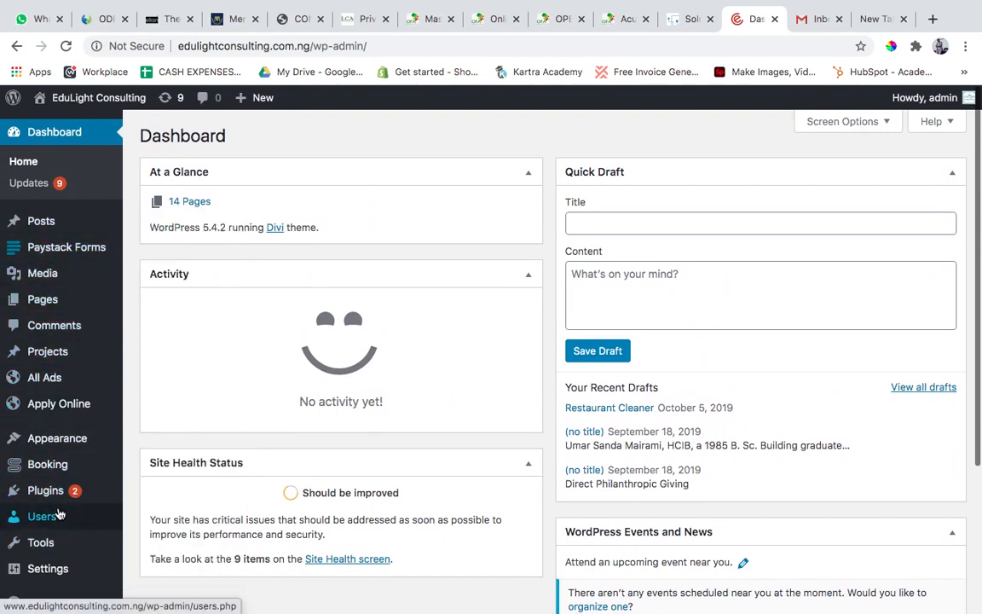
mouse_move(65, 387)
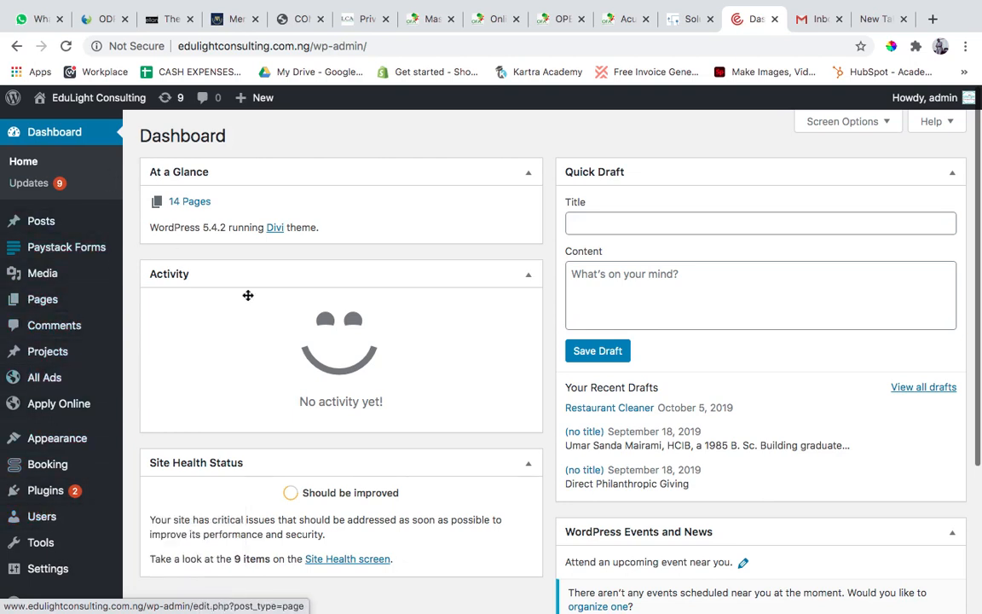
scroll(253, 318, down, 3)
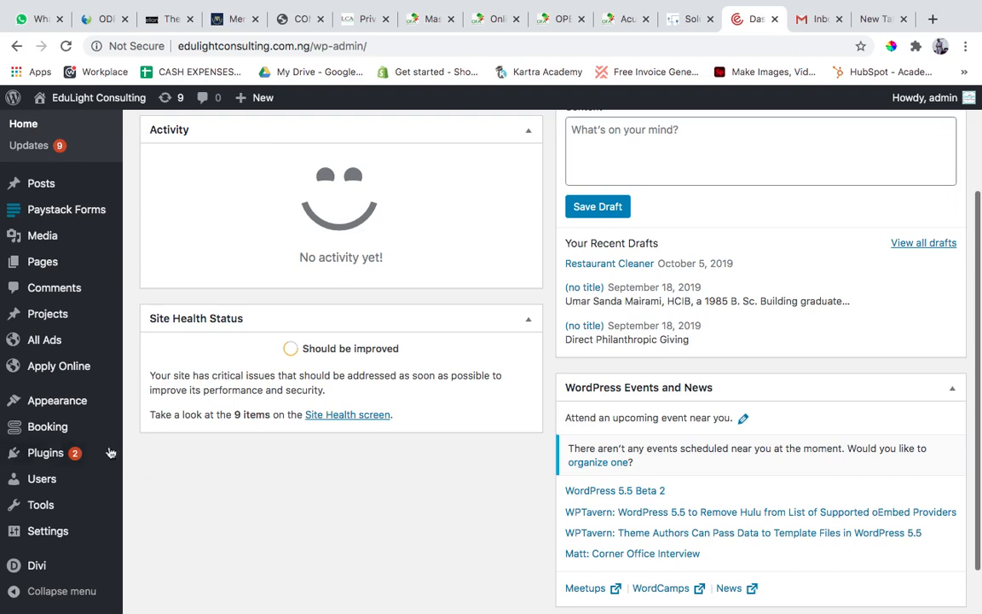
mouse_move(42, 429)
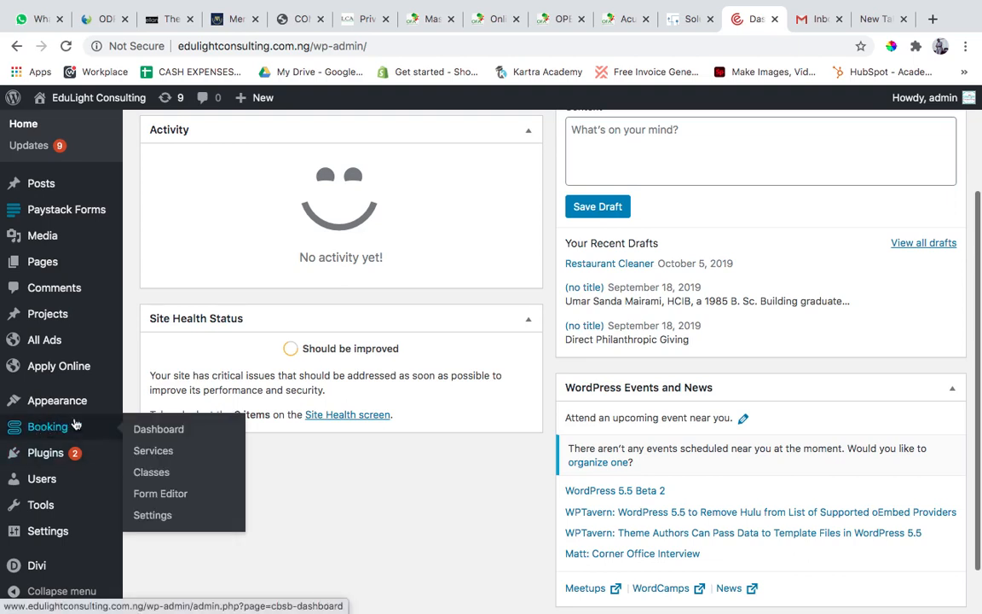
click(157, 437)
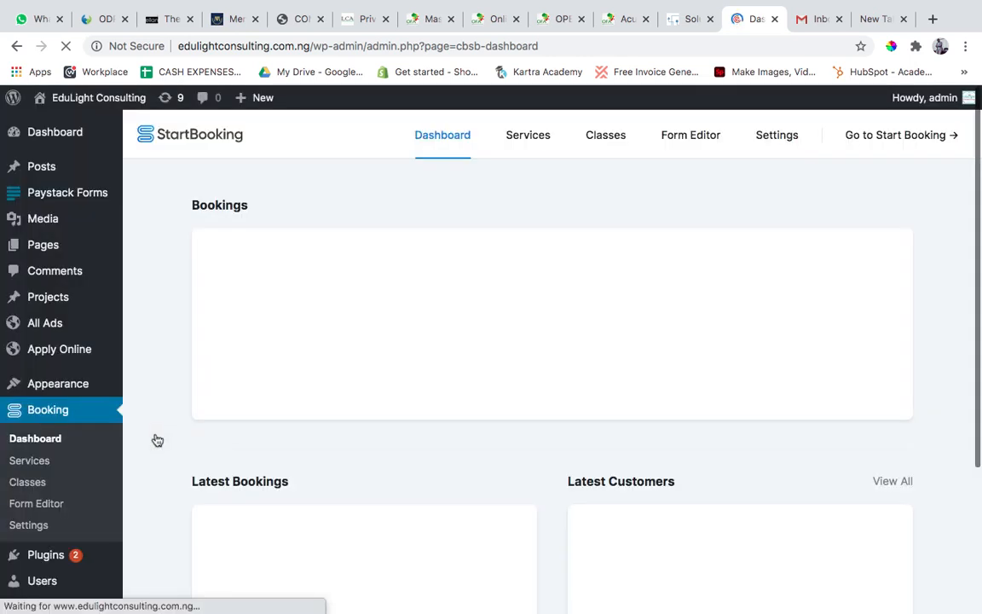
Review the bookings chart, the latest bookings and the latest customers on the StartBooking dashboard.
scroll(408, 437, down, 3)
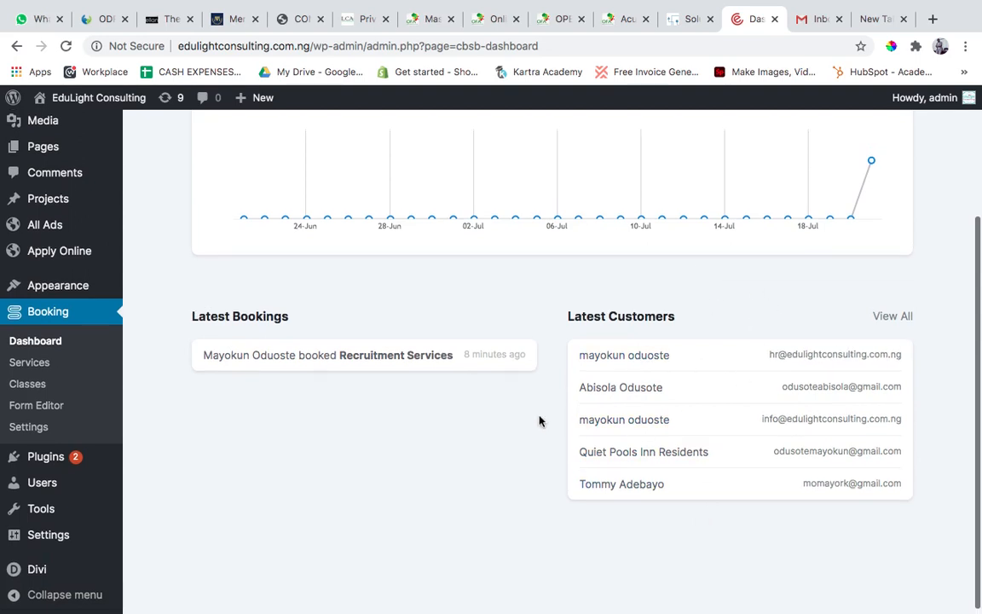
scroll(540, 421, up, 3)
scroll(530, 339, down, 1)
scroll(530, 339, up, 1)
scroll(530, 340, down, 5)
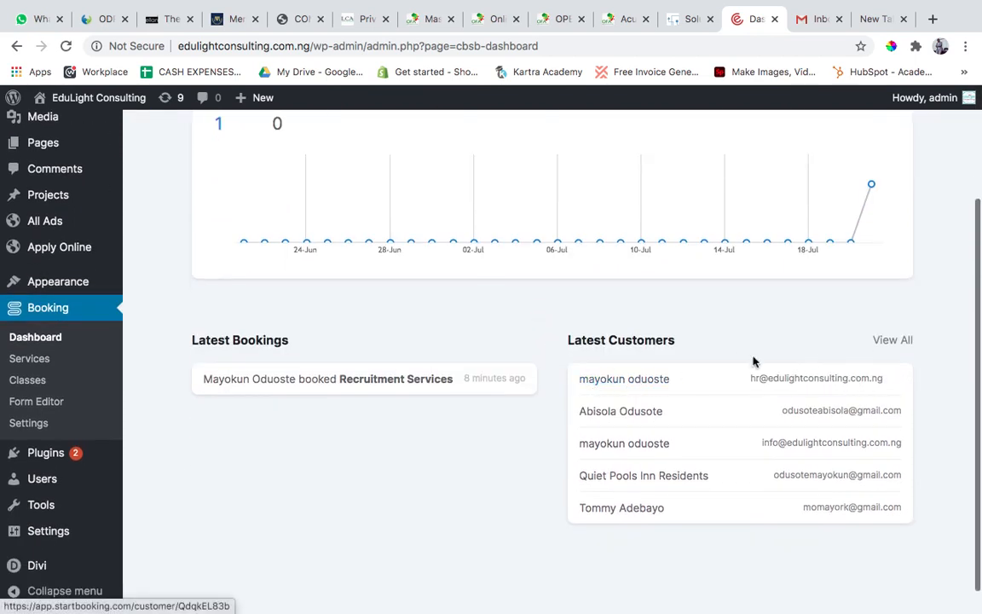
scroll(734, 346, up, 5)
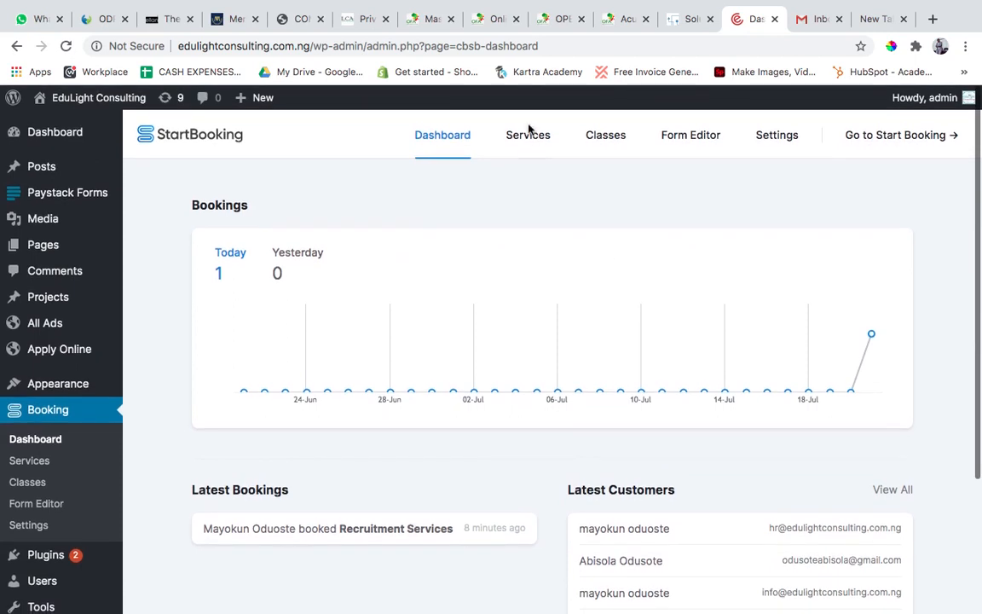
scroll(467, 248, down, 2)
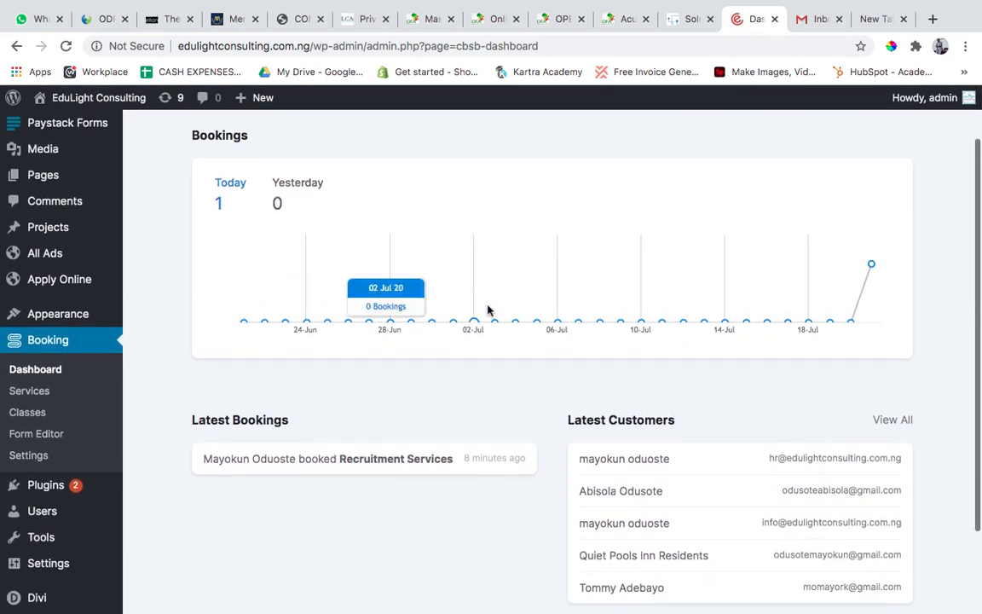
scroll(487, 311, up, 2)
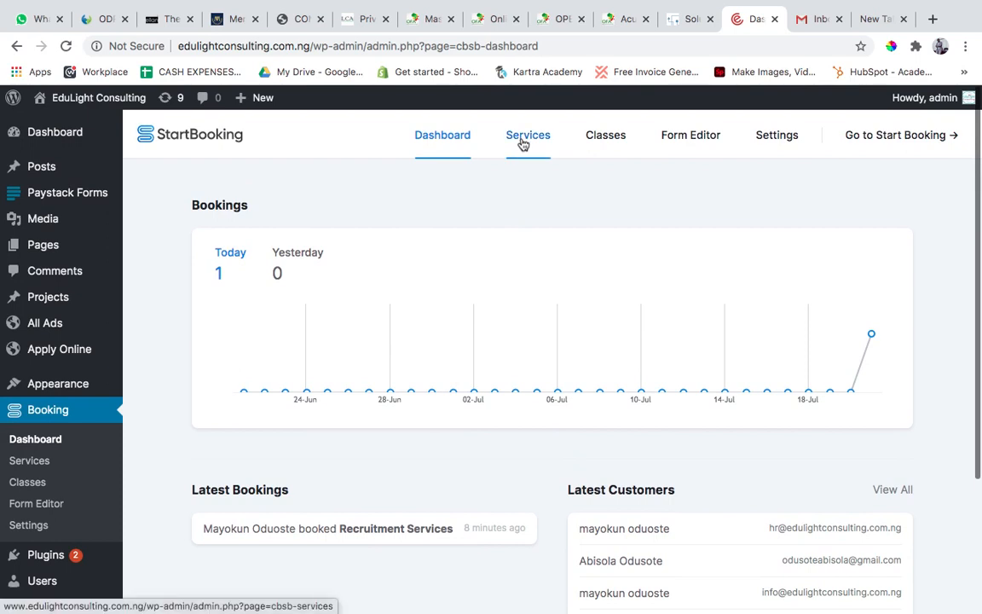
Look through the existing services and service types in StartBooking, ending on the services list.
click(524, 141)
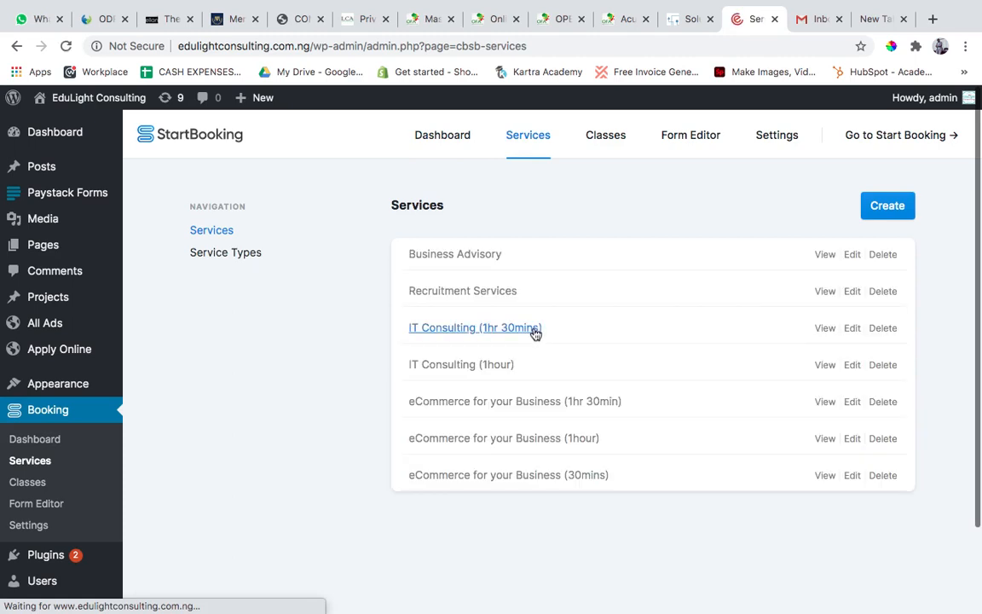
scroll(627, 375, down, 2)
scroll(626, 376, up, 2)
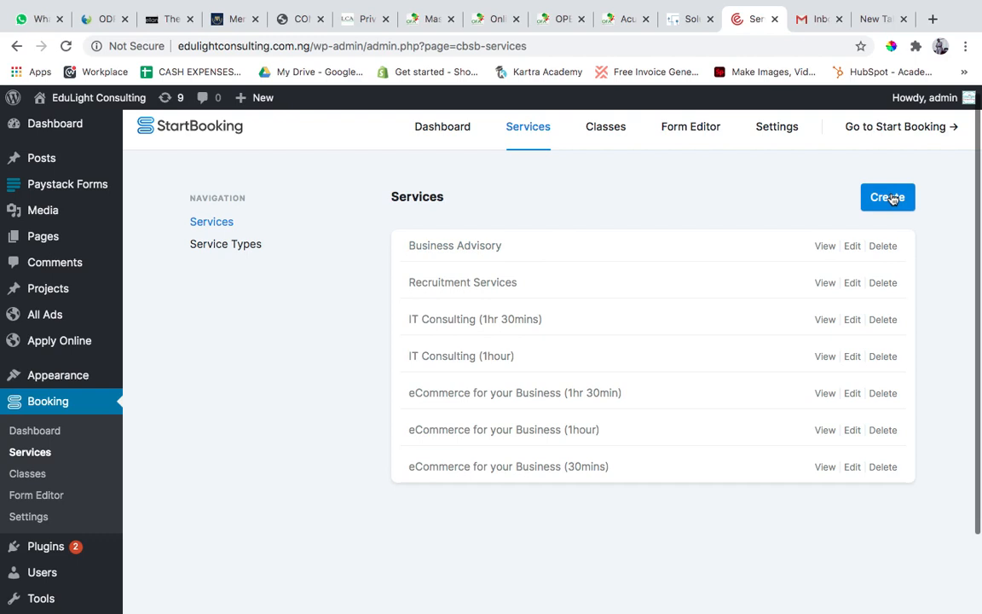
click(226, 246)
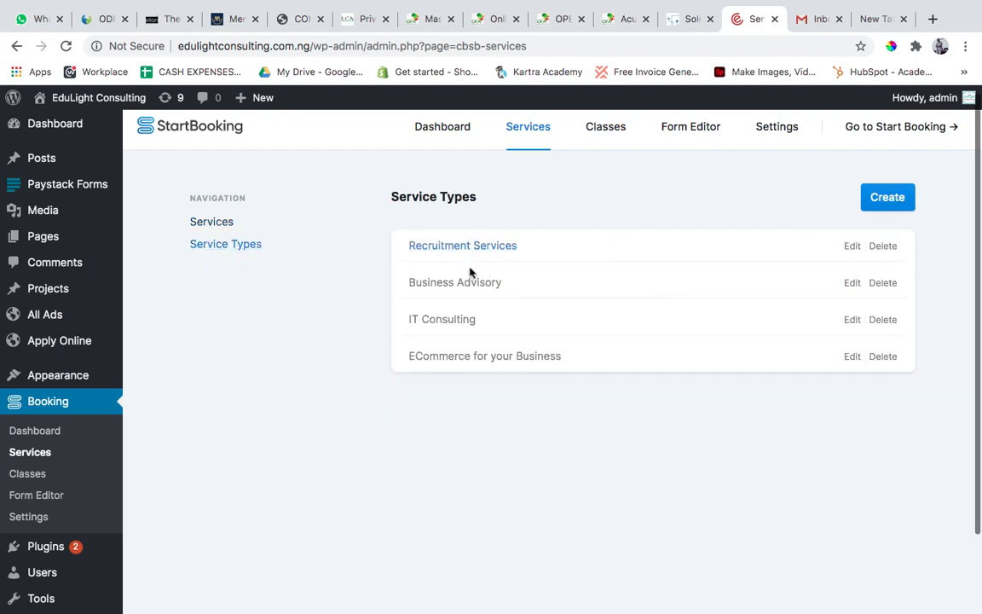
click(215, 226)
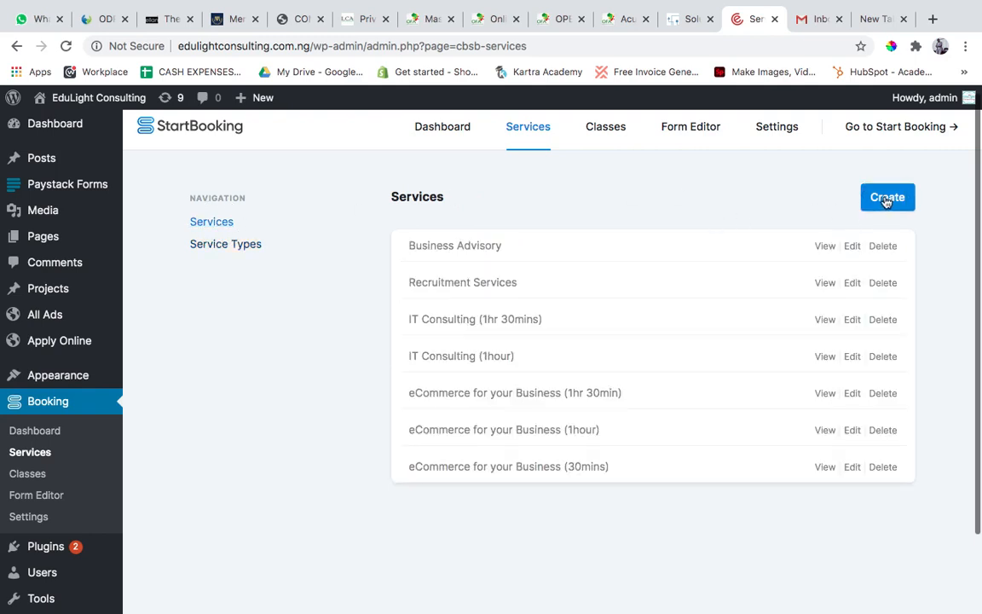
Start creating a new service and name it Mediation.
click(887, 198)
click(686, 220)
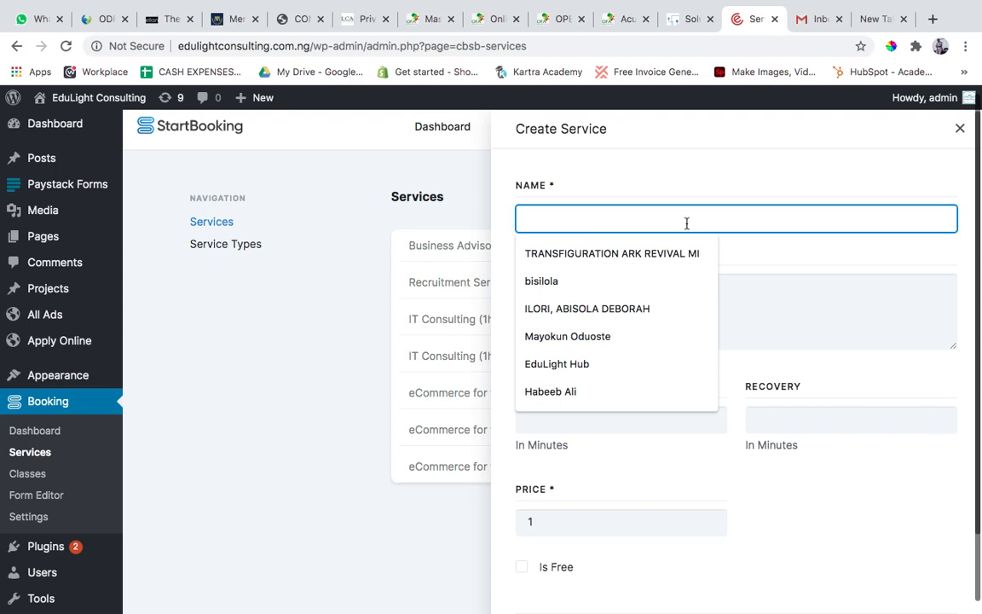
text(Mediation)
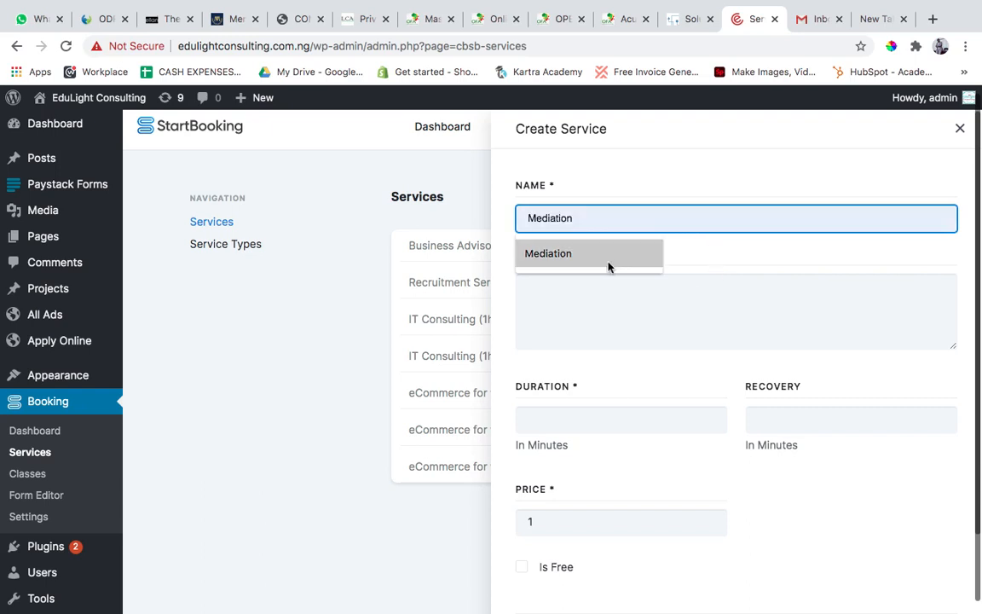
click(609, 265)
click(608, 312)
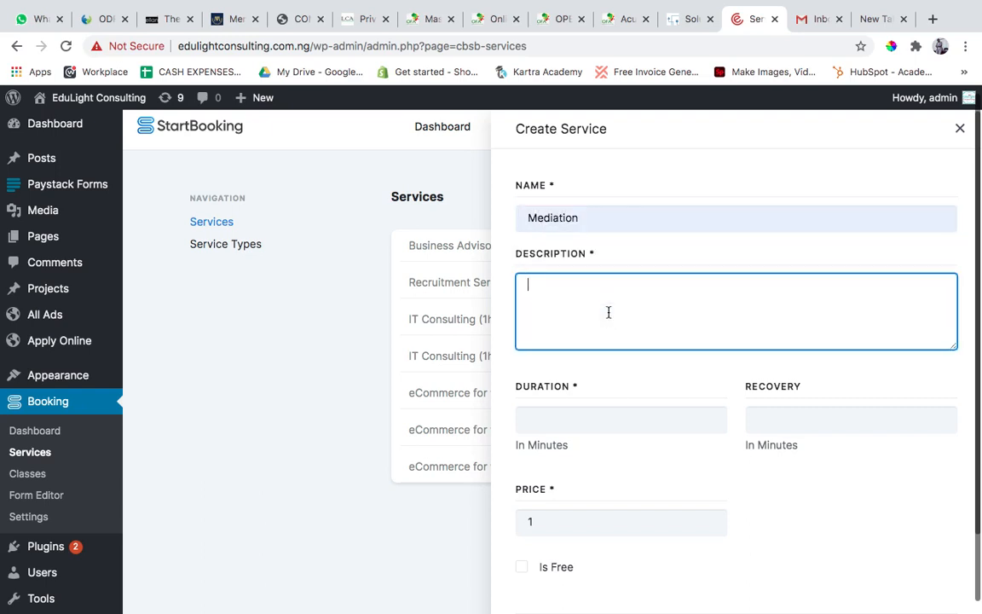
double_click(598, 222)
text(Serv)
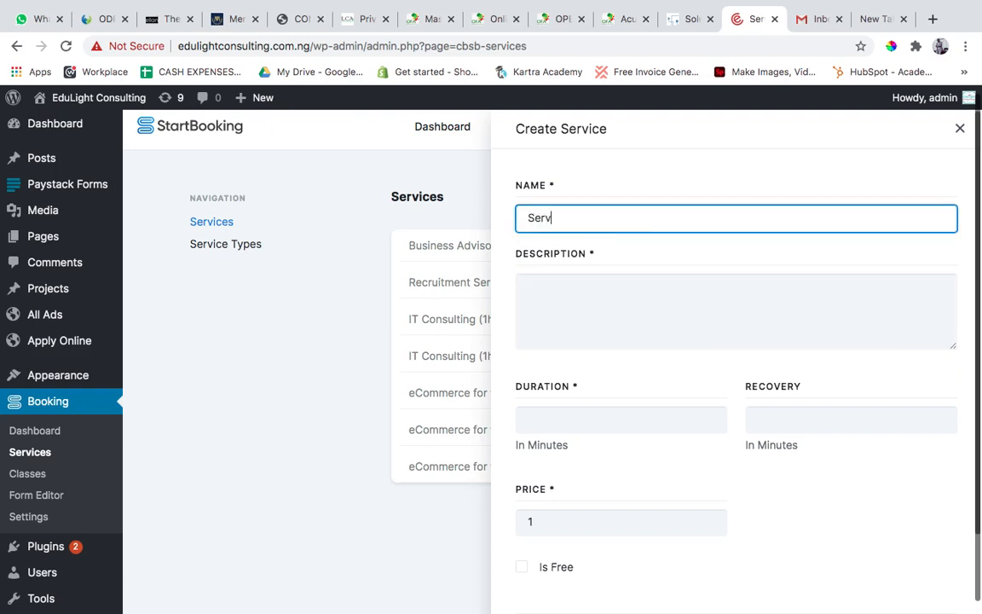
text(ices)
key(BackSpace)
key(BackSpace)
key(BackSpace)
key(BackSpace)
key(BackSpace)
key(BackSpace)
key(BackSpace)
key(BackSpace)
click(625, 215)
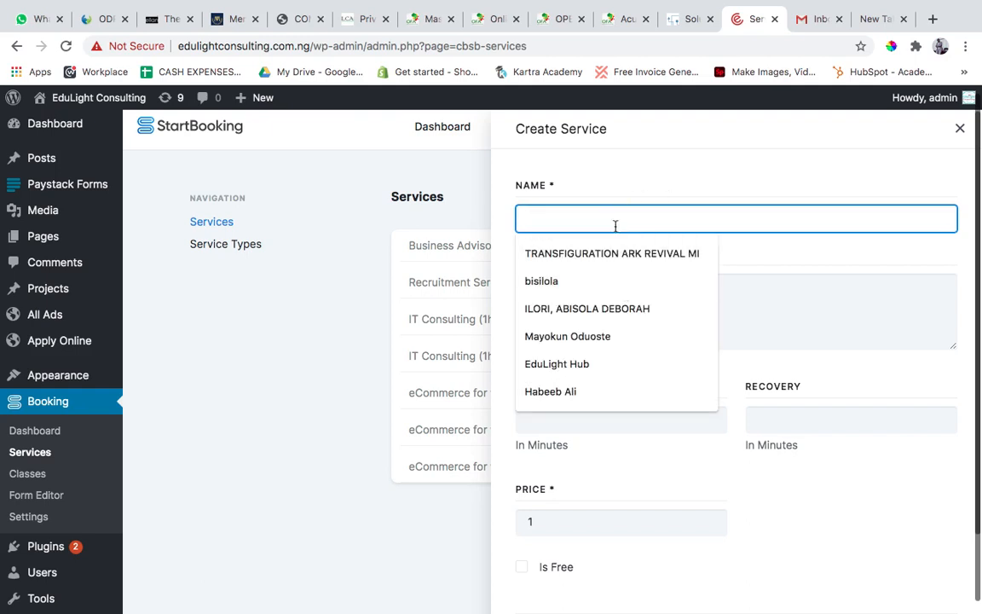
text(med)
click(607, 251)
Enter "You describe the services you are offering your client." as the description of the Mediation service.
click(616, 309)
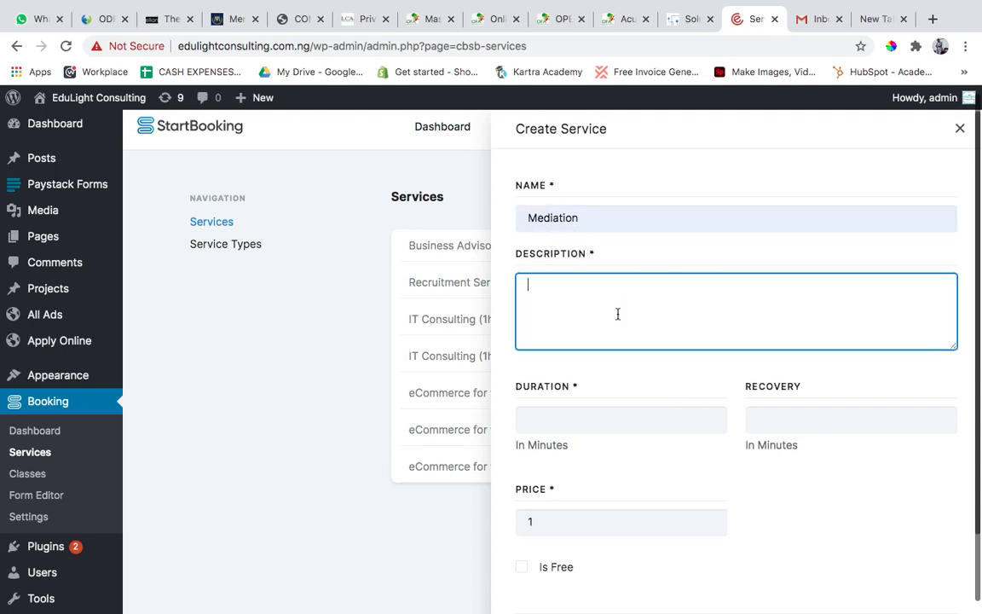
text(You describe th)
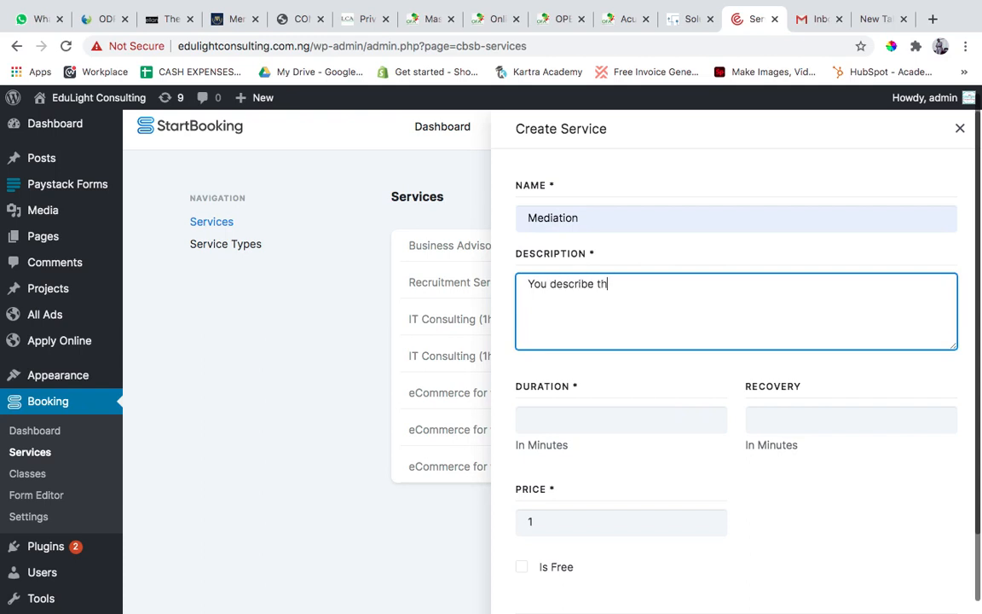
text(e services you are offer)
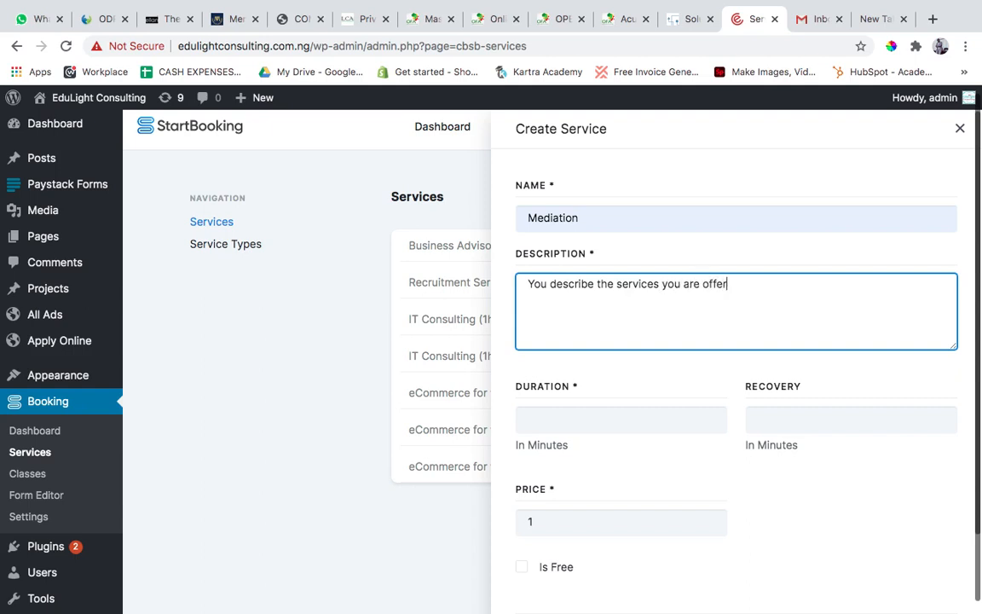
text(ing your clent .)
Set the Mediation service's duration to 60 minutes and mark the service as free.
click(610, 412)
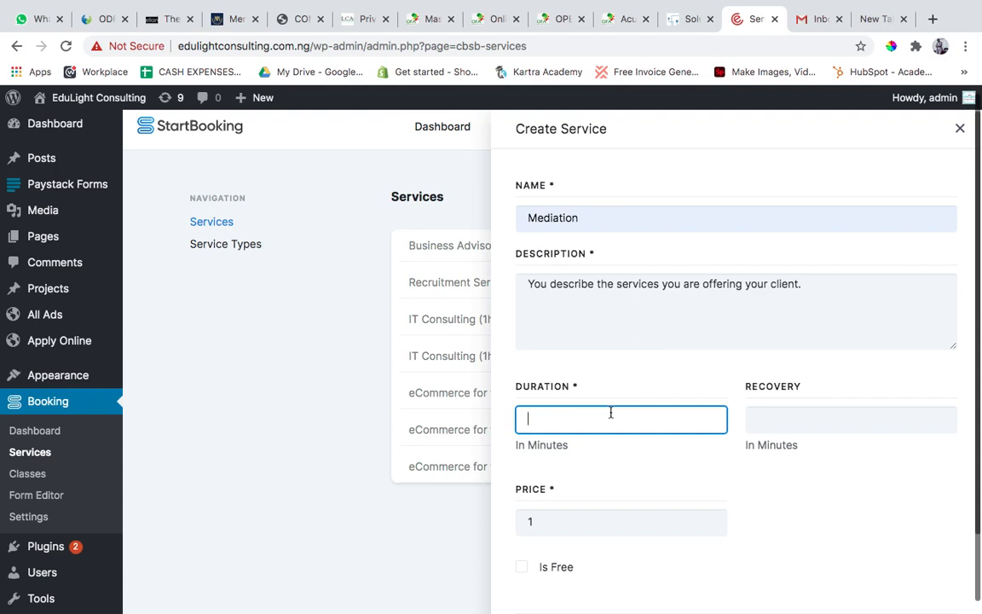
key(BackSpace)
key(BackSpace)
text(60)
scroll(621, 461, down, 5)
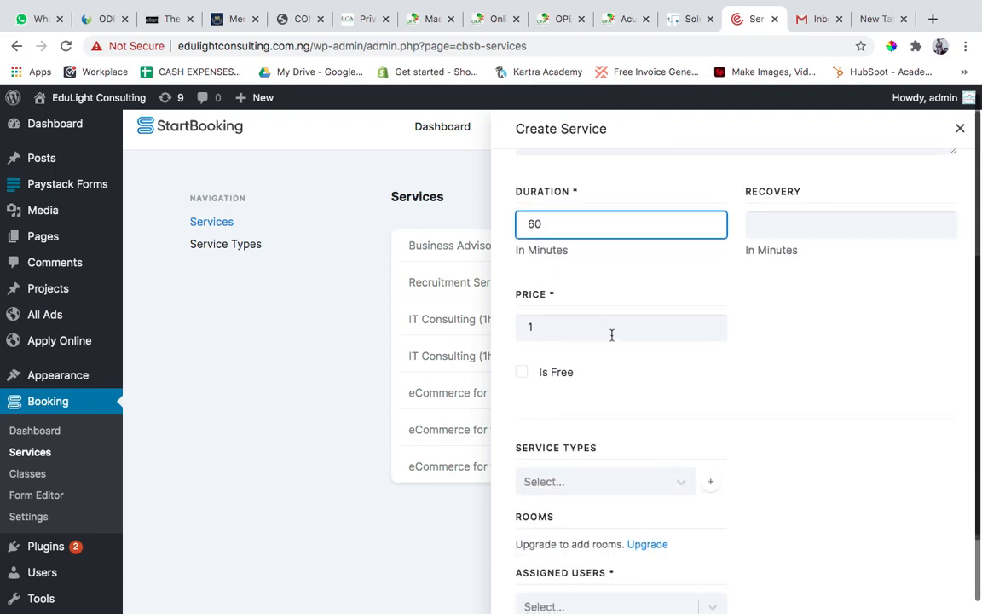
click(592, 331)
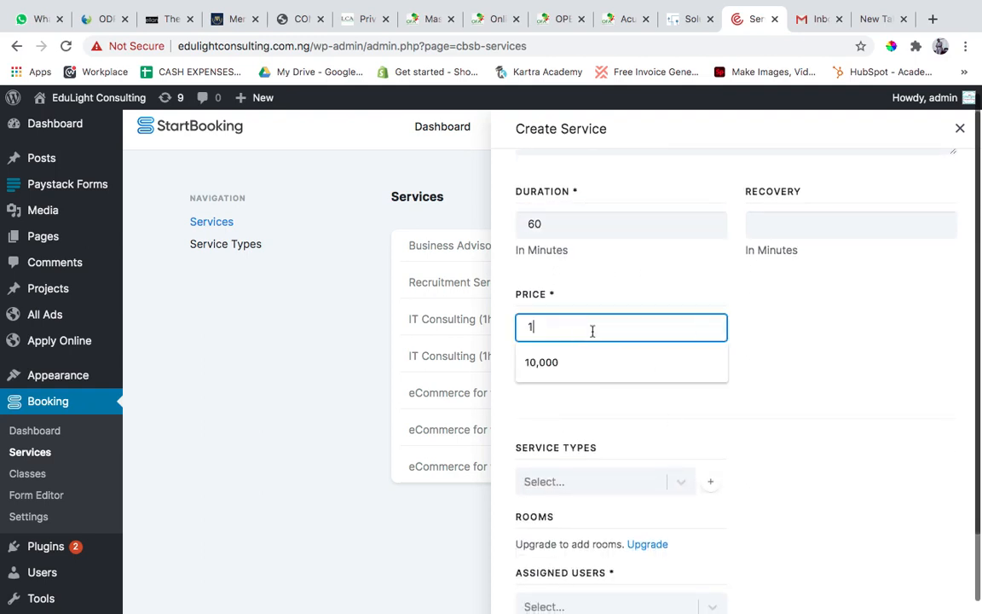
click(764, 364)
click(523, 374)
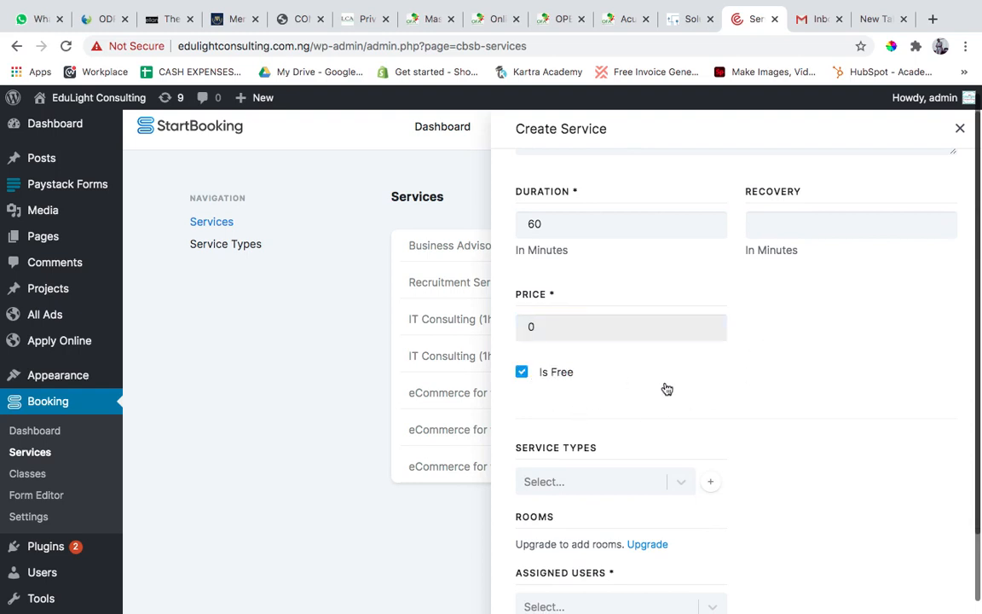
Check which service types can be assigned to the Mediation service, leaving the selection empty.
scroll(665, 388, down, 3)
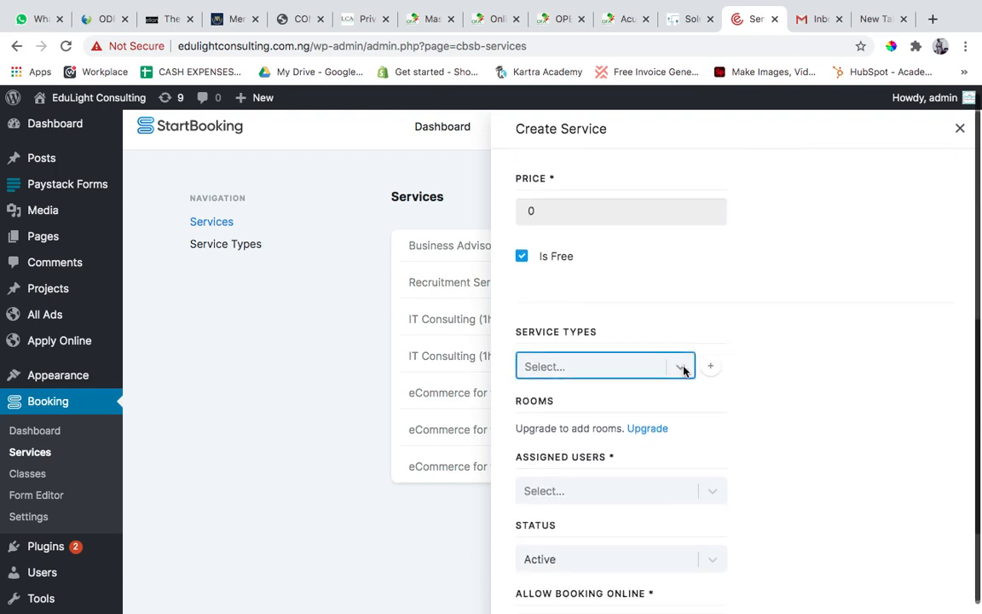
click(680, 369)
click(738, 309)
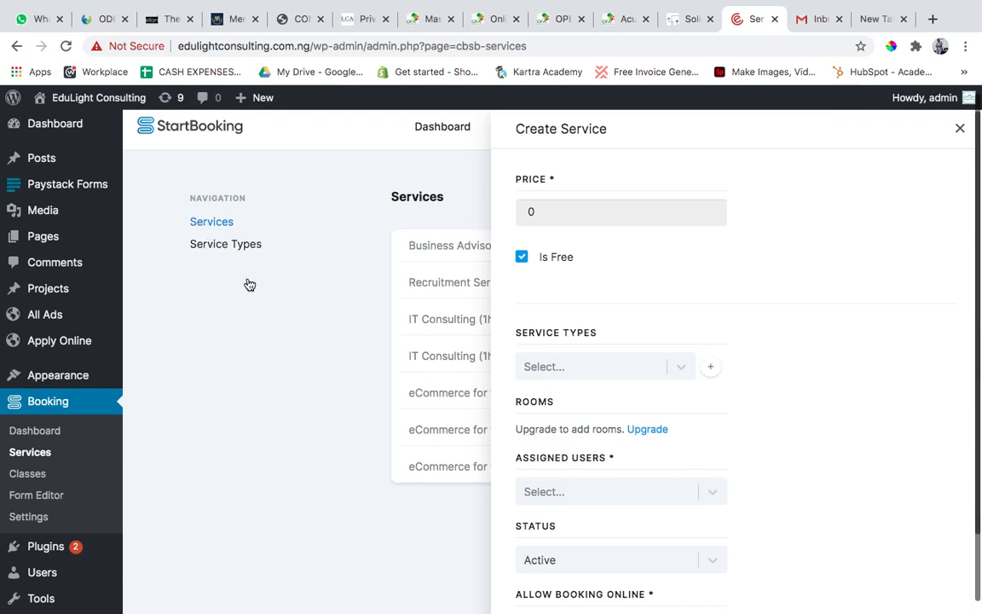
click(684, 365)
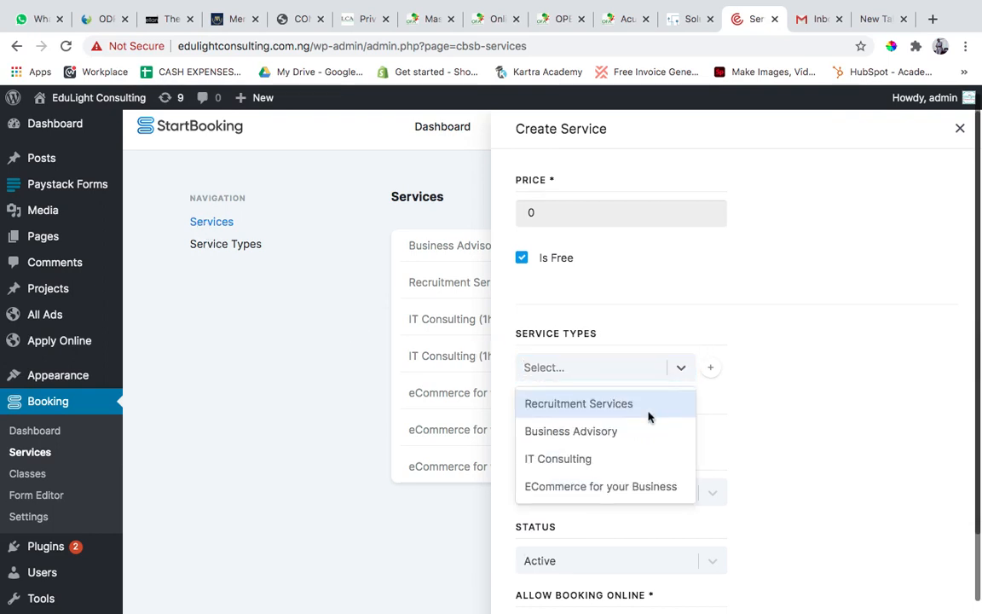
click(721, 295)
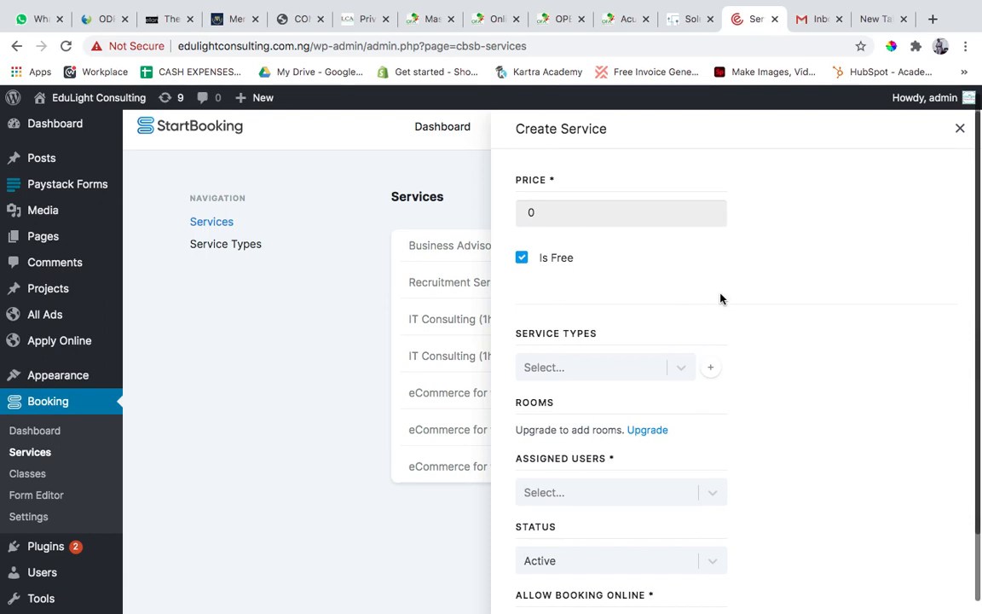
Assign the available staff user to the Mediation service.
scroll(721, 298, up, 3)
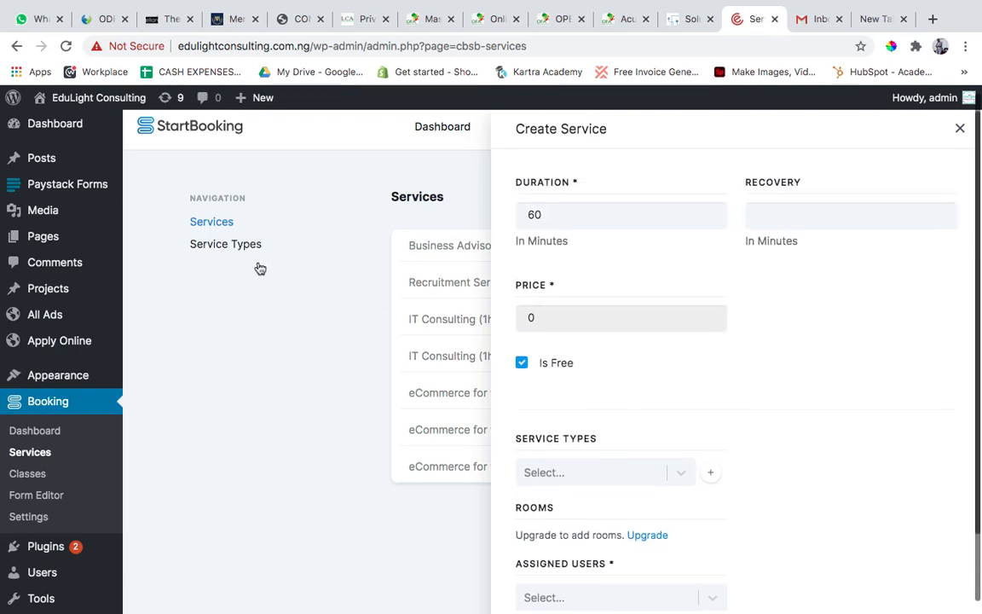
scroll(686, 405, down, 3)
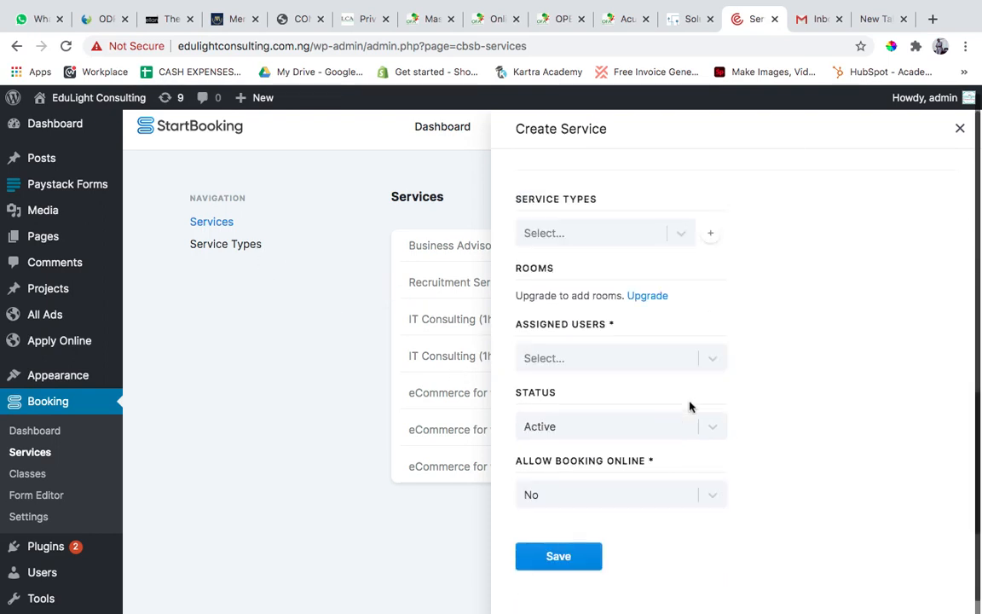
scroll(680, 410, down, 1)
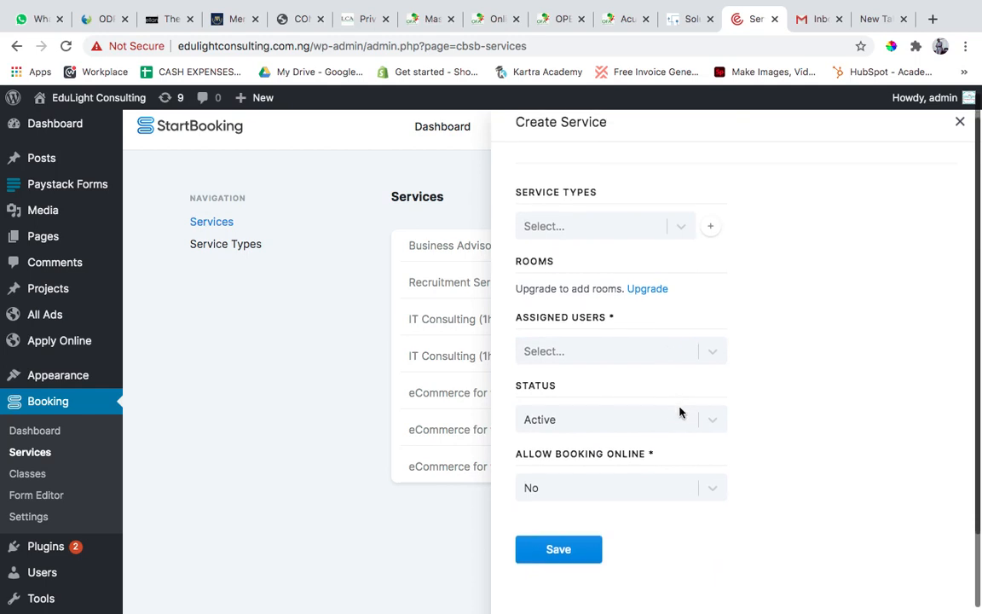
click(679, 339)
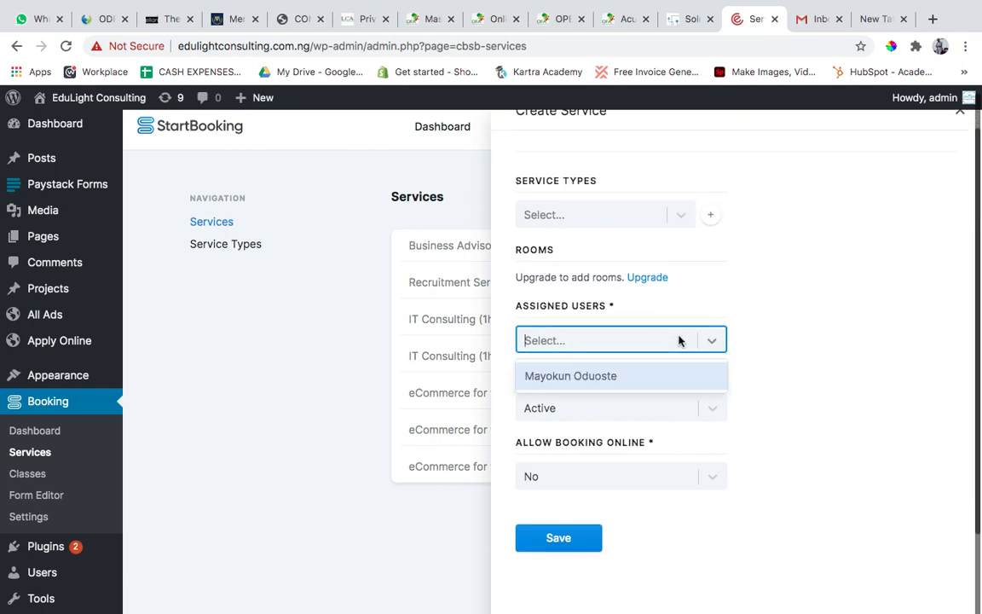
click(645, 384)
scroll(795, 324, up, 4)
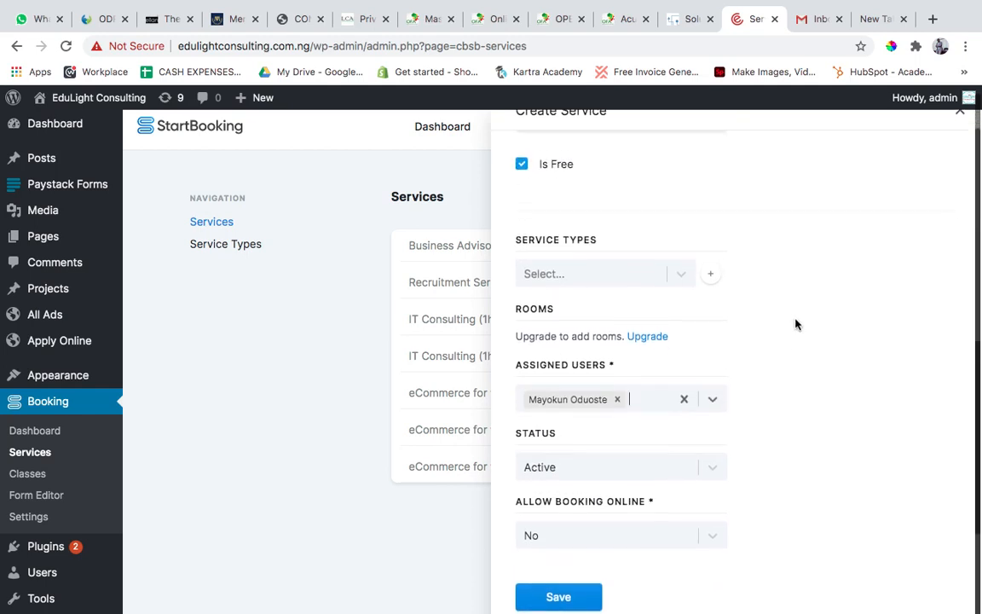
scroll(796, 324, down, 1)
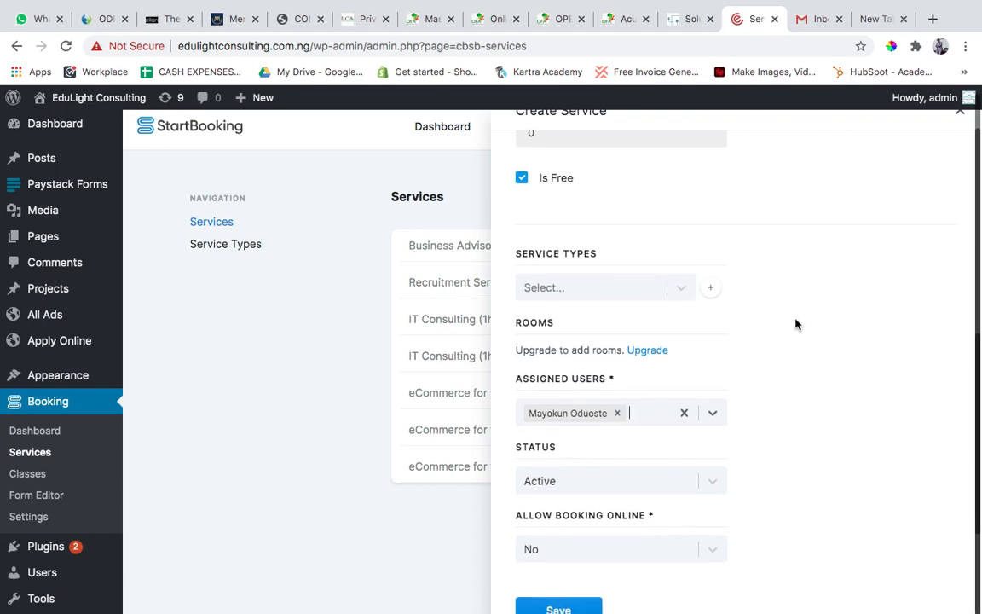
scroll(796, 324, down, 1)
scroll(796, 324, down, 3)
scroll(795, 324, up, 2)
scroll(796, 324, down, 3)
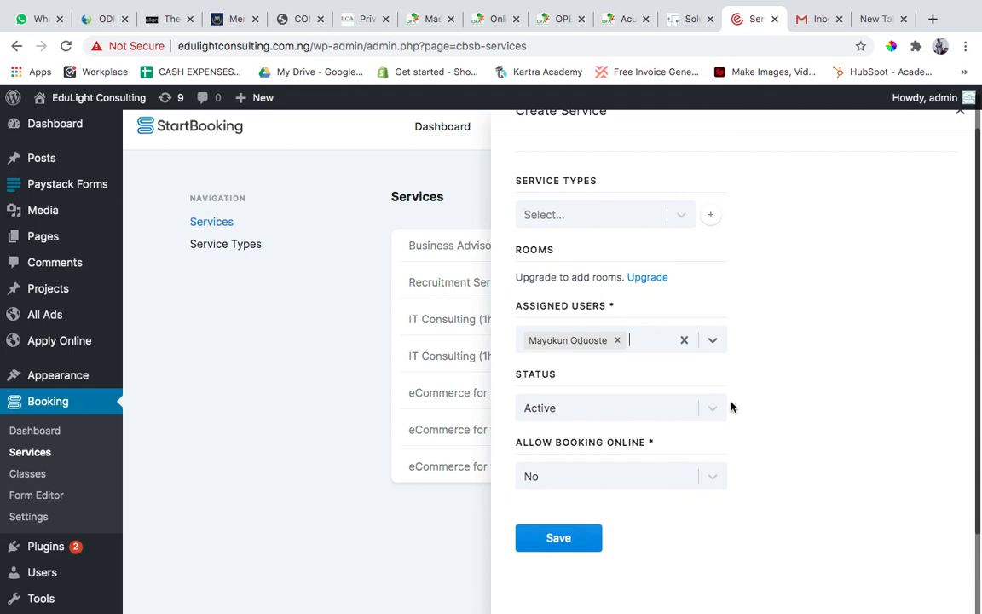
click(597, 342)
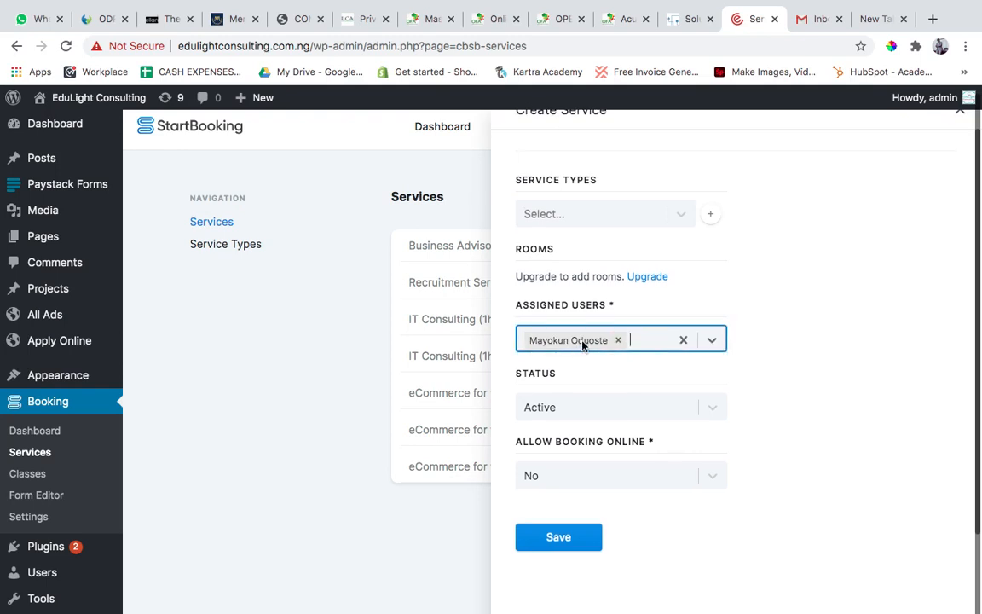
click(770, 319)
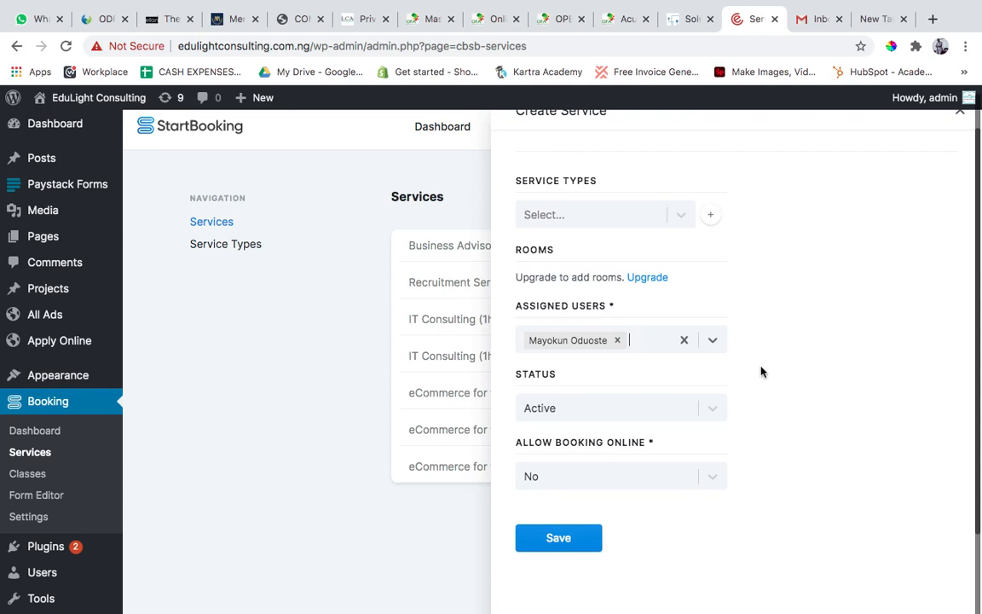
Set Allow Booking Online to Yes for the Mediation service.
scroll(762, 366, down, 1)
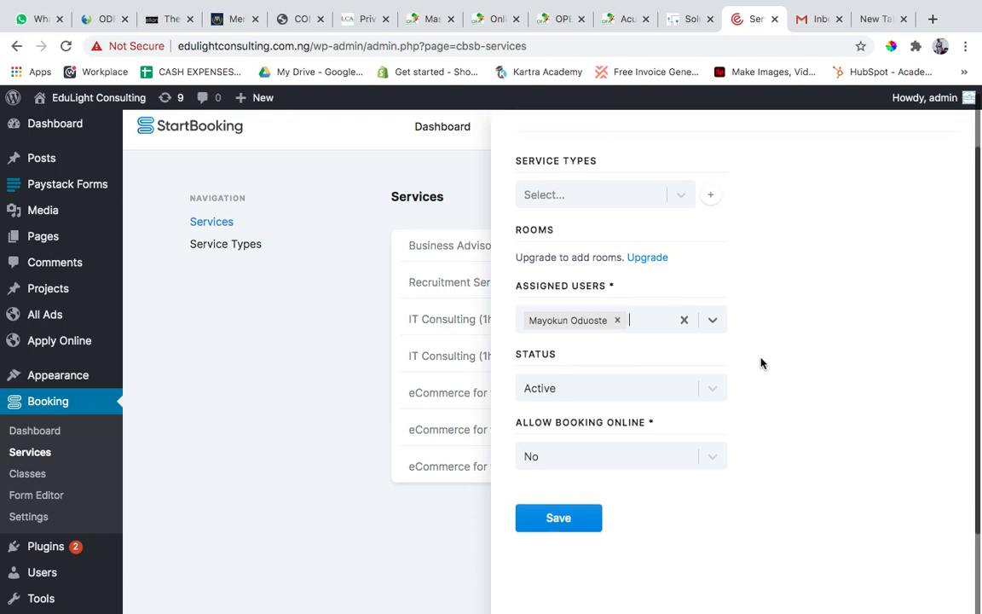
click(611, 465)
click(592, 492)
Review the entered details of the Mediation service and save it.
scroll(721, 435, up, 3)
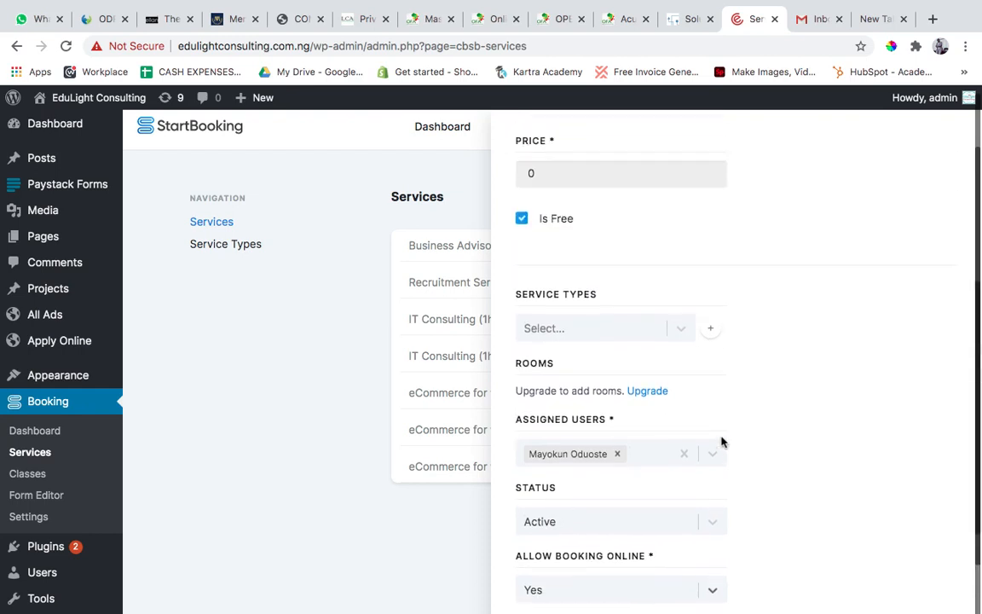
scroll(722, 441, up, 7)
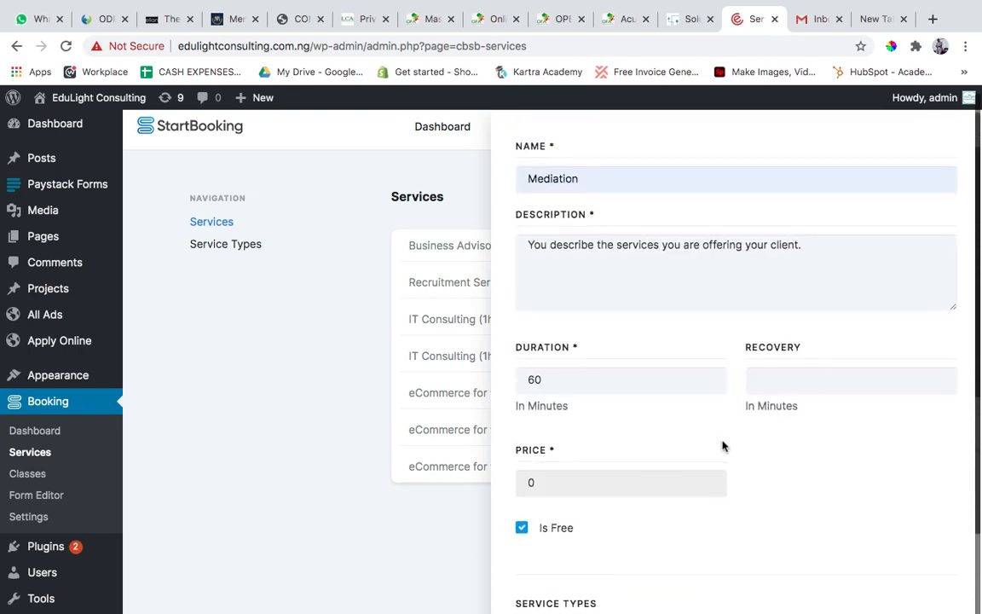
scroll(723, 445, down, 10)
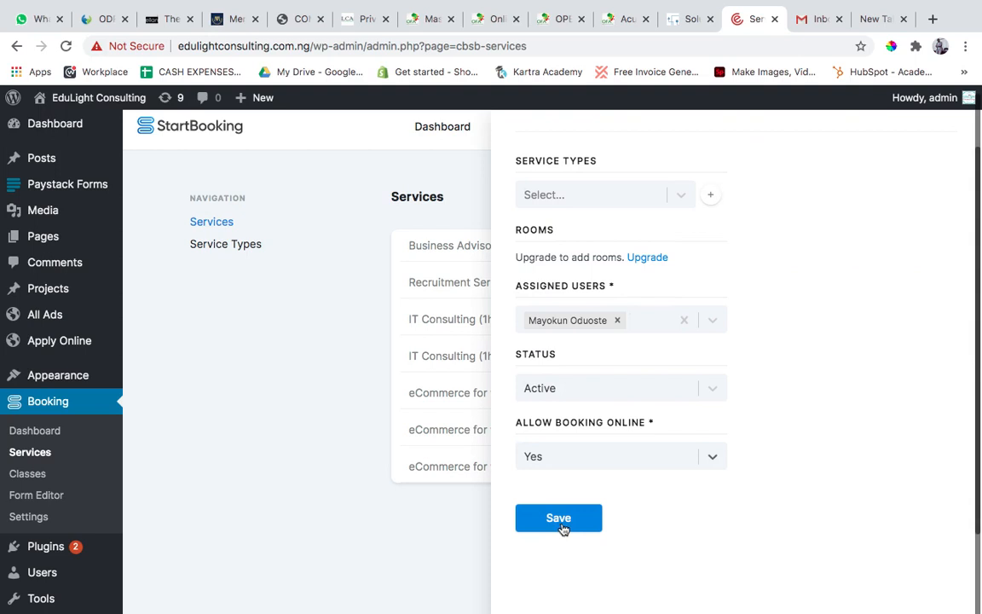
scroll(670, 258, up, 1)
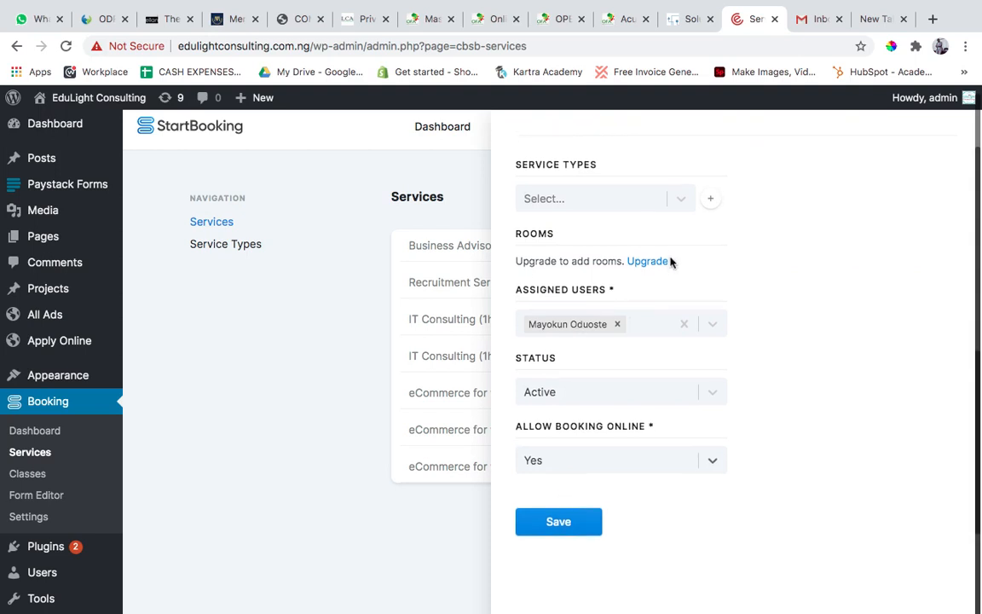
click(640, 363)
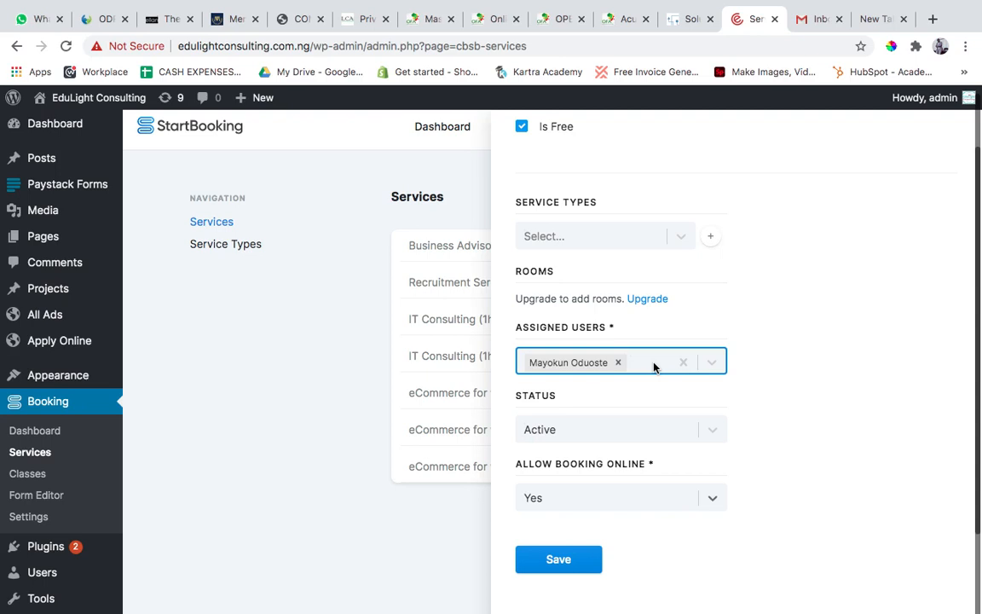
click(722, 310)
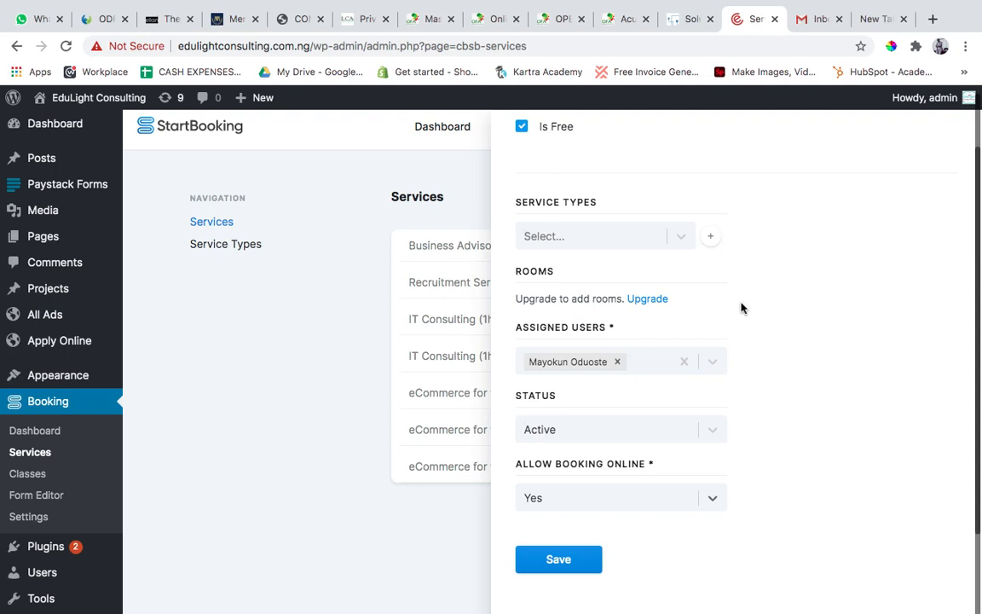
scroll(746, 503, down, 1)
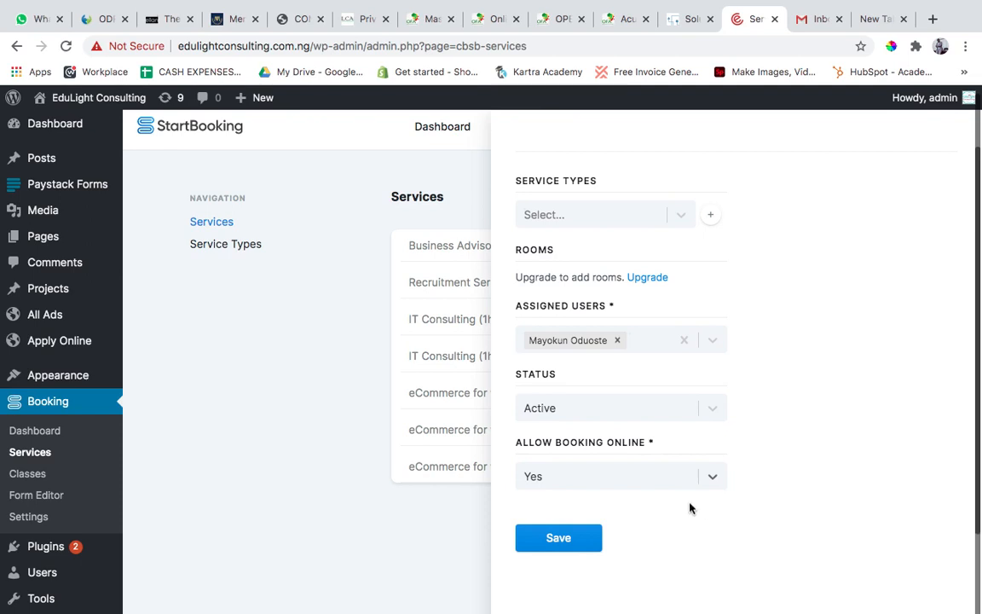
click(696, 480)
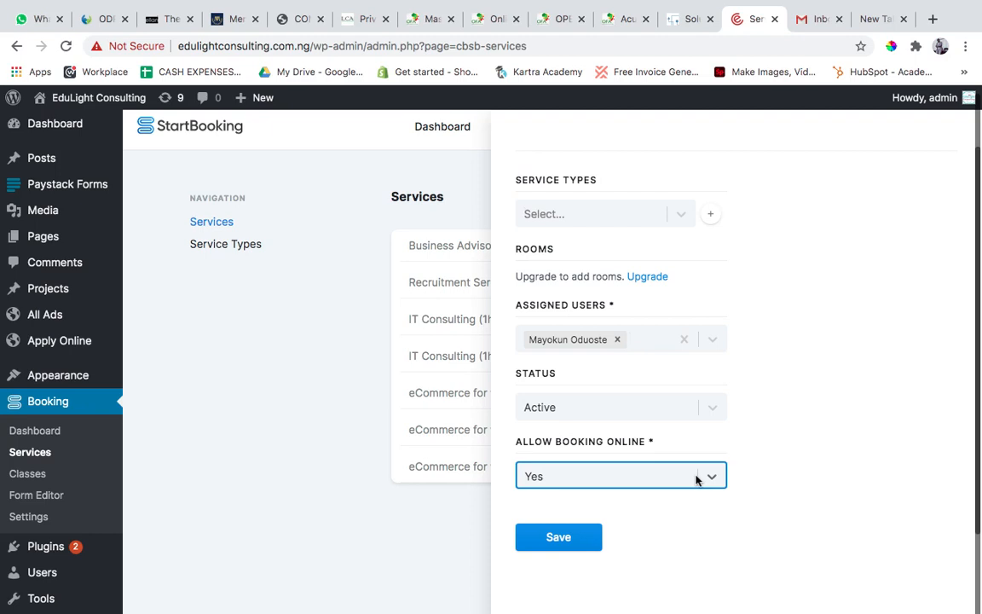
click(561, 538)
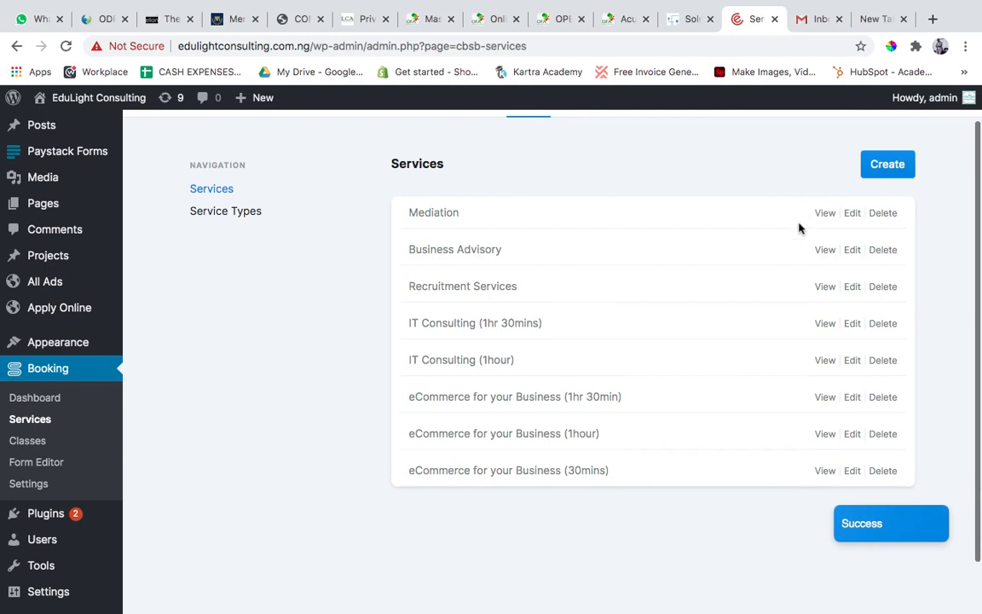
View the StartBooking Classes page, then return to the site's Services list.
scroll(704, 218, up, 1)
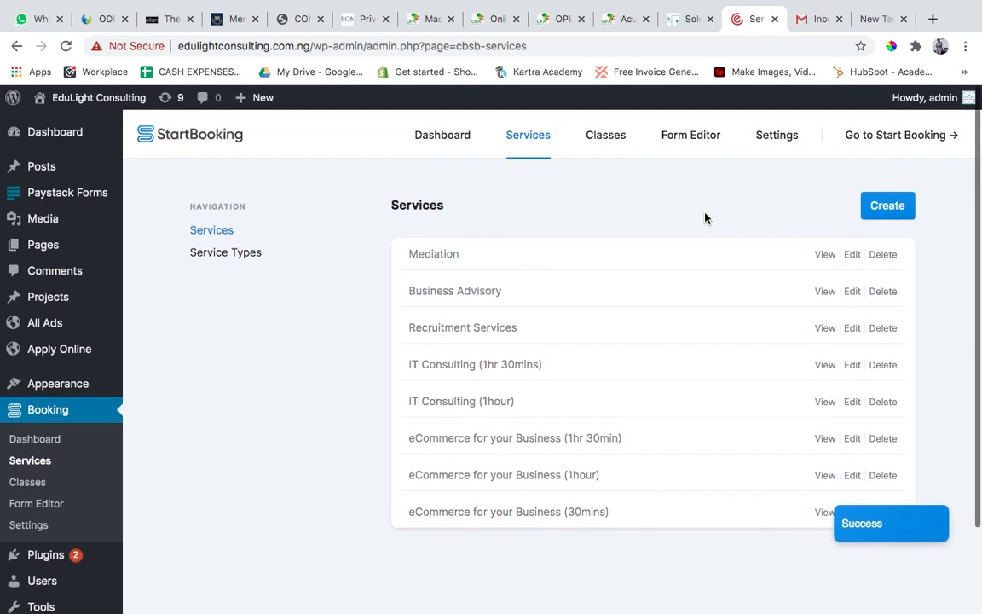
click(616, 149)
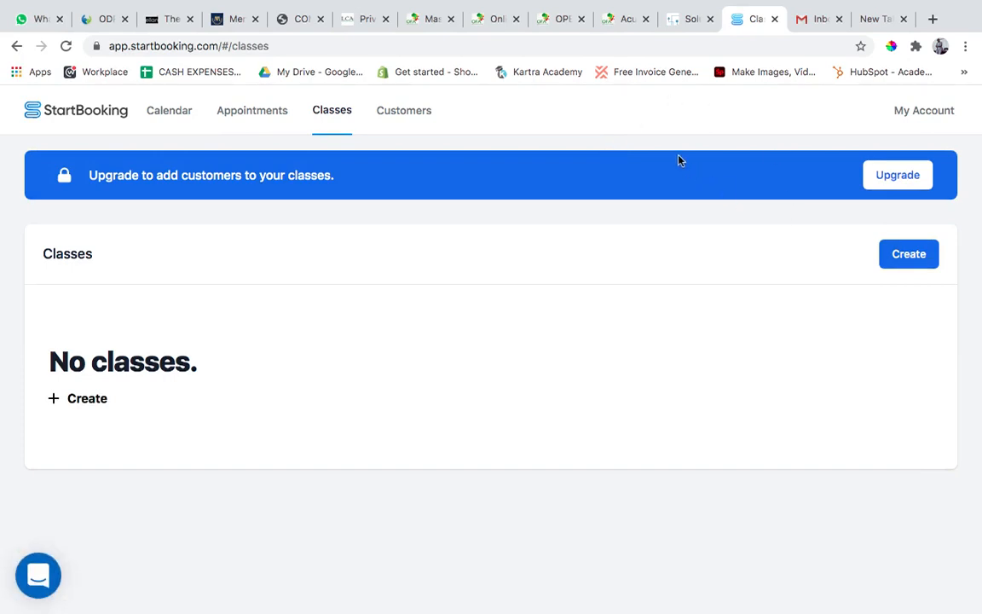
click(14, 48)
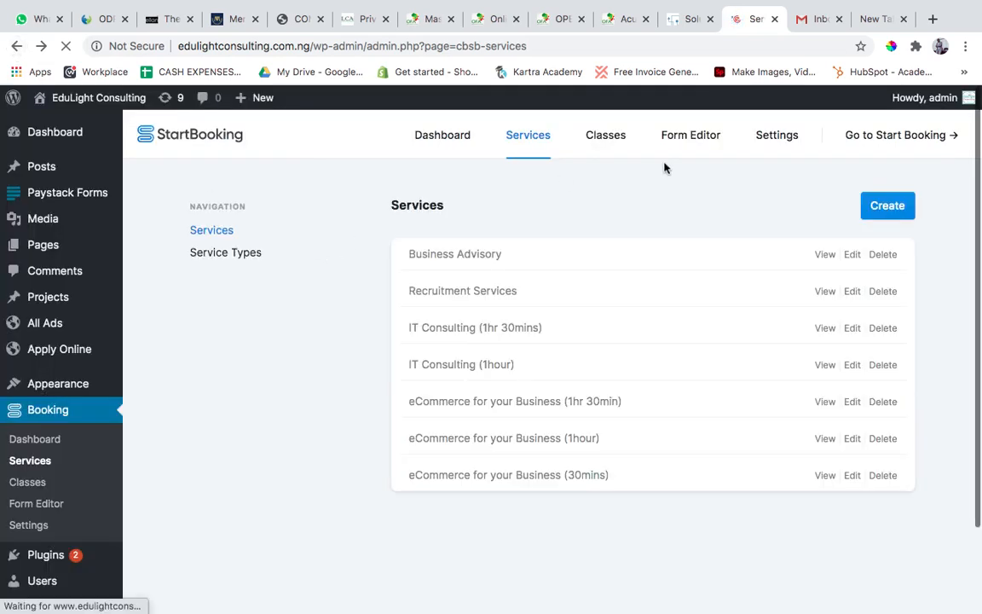
Open the booking form editor and examine the settings and preview of the Types step.
click(690, 139)
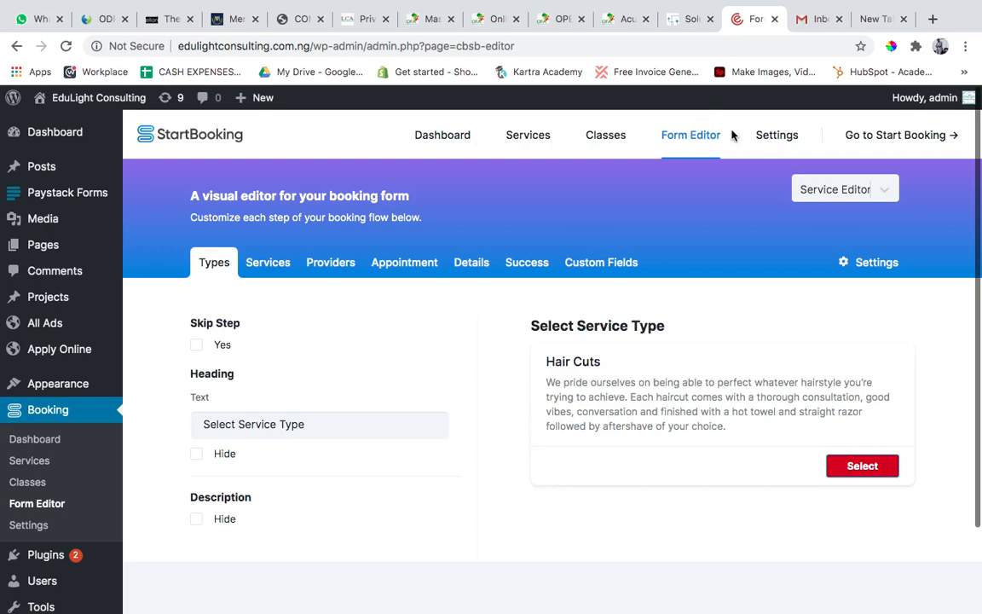
scroll(637, 401, down, 2)
scroll(638, 401, up, 2)
scroll(637, 401, down, 1)
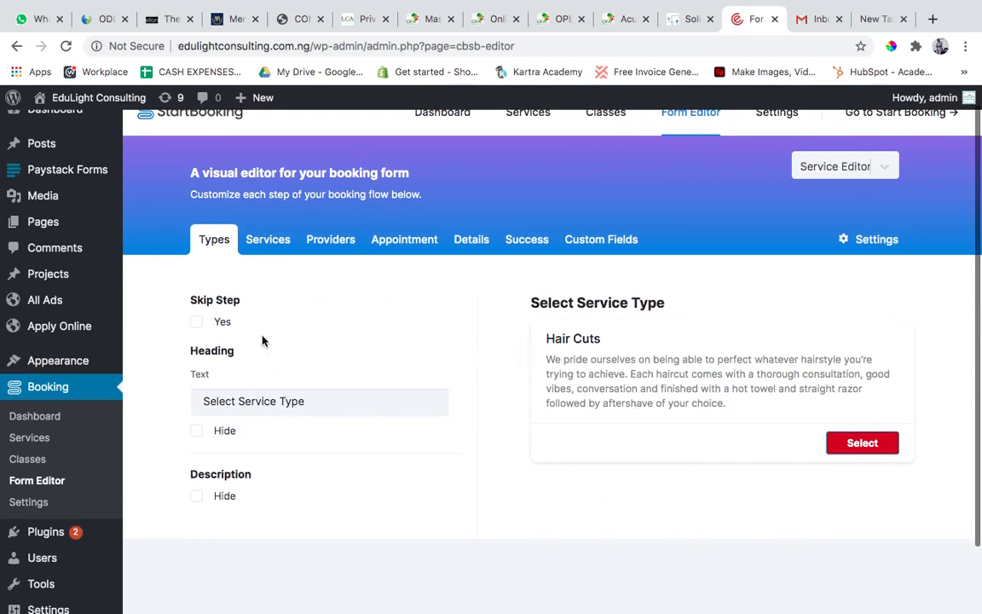
click(281, 240)
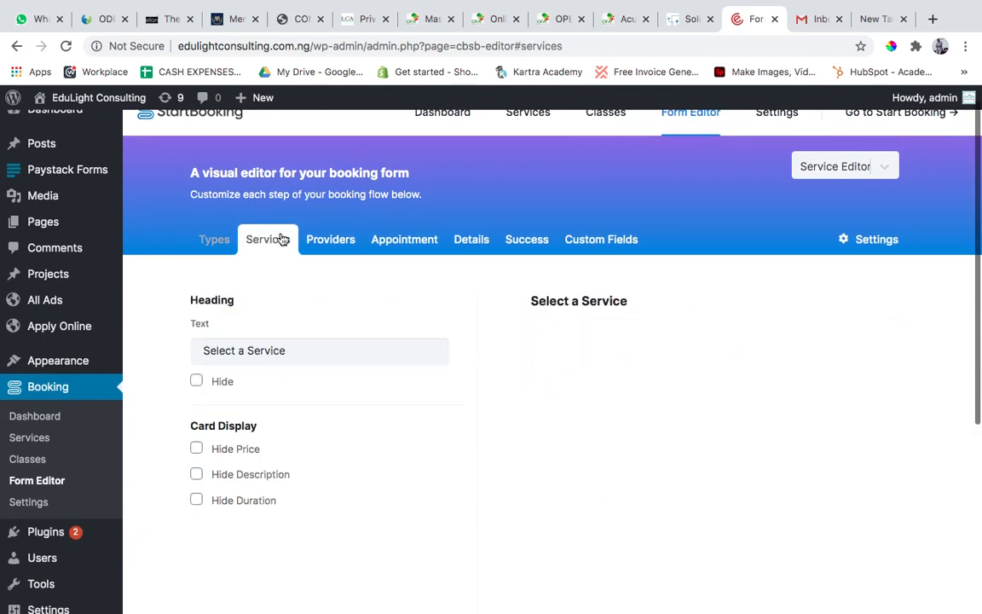
click(212, 242)
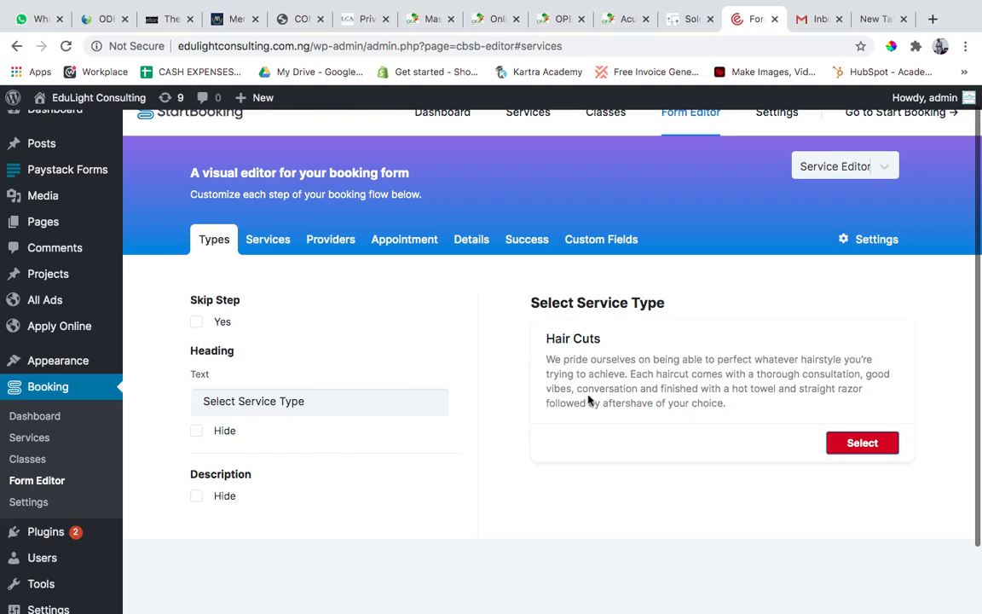
Examine the service cards previewed in the form editor's Services step, including the price, description and duration of Mediation.
click(264, 237)
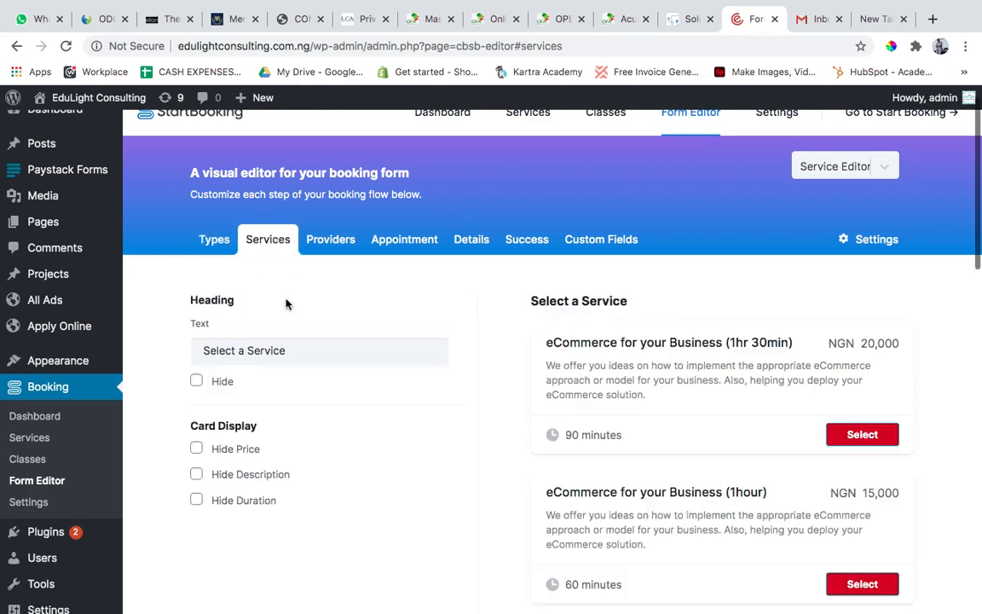
scroll(774, 427, down, 5)
scroll(774, 427, up, 4)
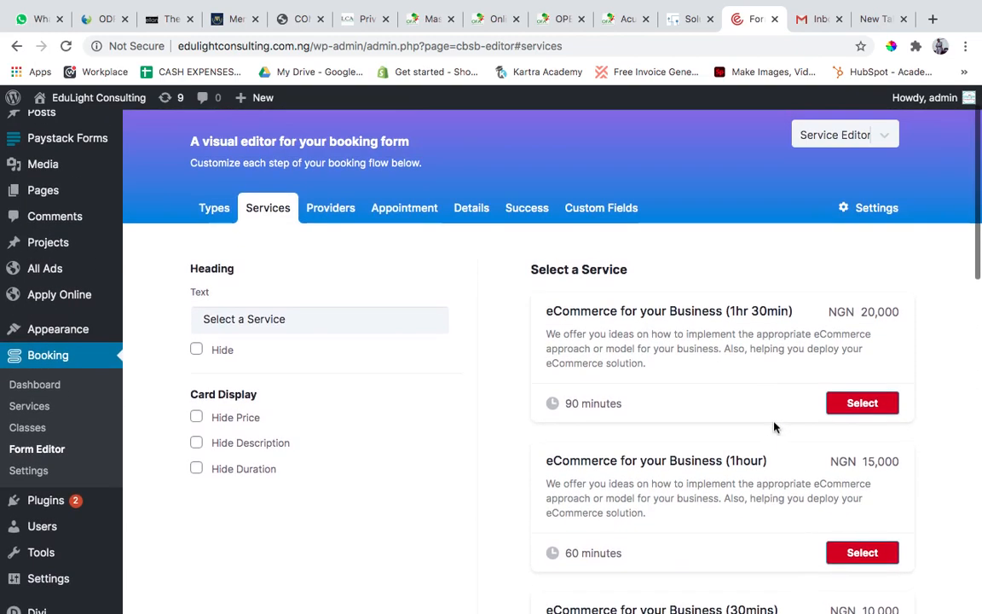
scroll(774, 427, down, 3)
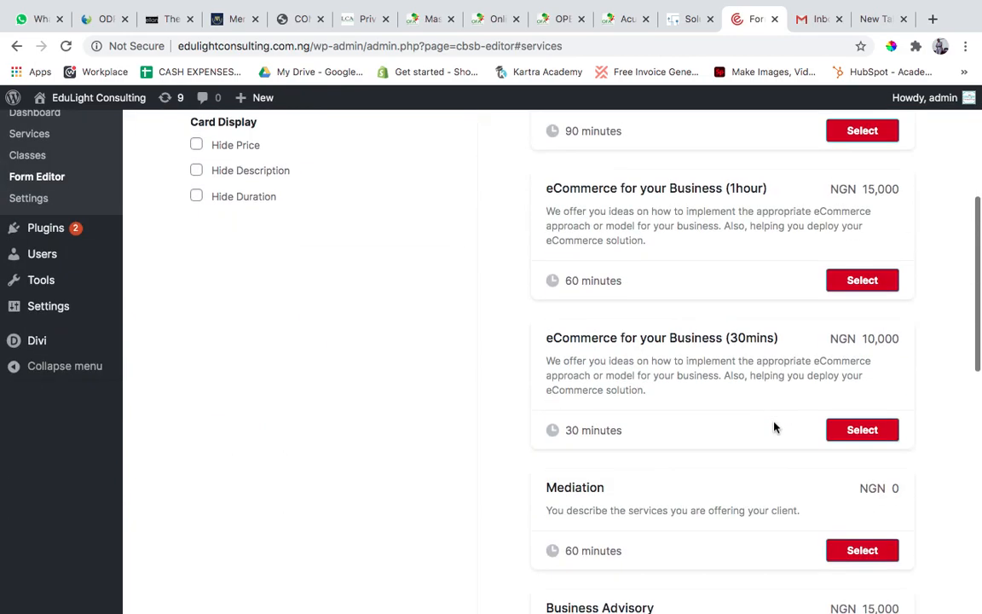
scroll(774, 427, down, 4)
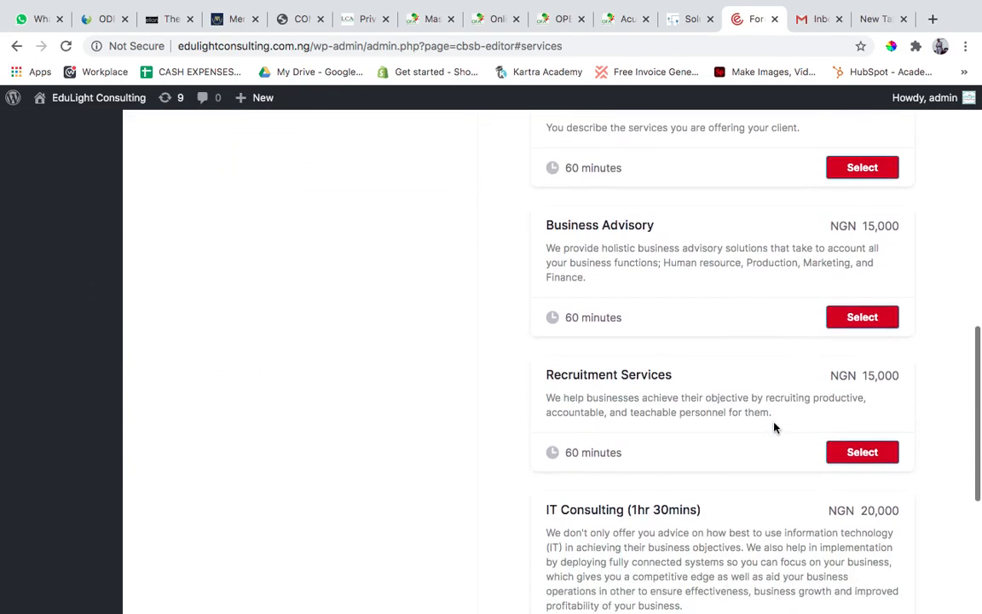
scroll(774, 427, down, 4)
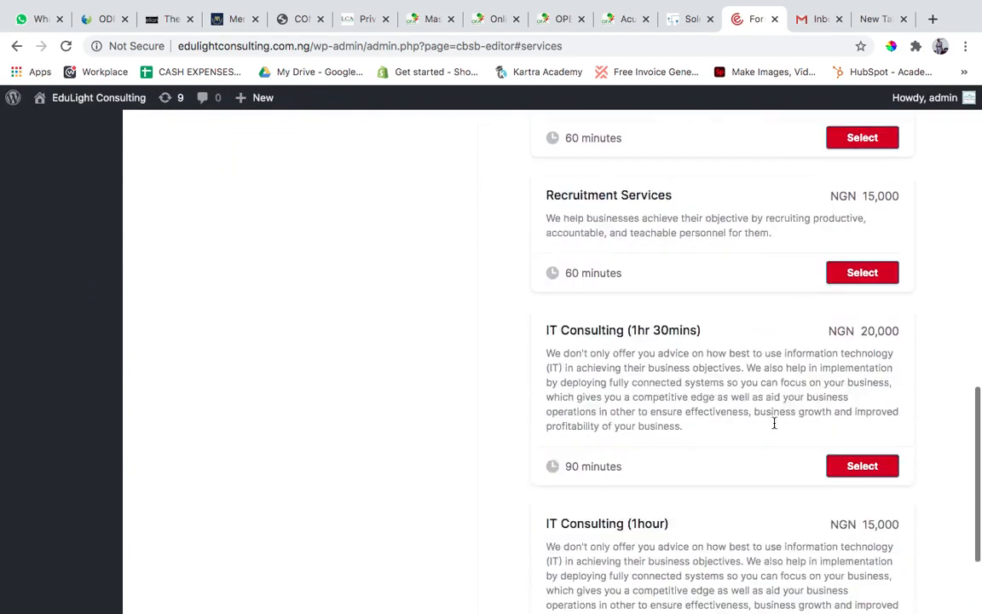
scroll(775, 424, up, 10)
scroll(774, 427, down, 3)
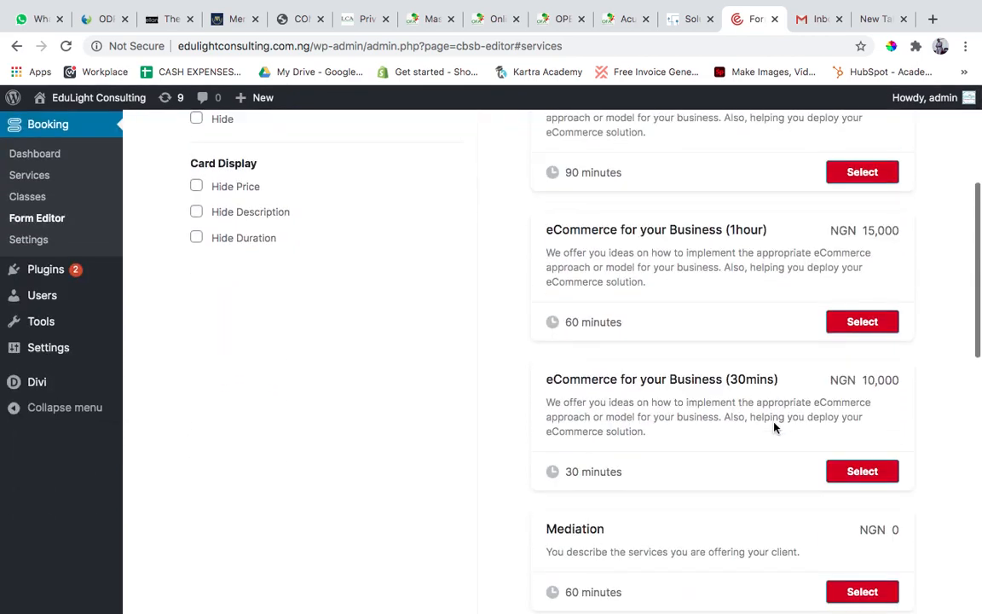
scroll(774, 428, down, 3)
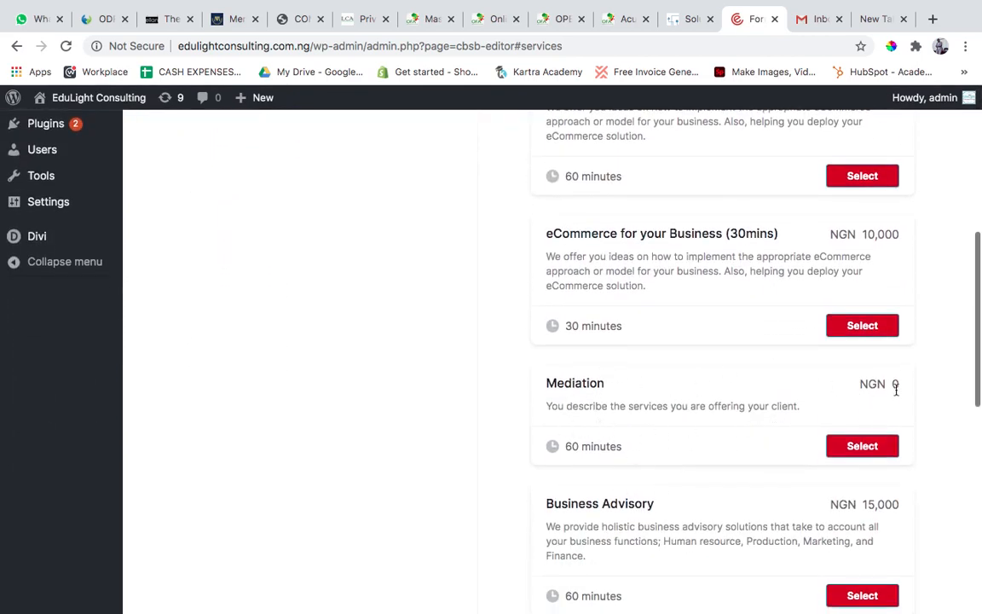
scroll(696, 371, up, 3)
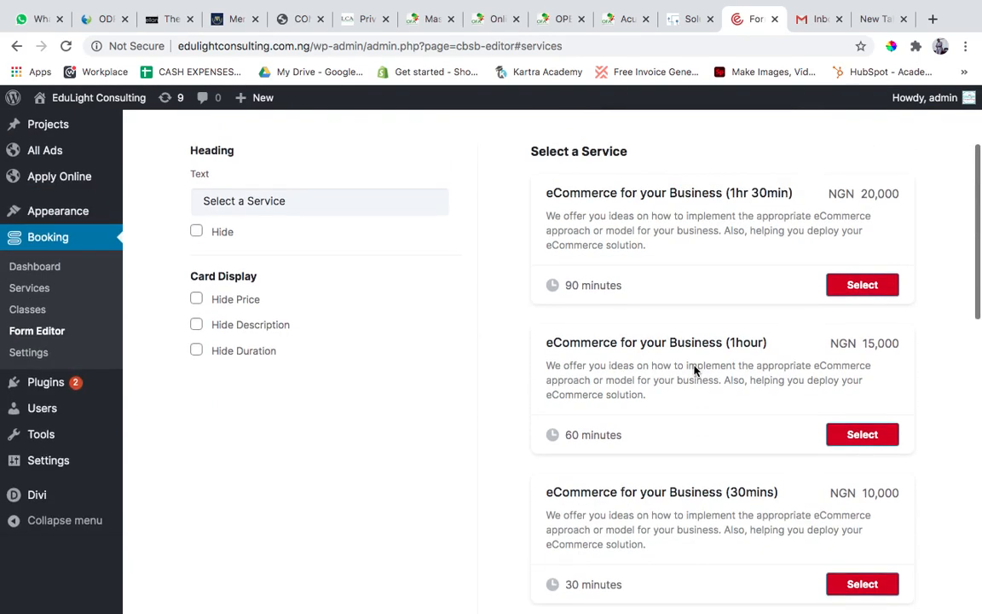
scroll(696, 371, down, 4)
scroll(868, 290, up, 6)
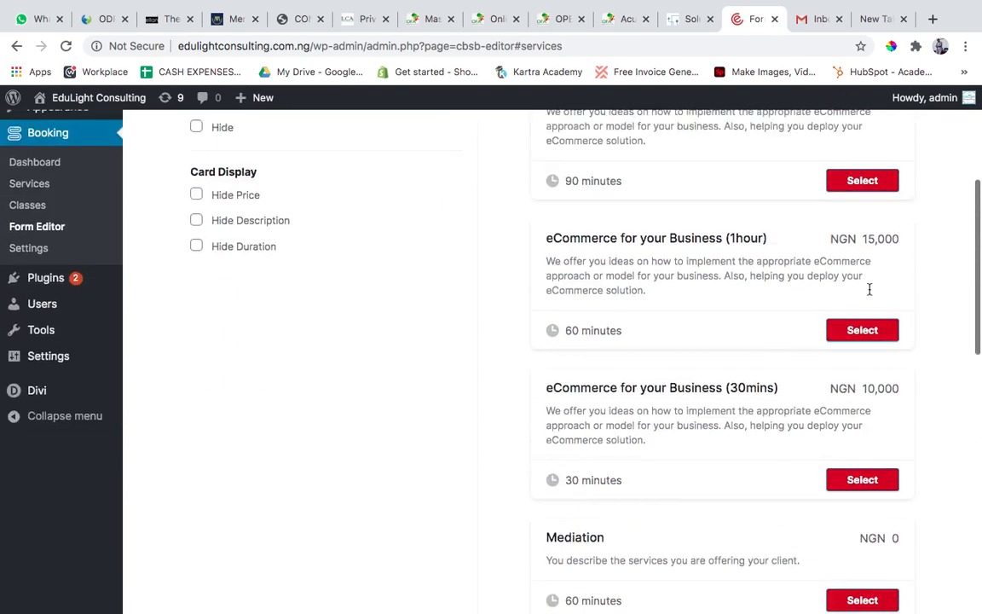
Hide the price on the Services step's cards, check the previewed cards, and show the price again.
scroll(868, 292, down, 1)
click(220, 417)
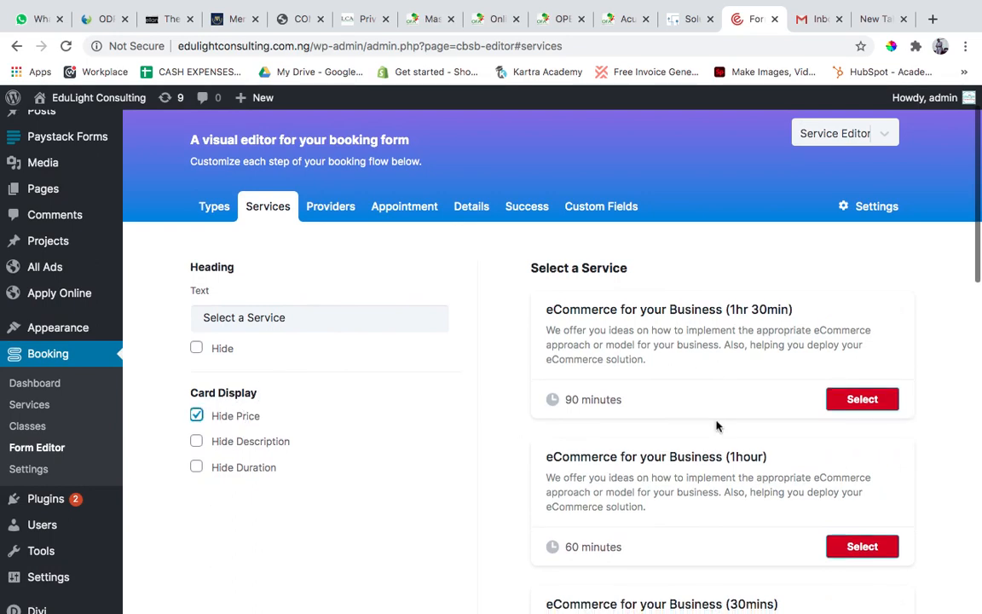
scroll(717, 426, down, 3)
scroll(720, 418, down, 3)
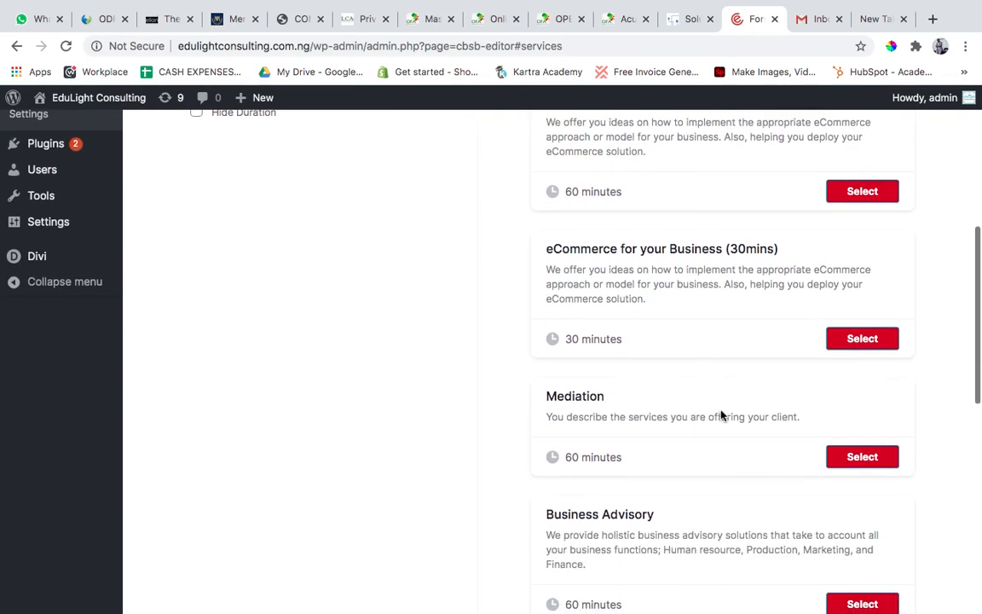
scroll(721, 411, up, 6)
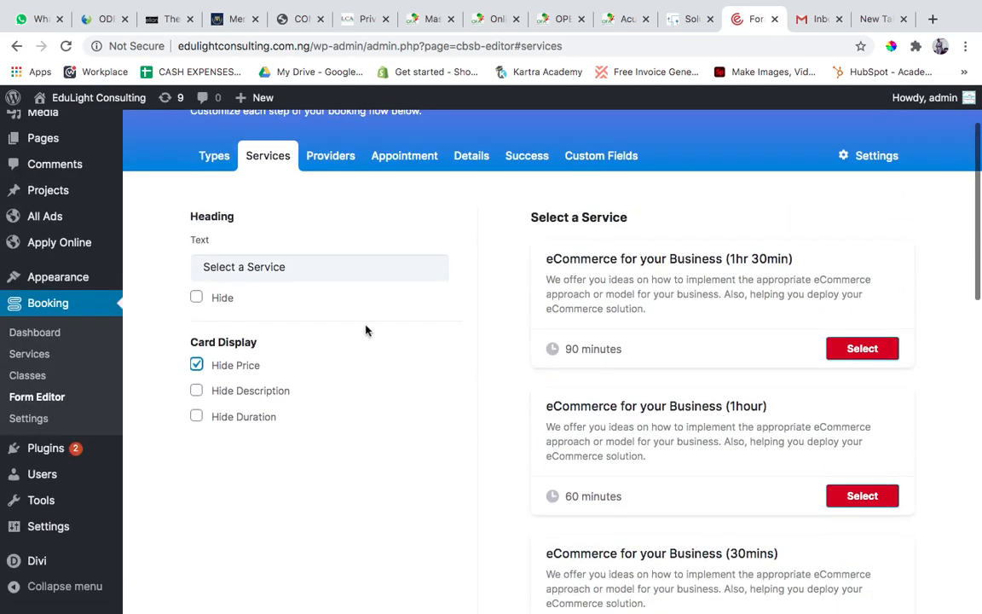
click(231, 375)
scroll(700, 386, down, 2)
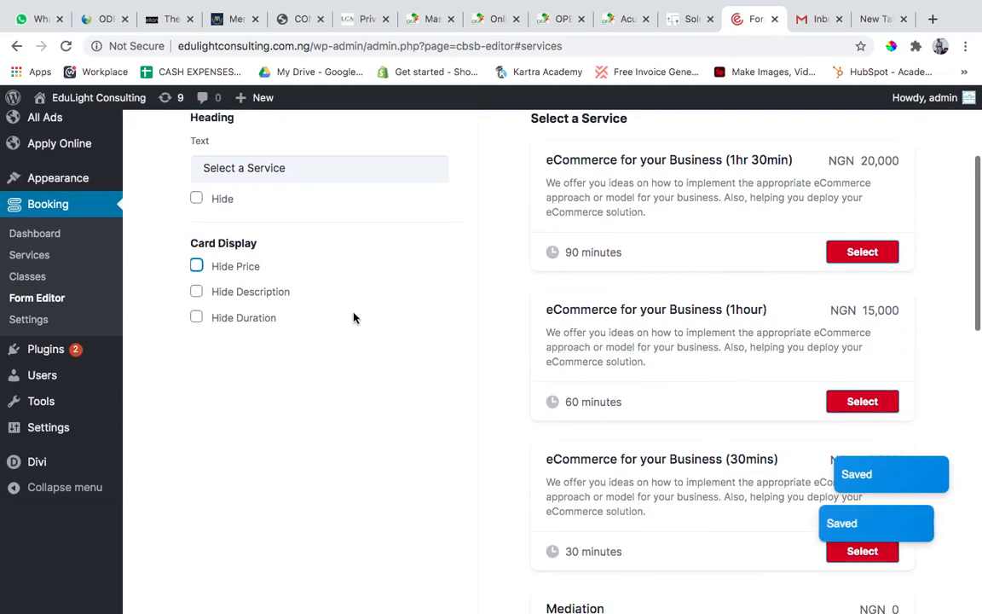
Hide the description and duration on the service cards, then show both again.
click(257, 295)
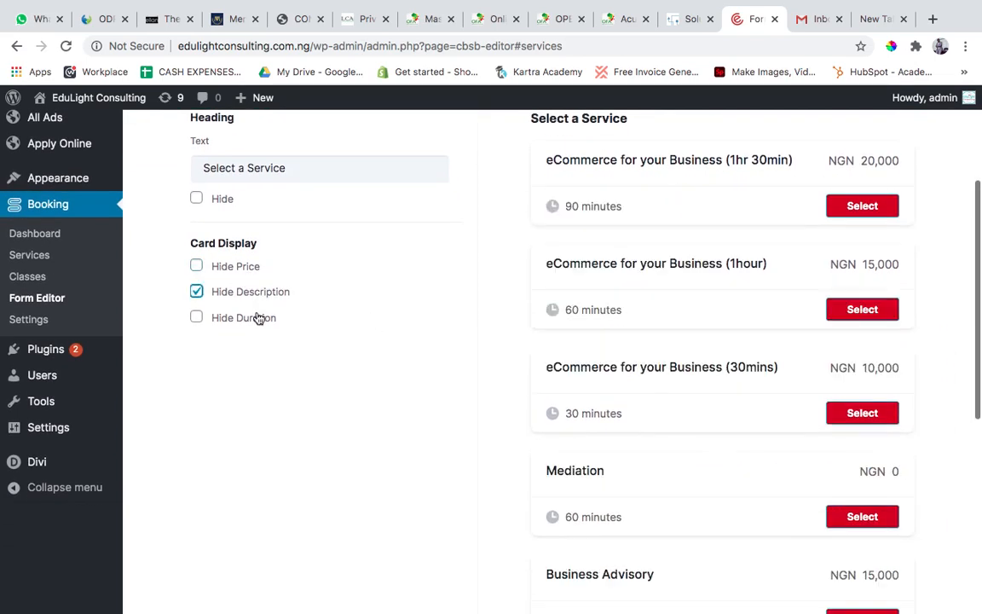
click(258, 319)
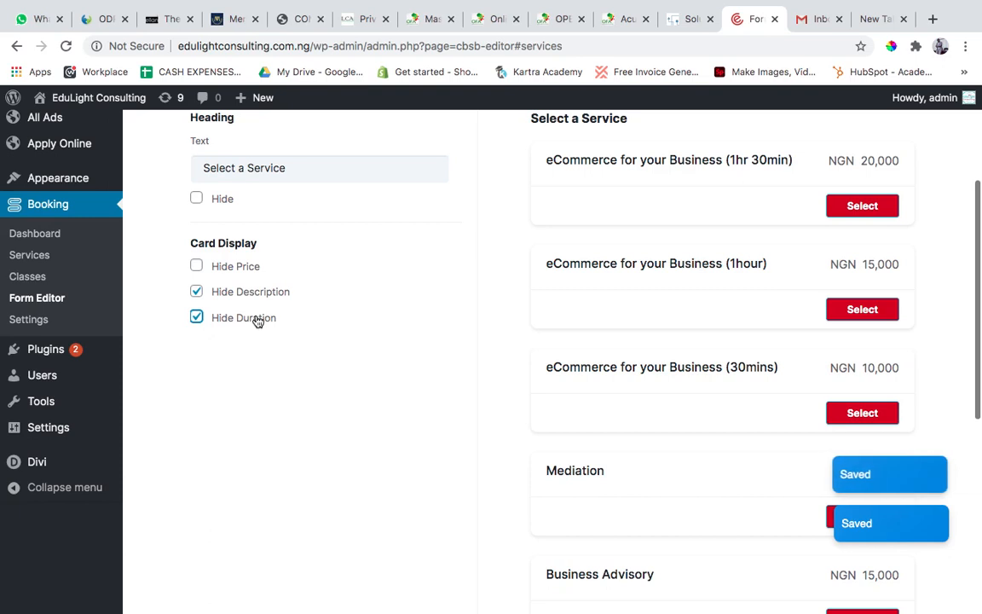
click(259, 320)
click(269, 295)
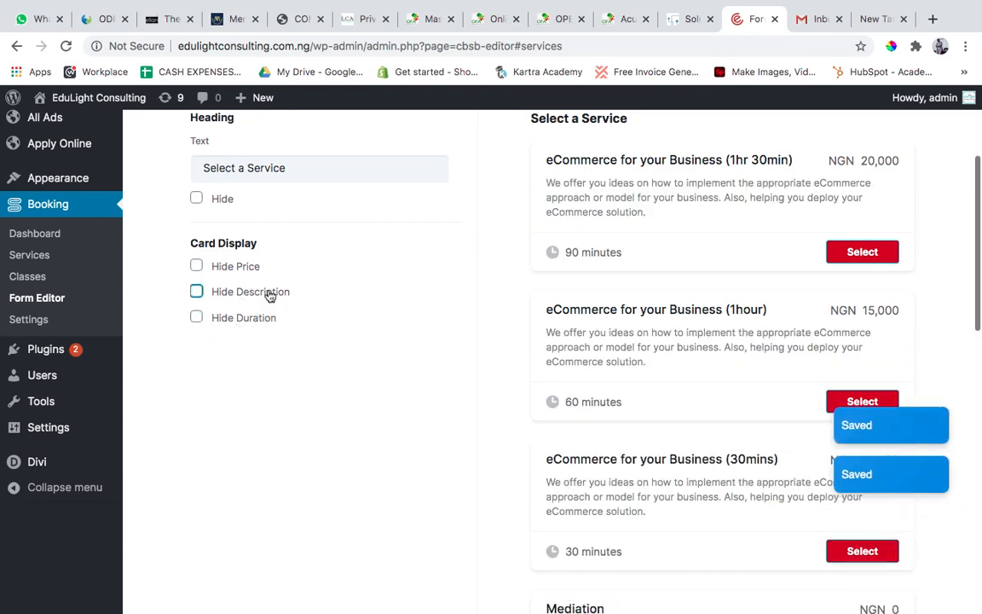
scroll(358, 339, up, 2)
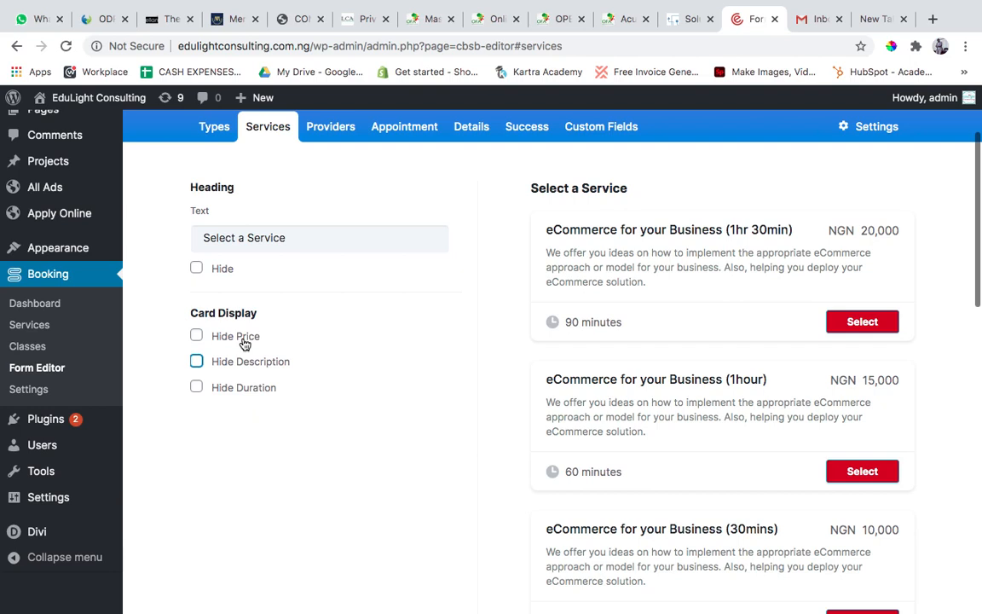
click(326, 244)
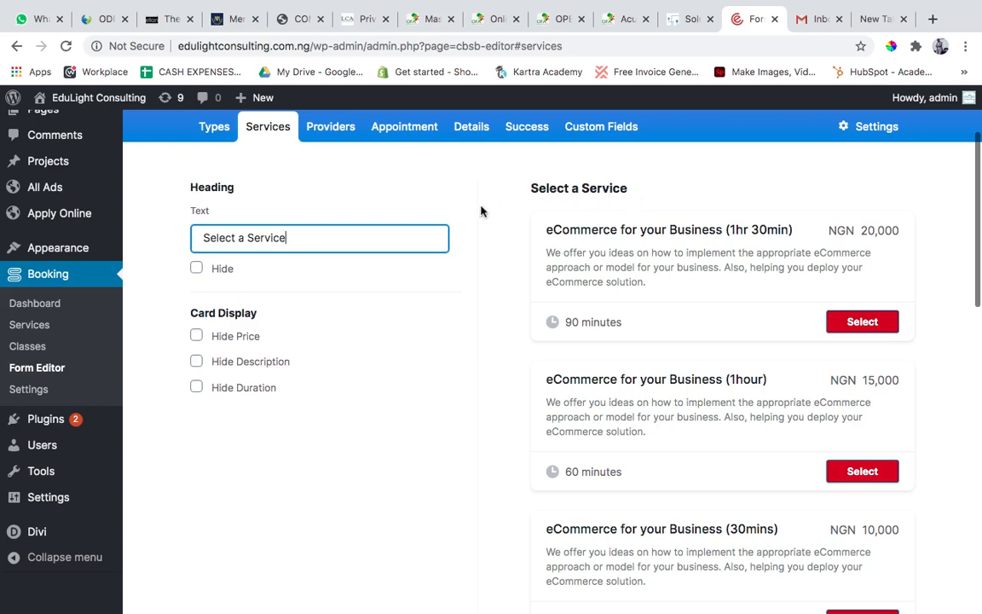
Switch to the Gmail browser tab and load the site's appointment page at edulightconsulting.com.ng/booking/ in it.
click(812, 20)
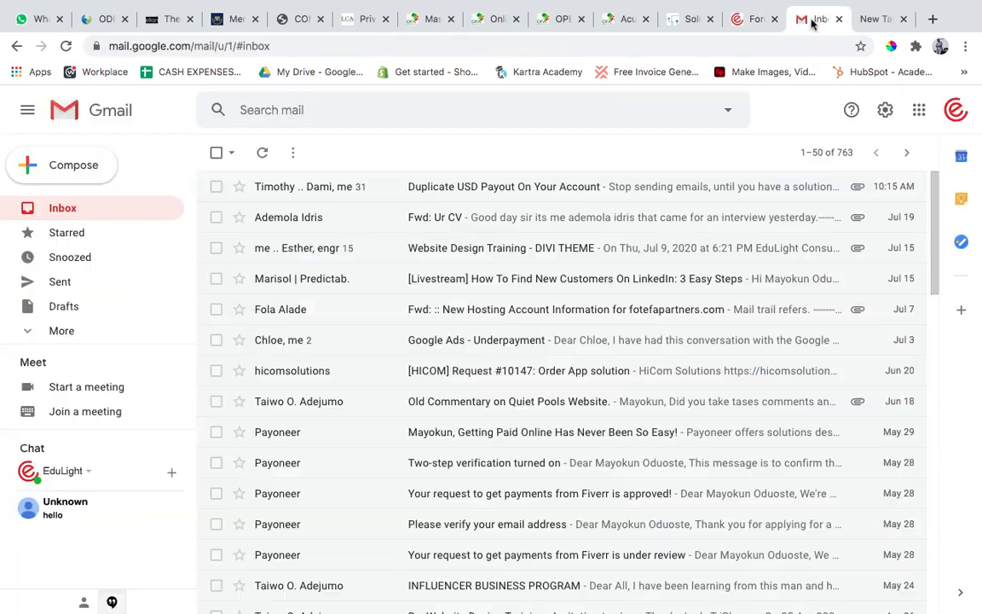
click(721, 40)
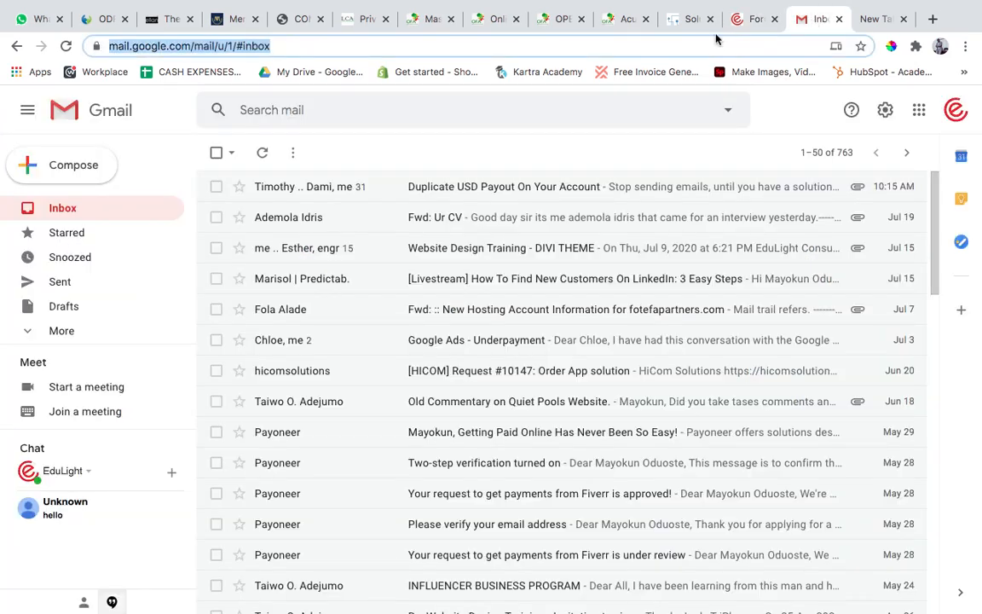
text(edul)
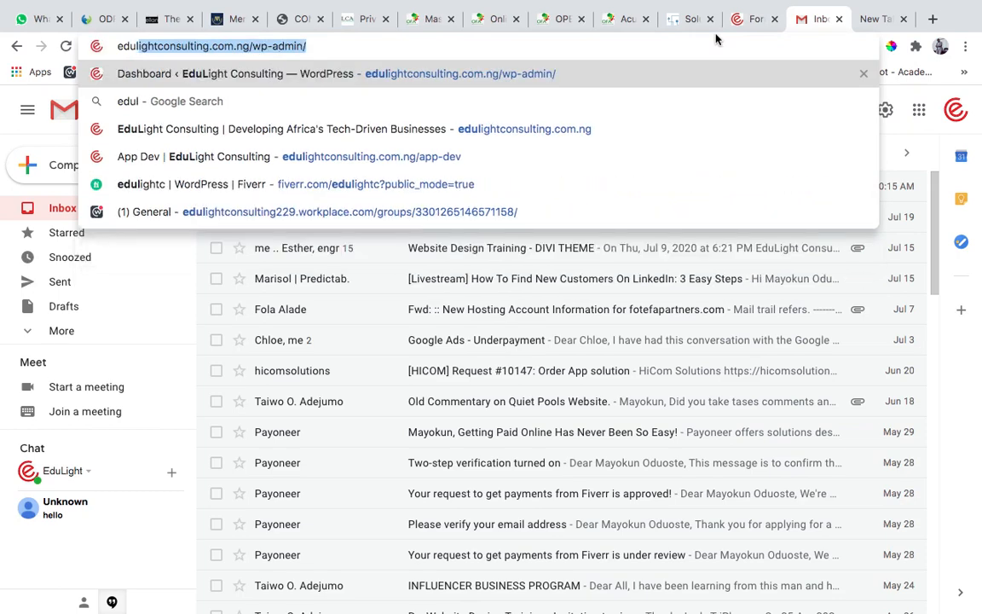
key(Right)
key(BackSpace)
key(BackSpace)
key(BackSpace)
key(BackSpace)
key(BackSpace)
key(BackSpace)
key(BackSpace)
key(BackSpace)
key(BackSpace)
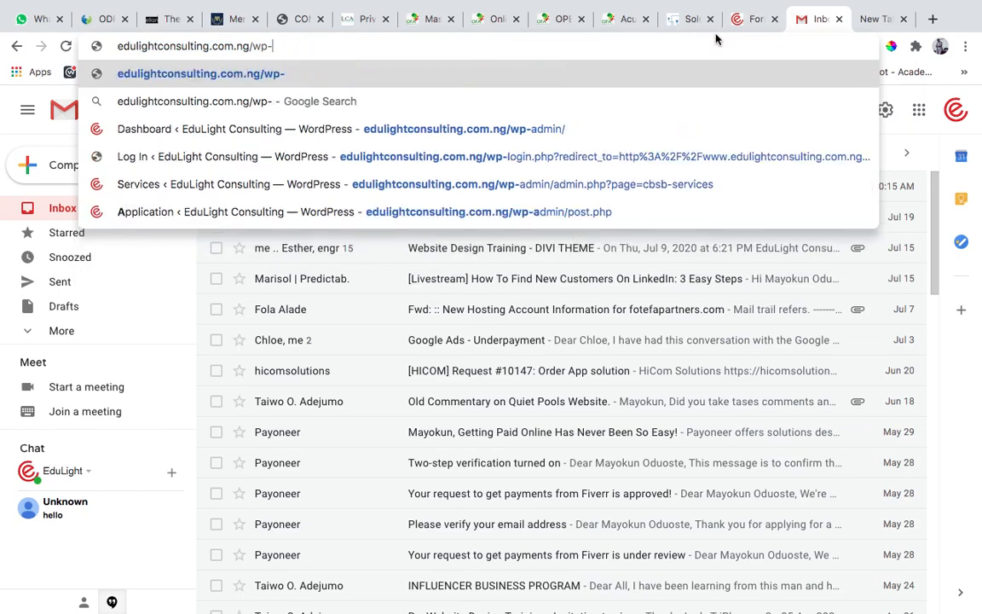
text(bo)
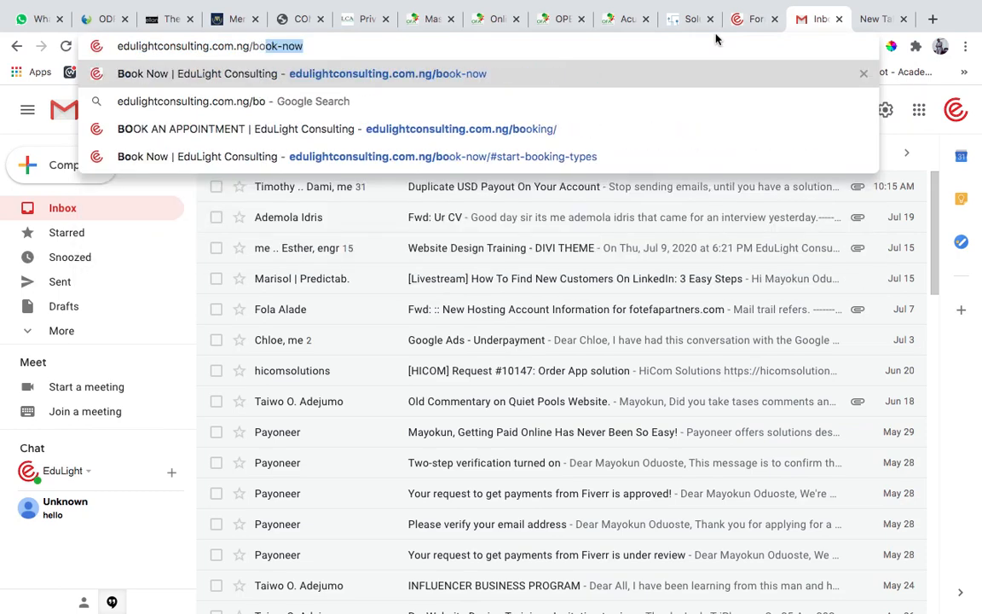
key(Right)
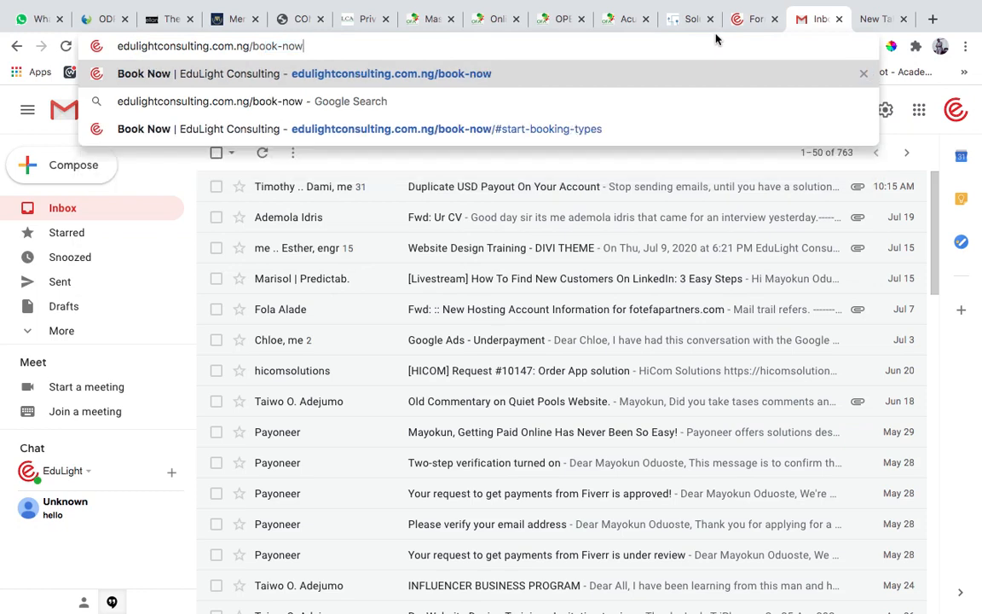
key(BackSpace)
key(BackSpace)
key(BackSpace)
key(BackSpace)
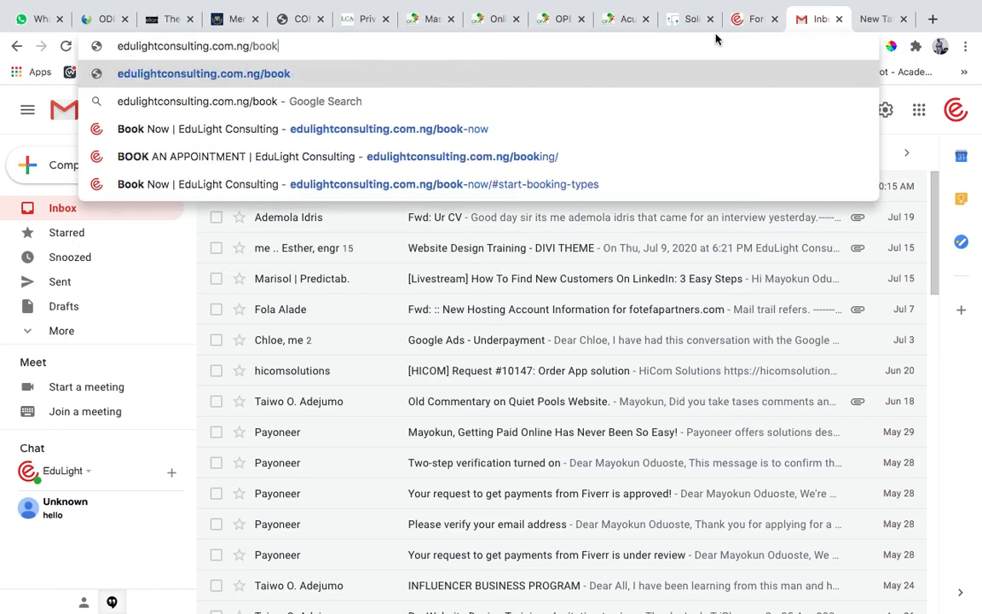
key(Down)
key(Down)
key(Down)
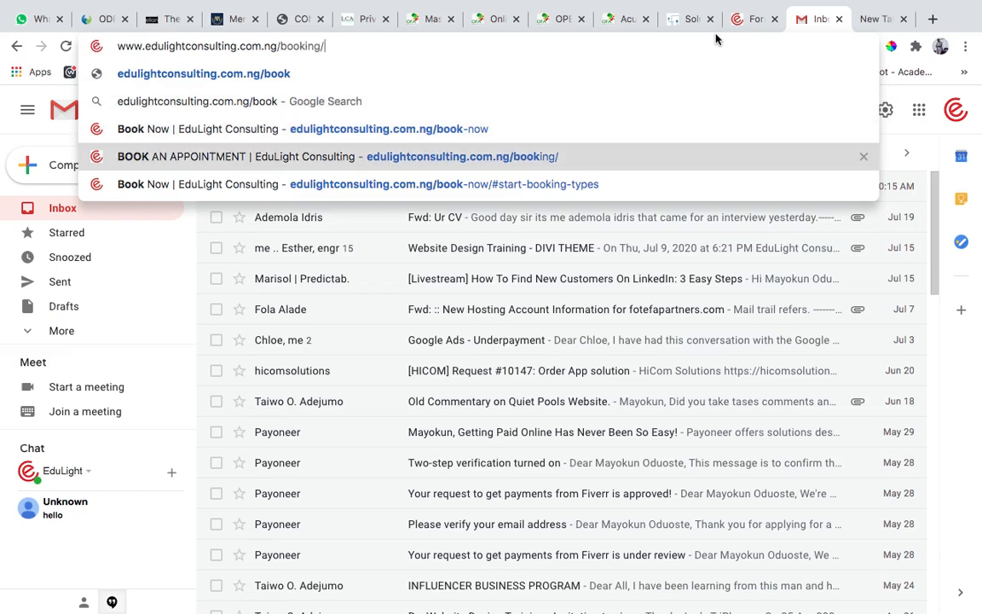
key(Return)
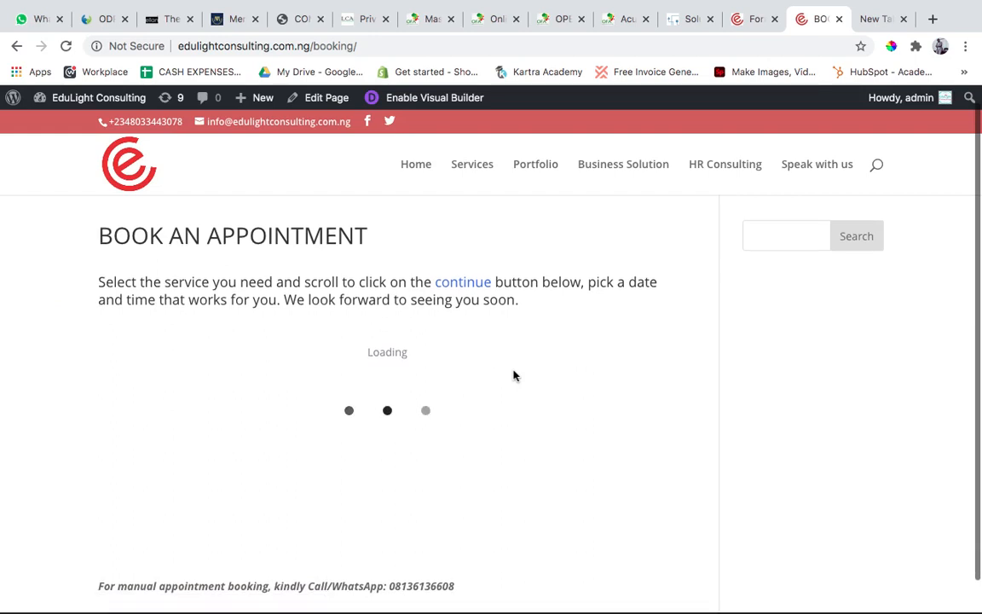
Review the service types offered on the live Book an Appointment page.
scroll(513, 376, down, 1)
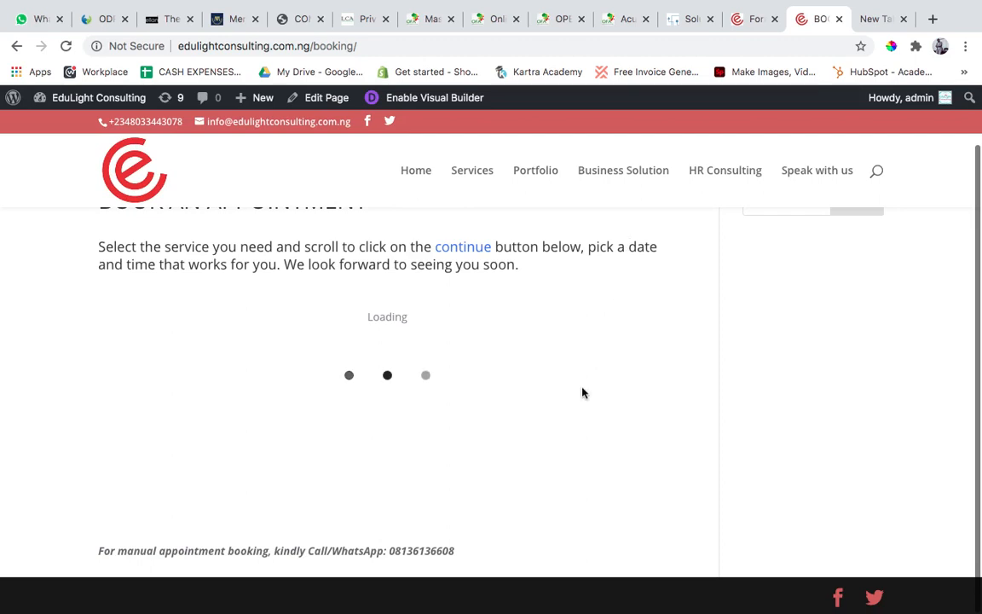
scroll(583, 392, up, 1)
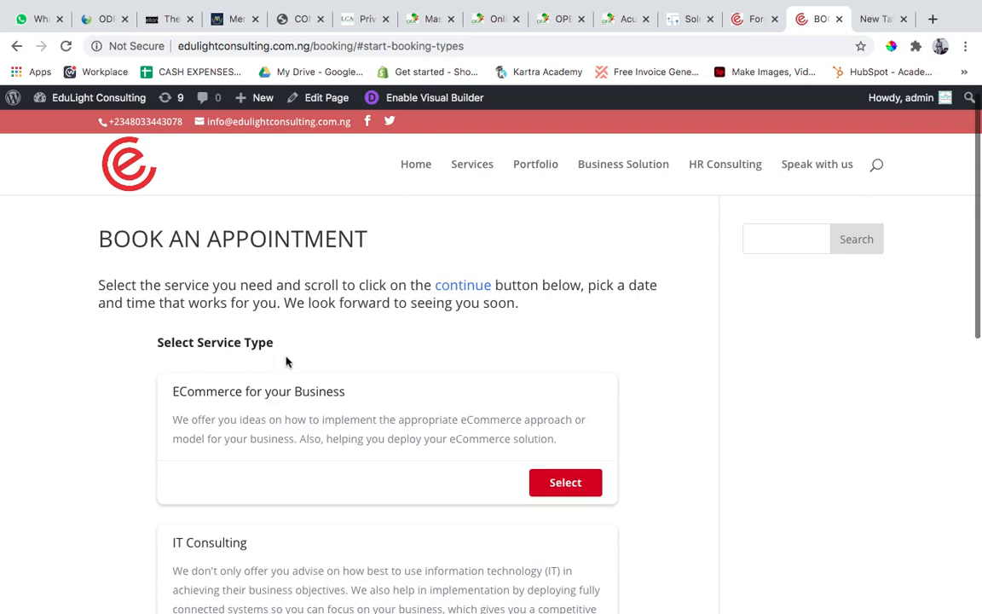
scroll(287, 363, down, 10)
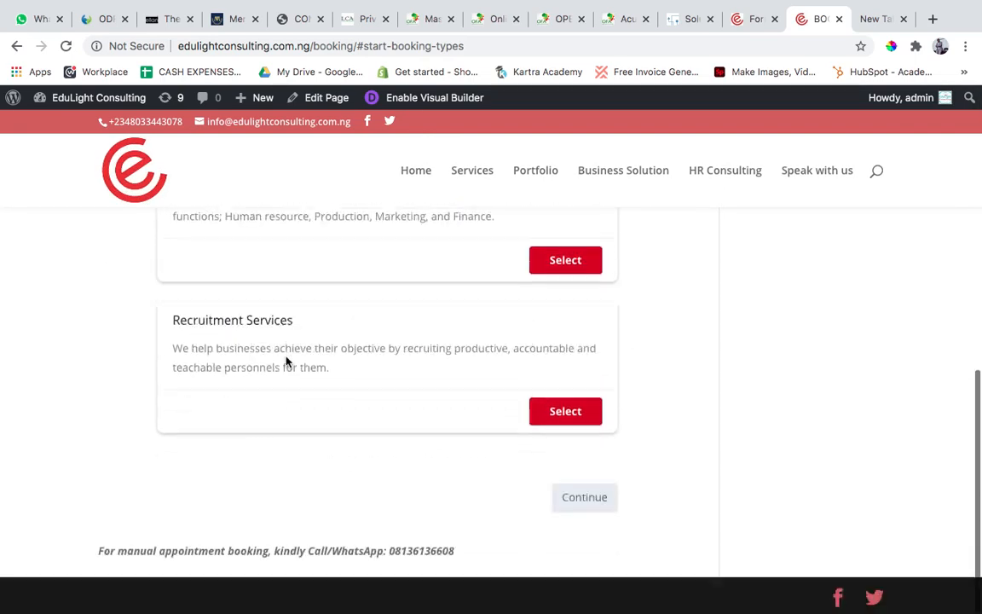
scroll(287, 362, up, 5)
Select the ECommerce for your Business service type on the booking page and continue to its services.
click(552, 337)
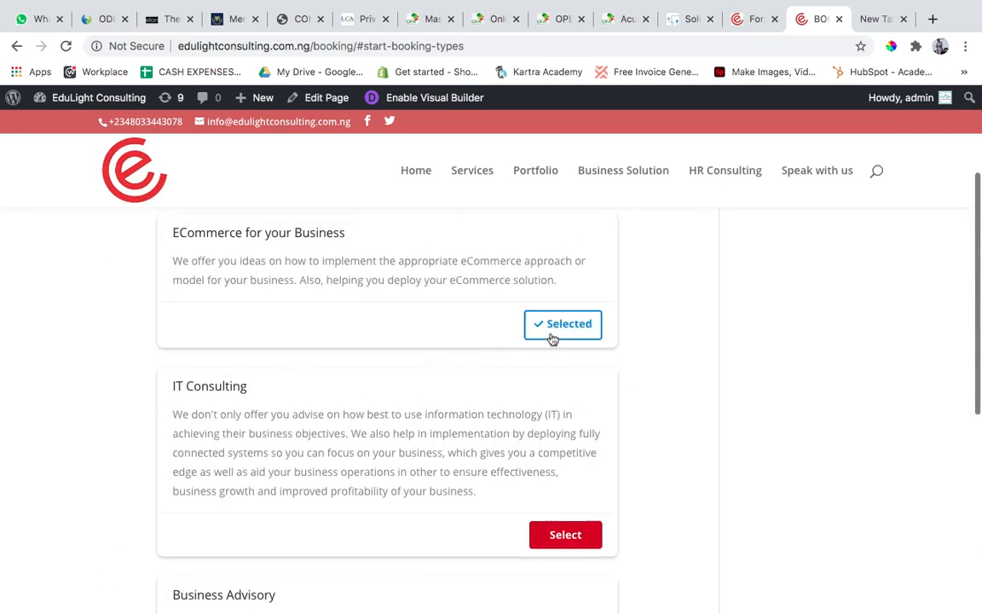
scroll(540, 417, down, 5)
scroll(486, 298, up, 1)
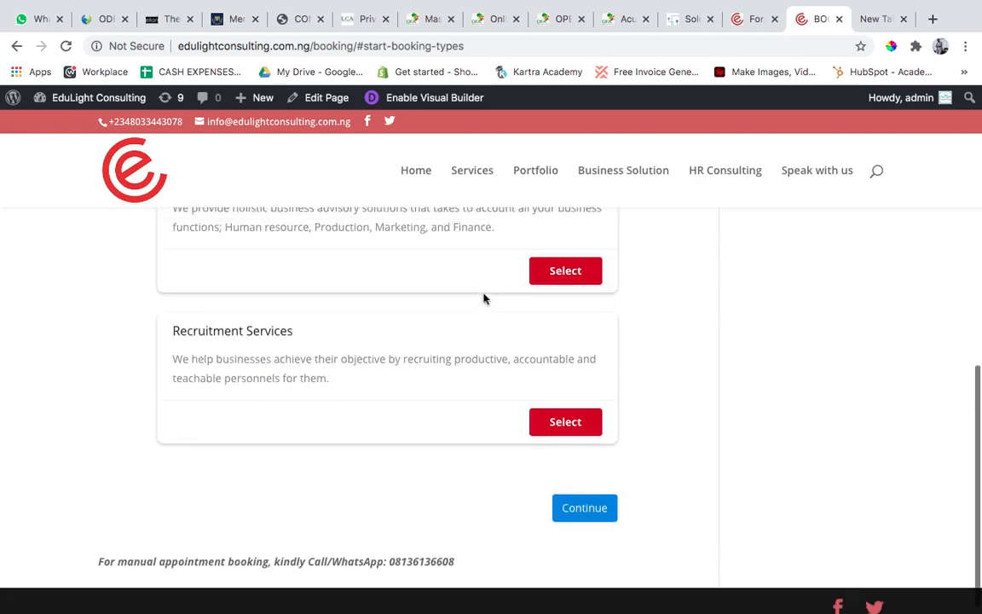
scroll(483, 298, up, 6)
scroll(484, 296, down, 6)
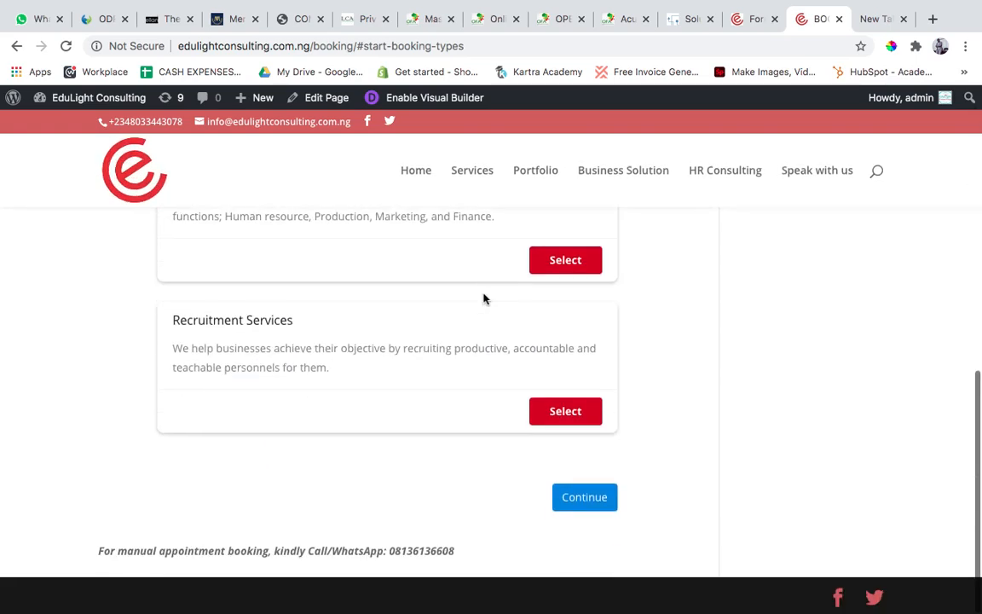
click(597, 498)
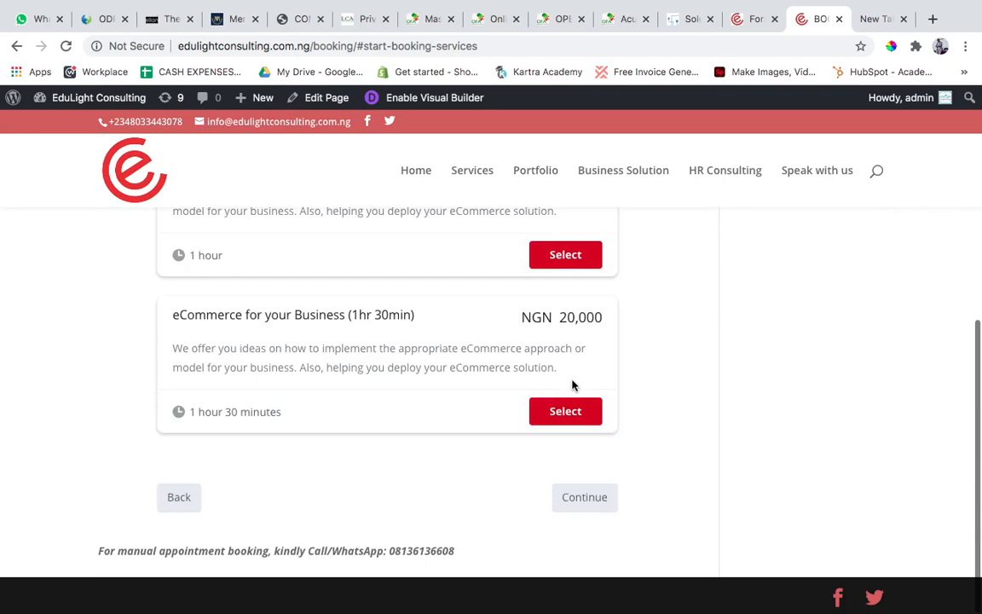
Examine the heading and the eCommerce service cards in the live page's Select a Service step.
scroll(573, 386, up, 5)
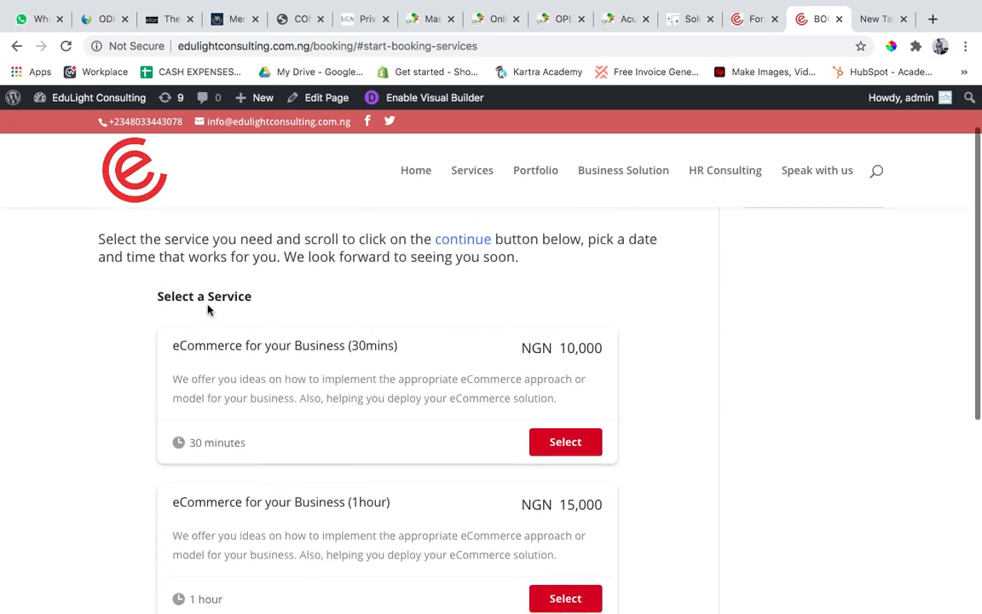
scroll(434, 393, up, 2)
scroll(434, 395, down, 2)
scroll(434, 395, up, 3)
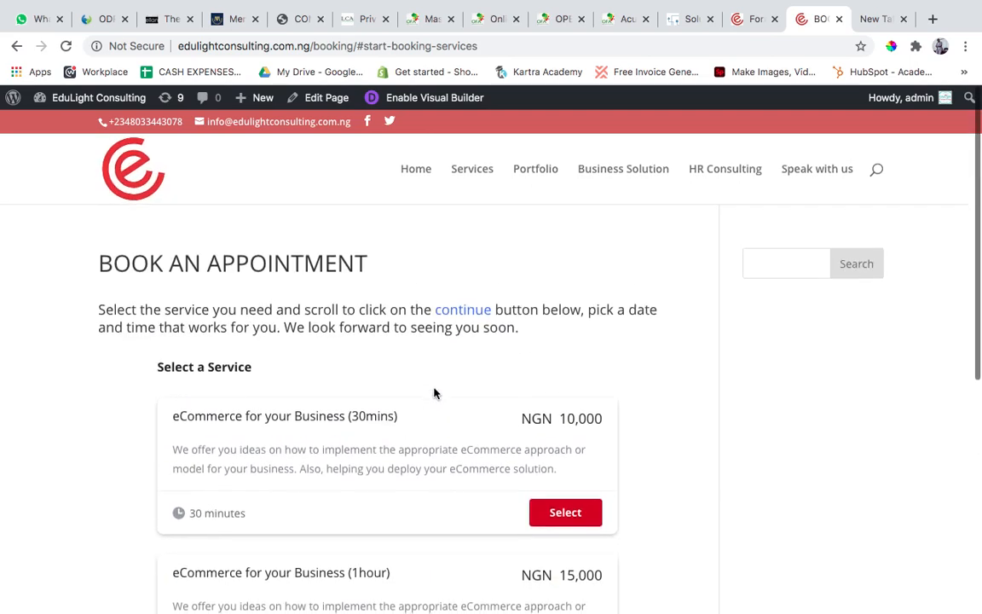
Return to the booking form editor and open the Providers step.
click(750, 21)
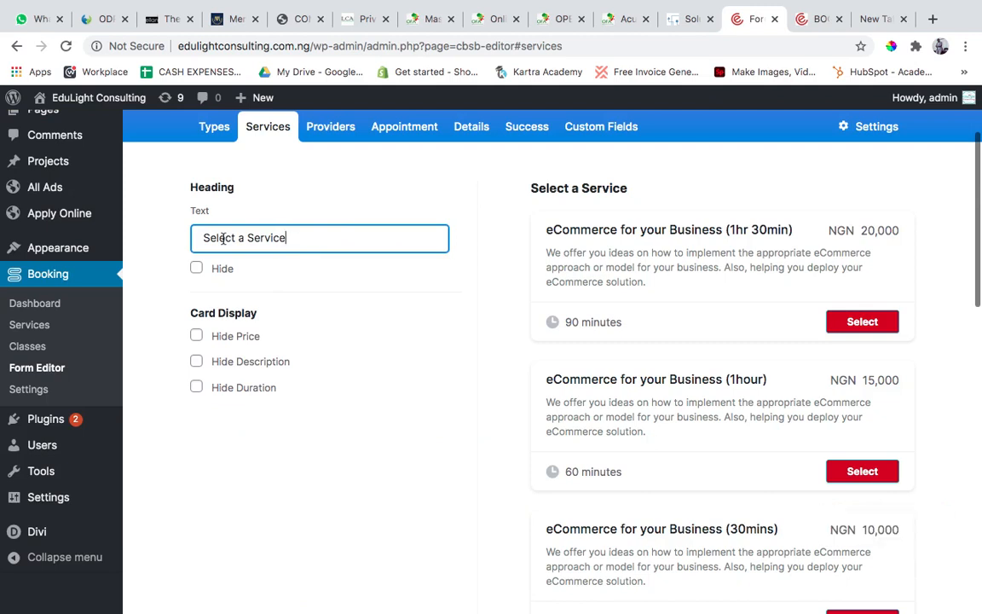
scroll(279, 241, up, 2)
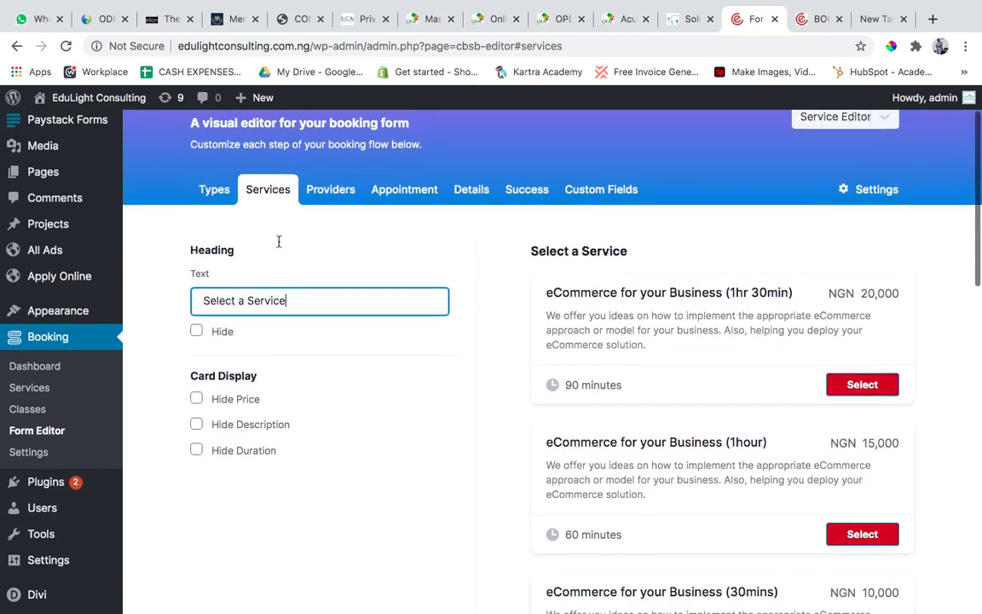
click(332, 195)
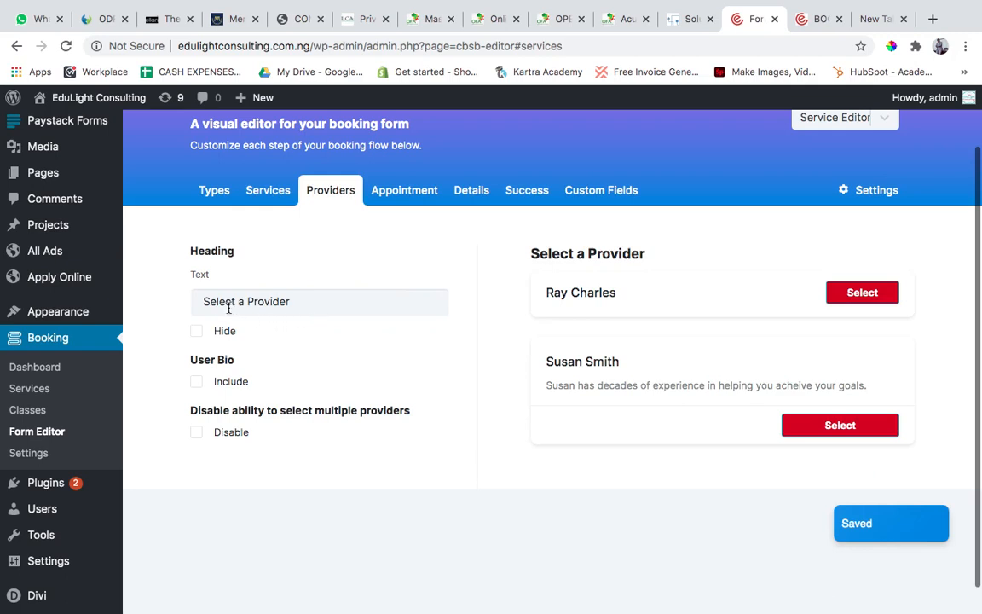
Hide and show the Providers step's heading twice to compare the preview, leaving it shown.
click(196, 333)
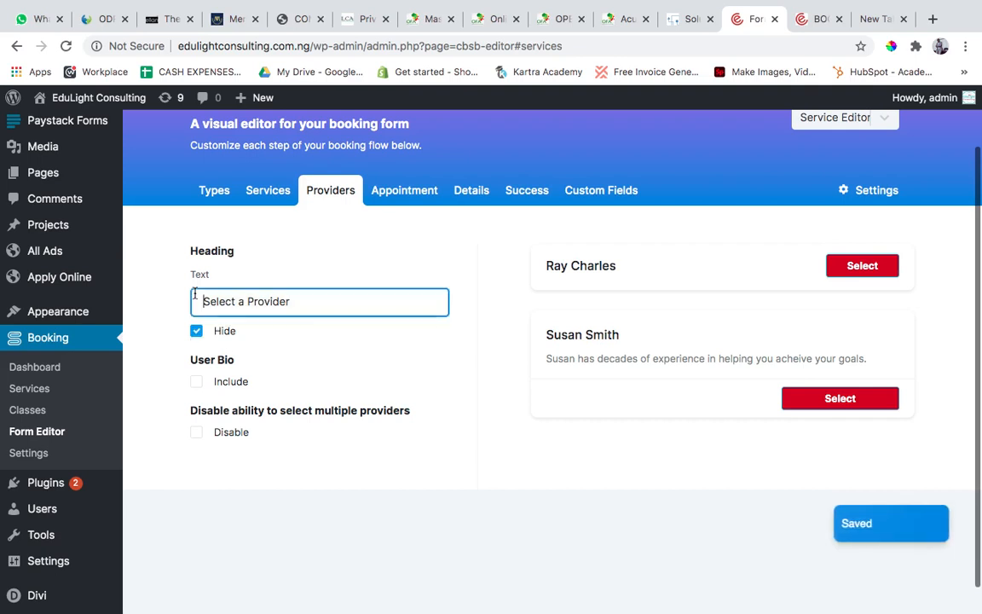
click(196, 333)
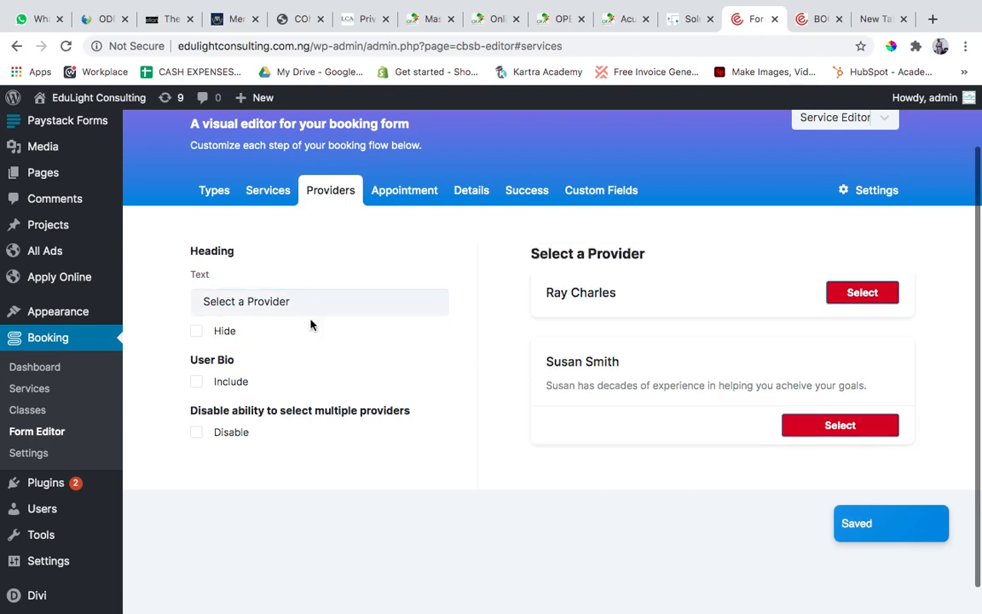
click(196, 334)
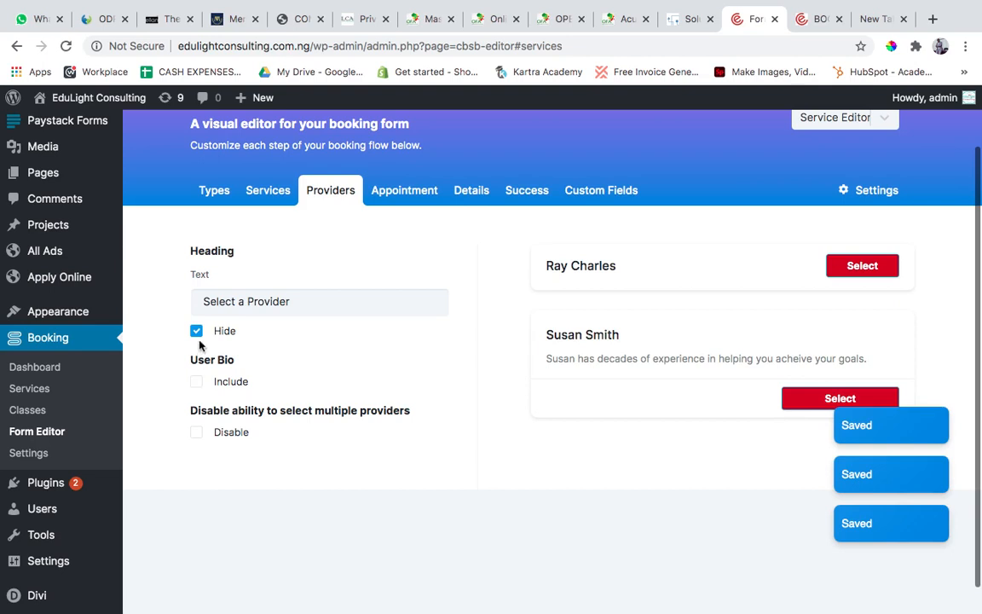
click(196, 331)
Replace the Providers step's heading text with the provider's full name.
drag(286, 303, 198, 301)
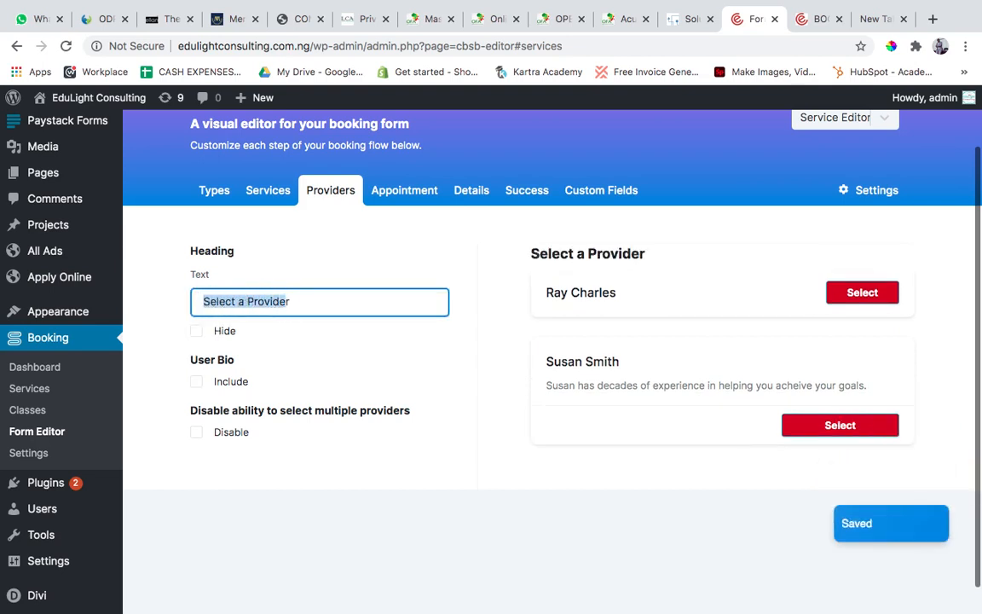
text(r)
key(BackSpace)
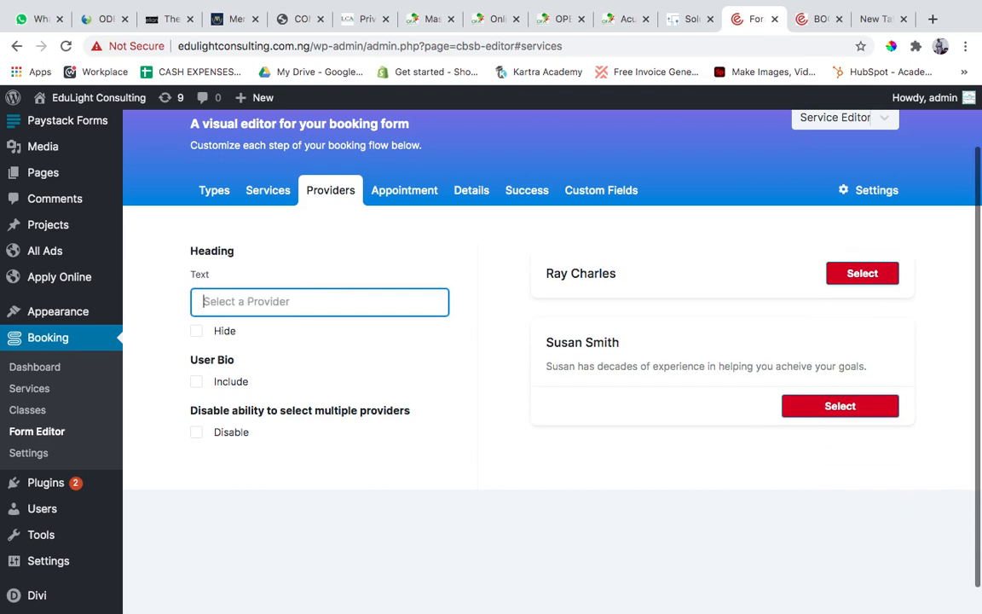
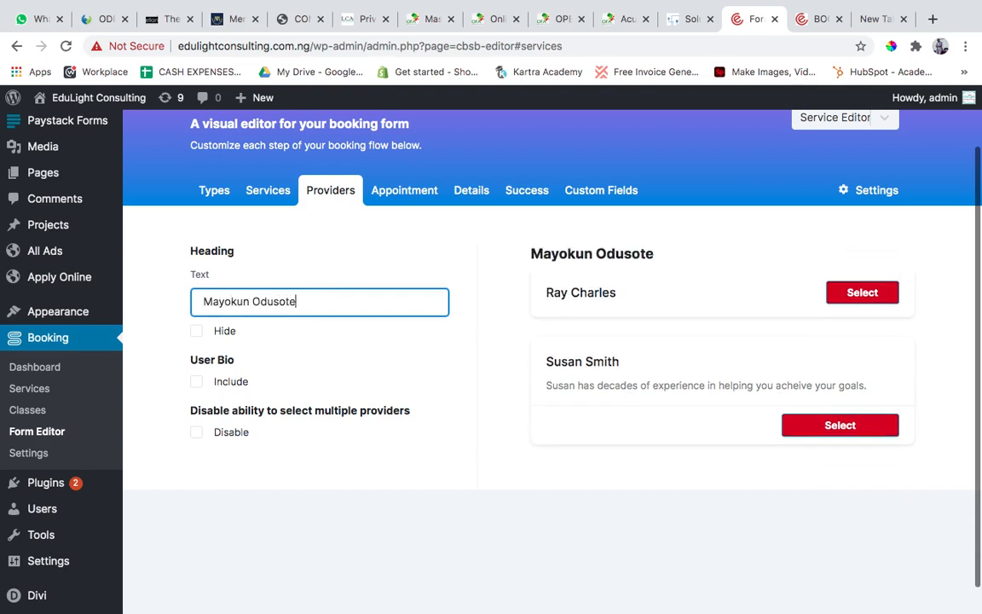
Hide the Providers step's heading, and switch the User Bio inclusion on and back off.
mouse_move(38, 314)
click(197, 331)
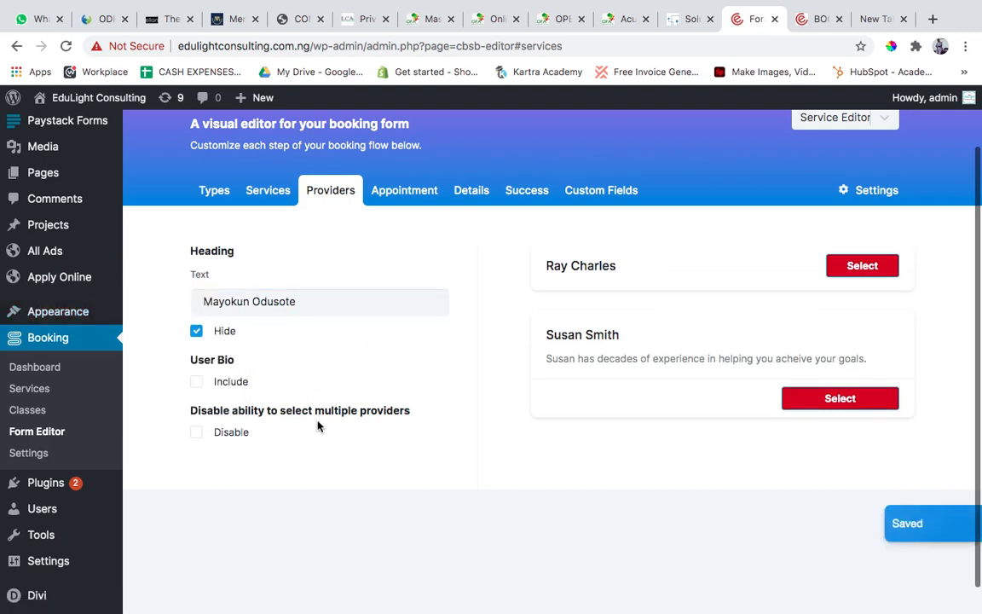
click(197, 383)
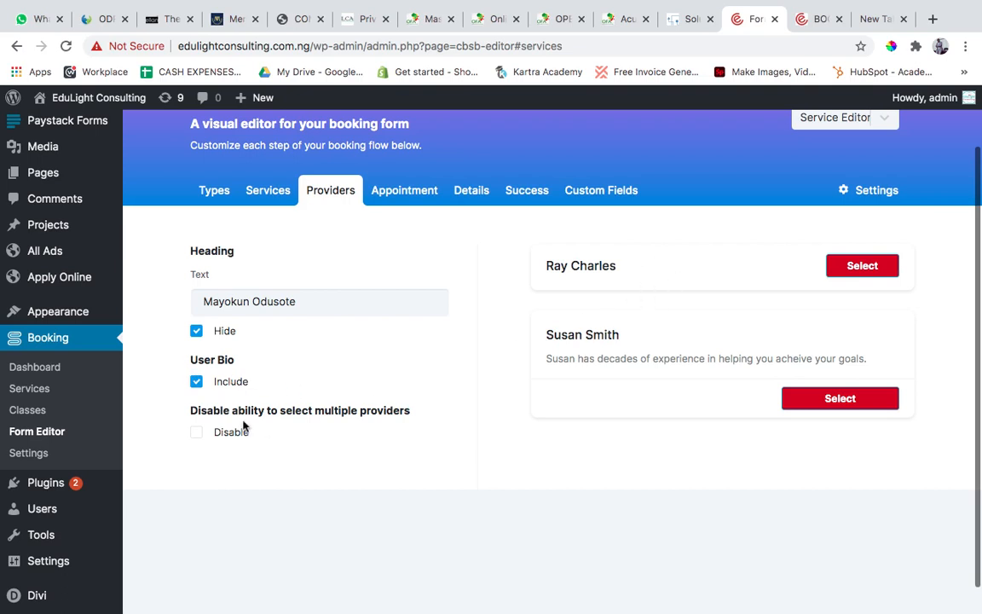
click(197, 383)
Open the booking form's Appointment step and hide its Select a Date & Time heading.
click(384, 187)
scroll(480, 385, down, 3)
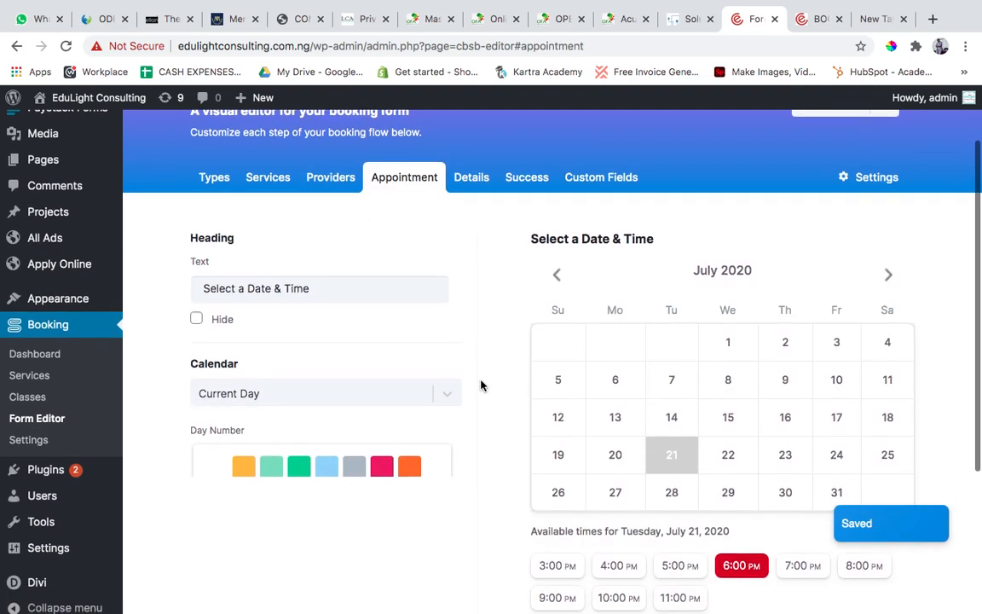
scroll(656, 418, up, 2)
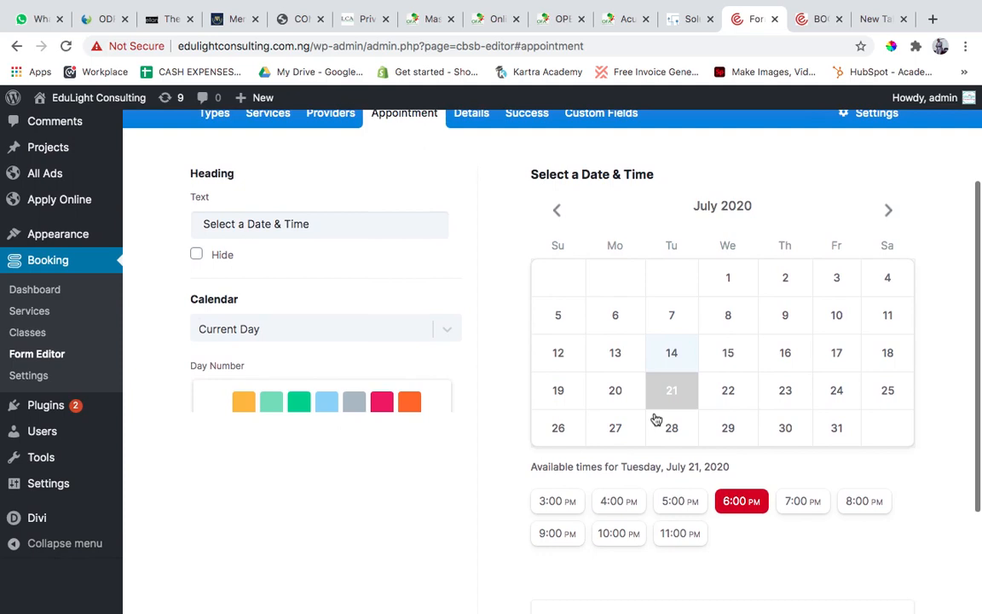
click(321, 245)
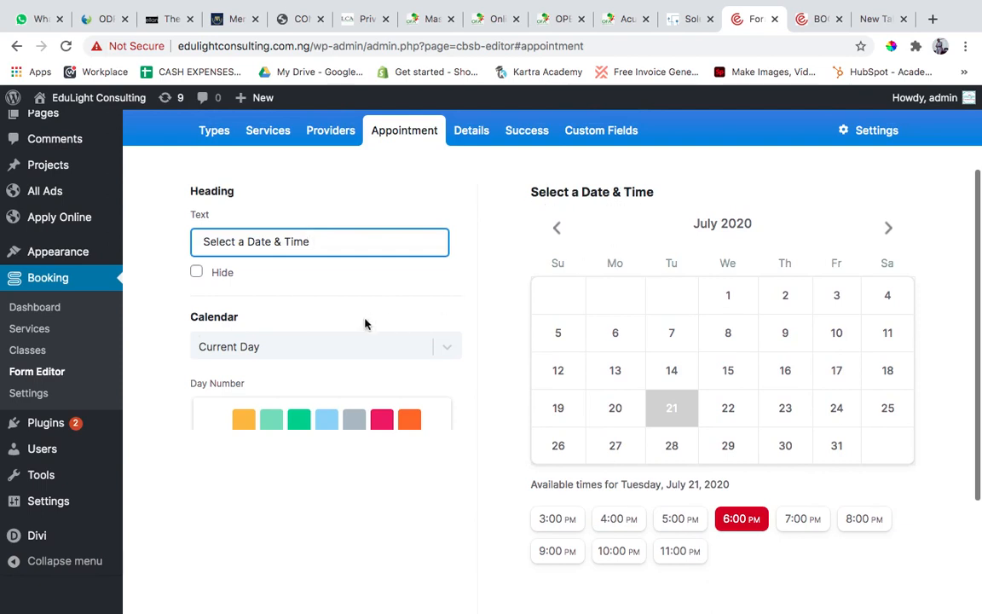
click(196, 272)
click(196, 272)
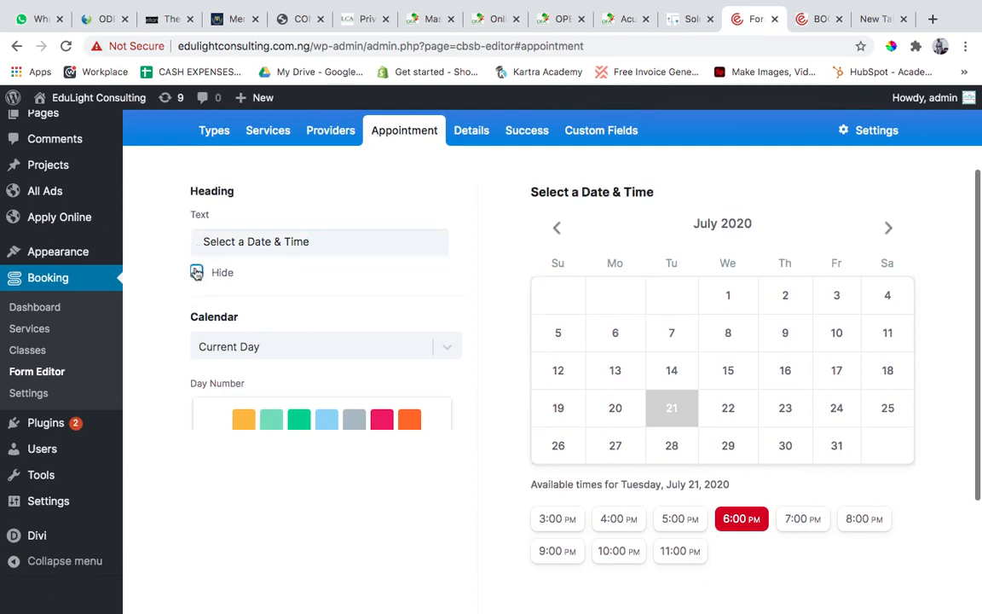
Try 8ED1FC, D0021B and 555555 as the calendar's current day number colour, combined with an orange-yellow background.
scroll(362, 288, down, 2)
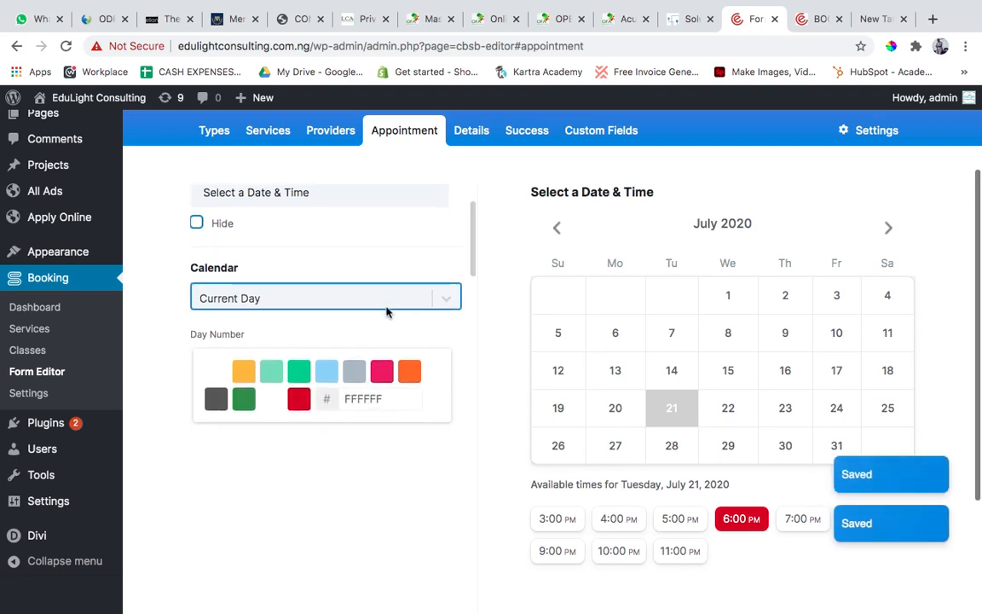
scroll(366, 294, down, 2)
scroll(387, 312, down, 1)
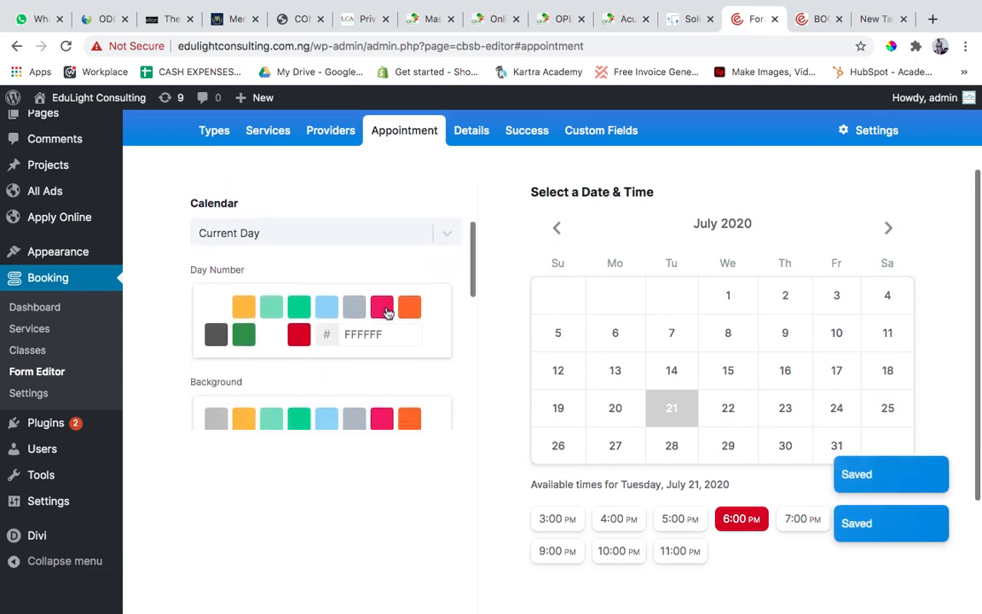
click(324, 304)
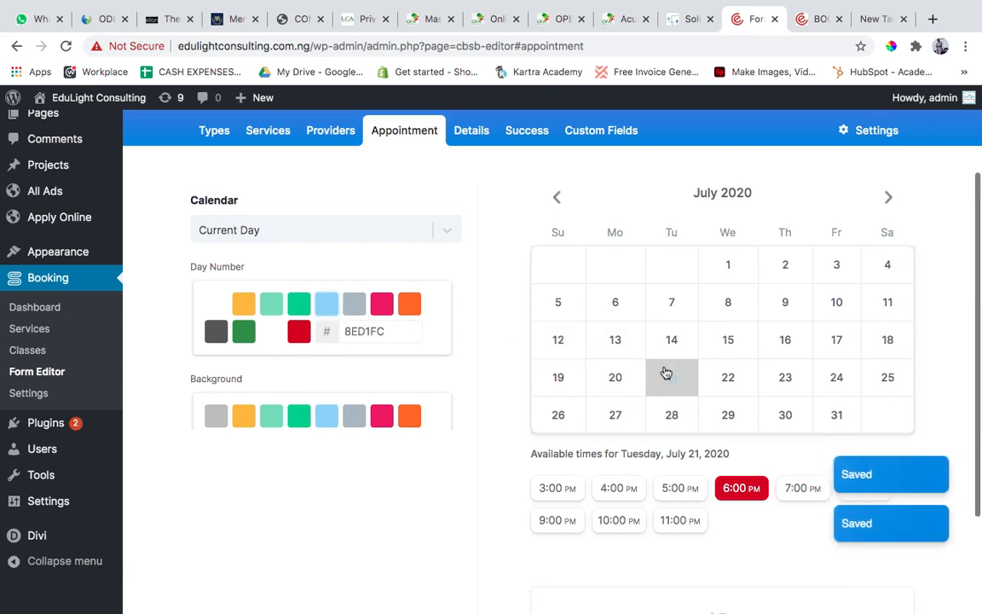
click(301, 336)
scroll(602, 367, down, 3)
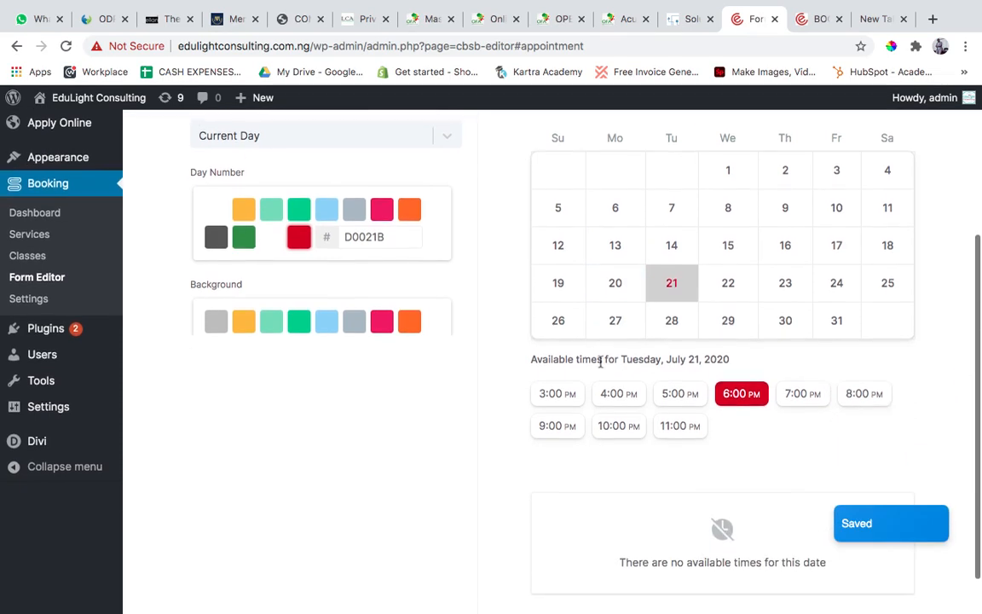
click(244, 321)
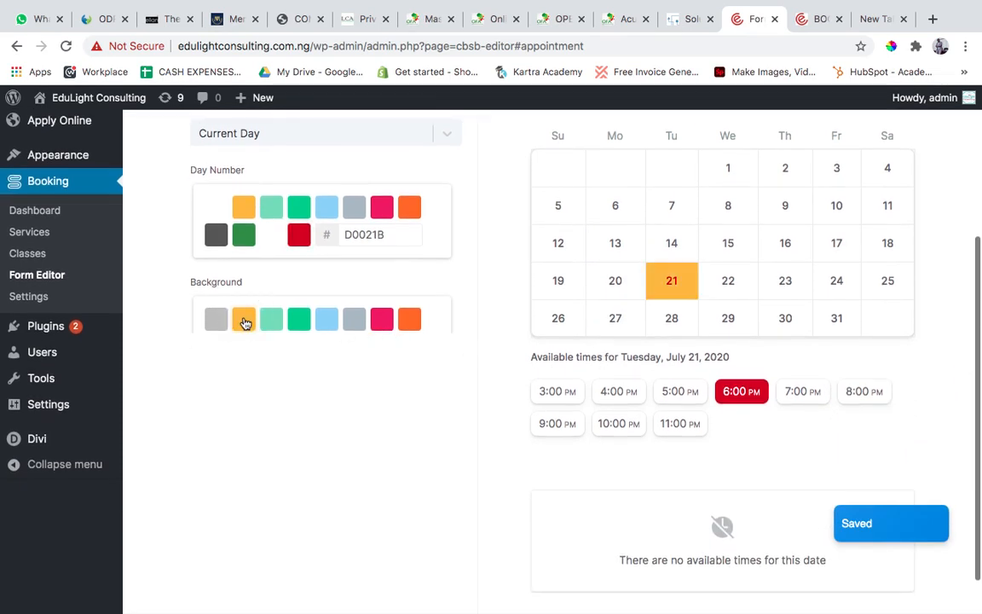
click(215, 237)
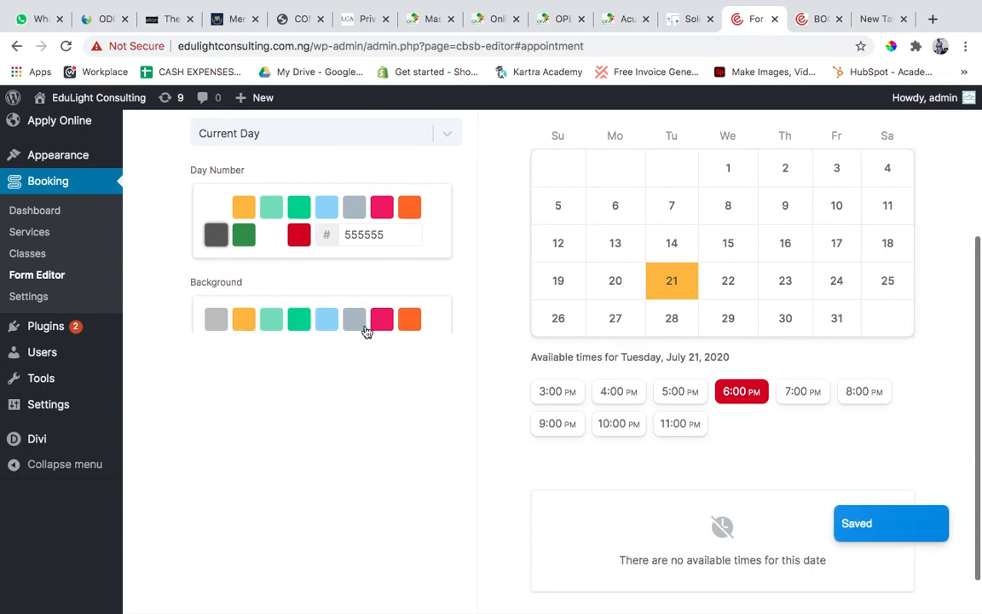
Set the calendar's current day background to green 00D084 and its day number to white FFFFFF.
click(299, 323)
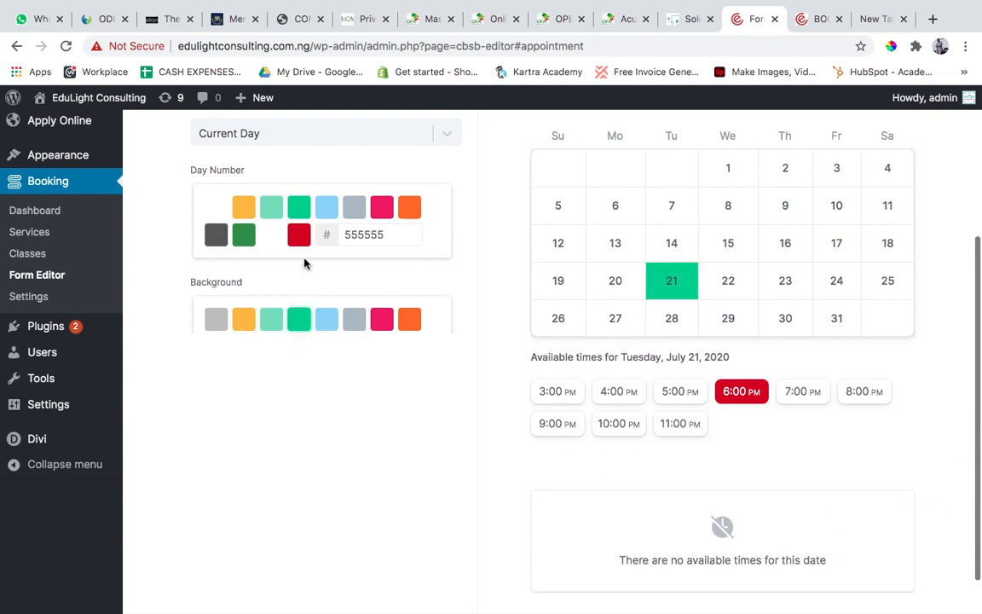
click(267, 237)
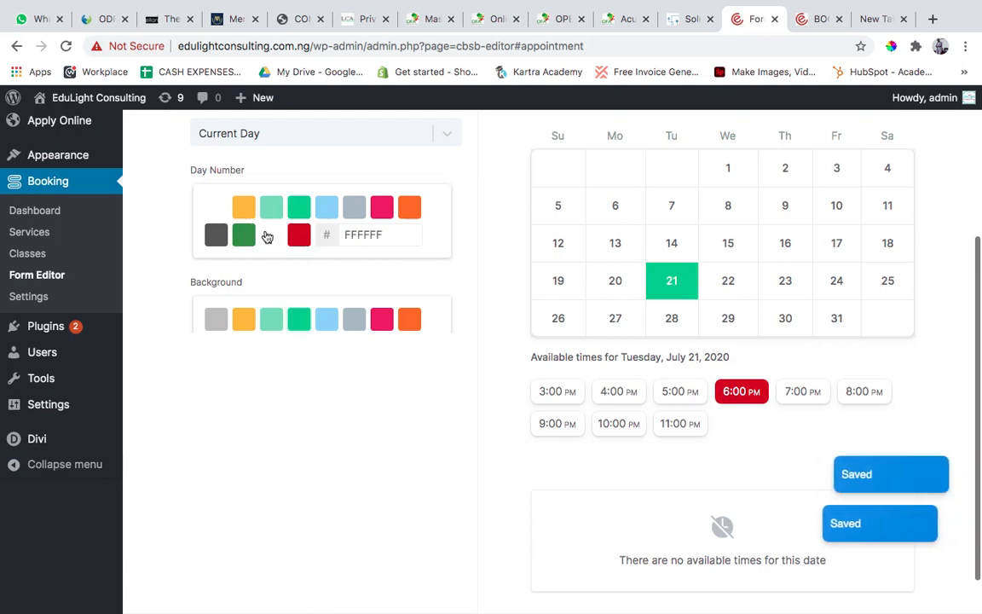
scroll(359, 292, up, 3)
scroll(360, 292, down, 2)
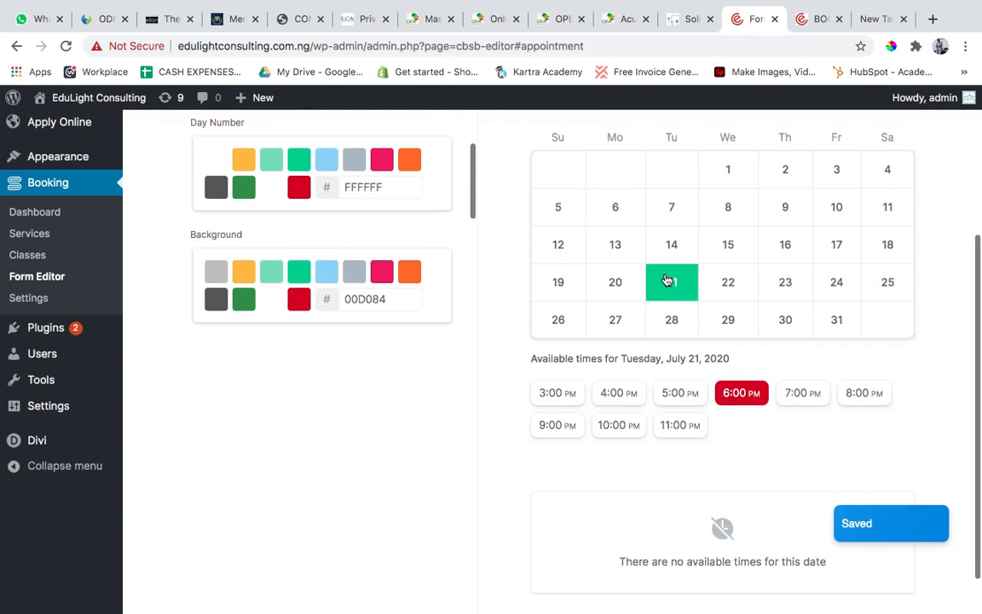
Examine the Appointment preview's recoloured calendar, available times and the no-available-times notice.
scroll(669, 281, down, 1)
scroll(721, 328, up, 5)
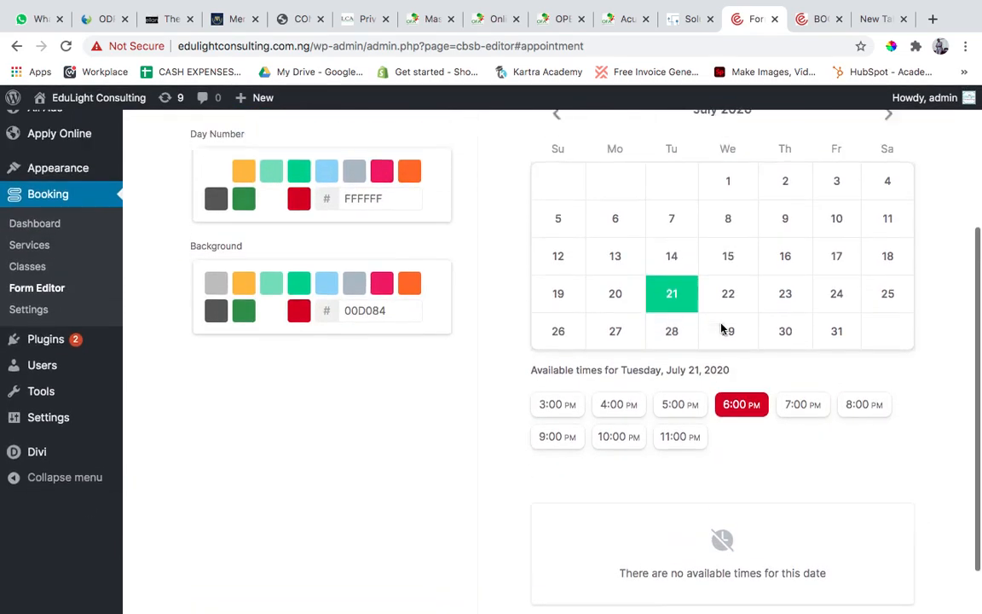
scroll(721, 328, down, 4)
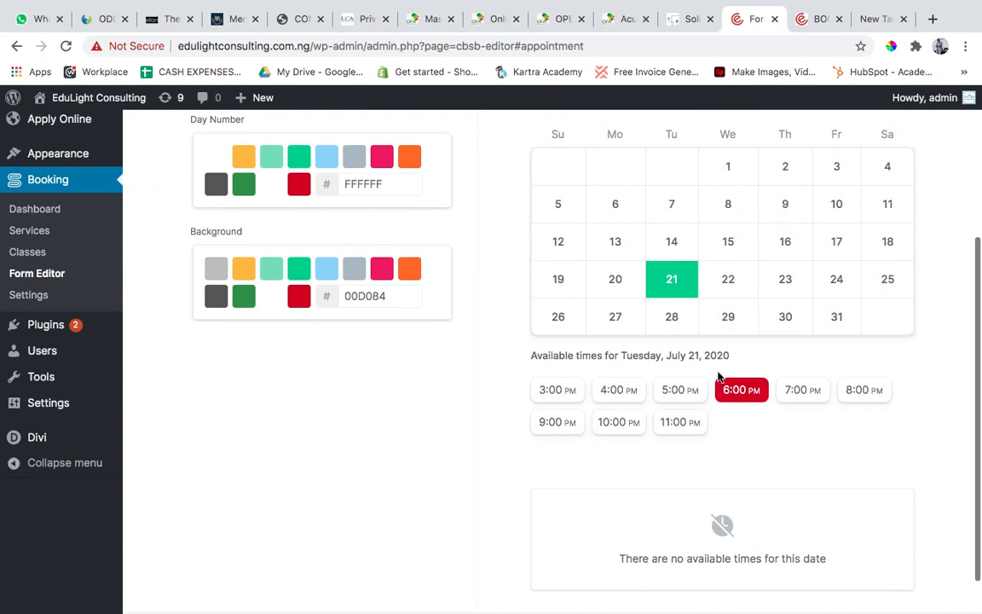
scroll(712, 369, down, 1)
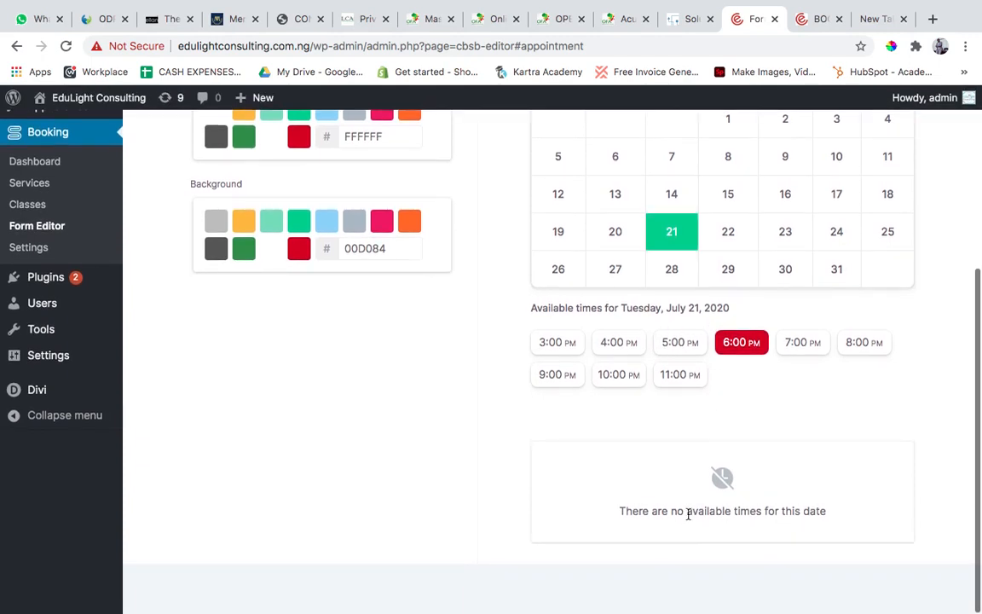
scroll(713, 488, up, 5)
scroll(713, 489, down, 3)
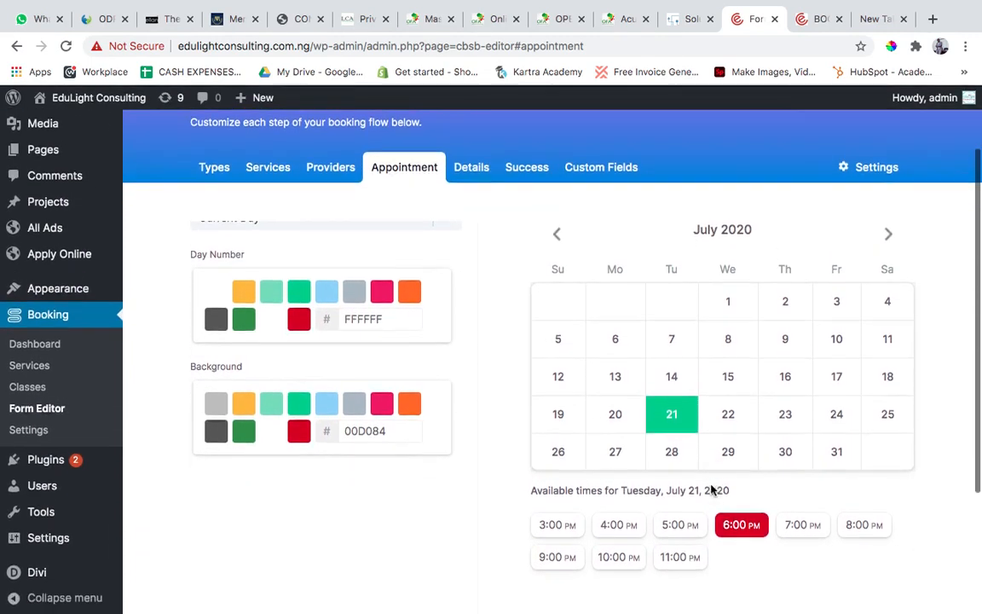
scroll(713, 488, up, 4)
scroll(491, 396, up, 1)
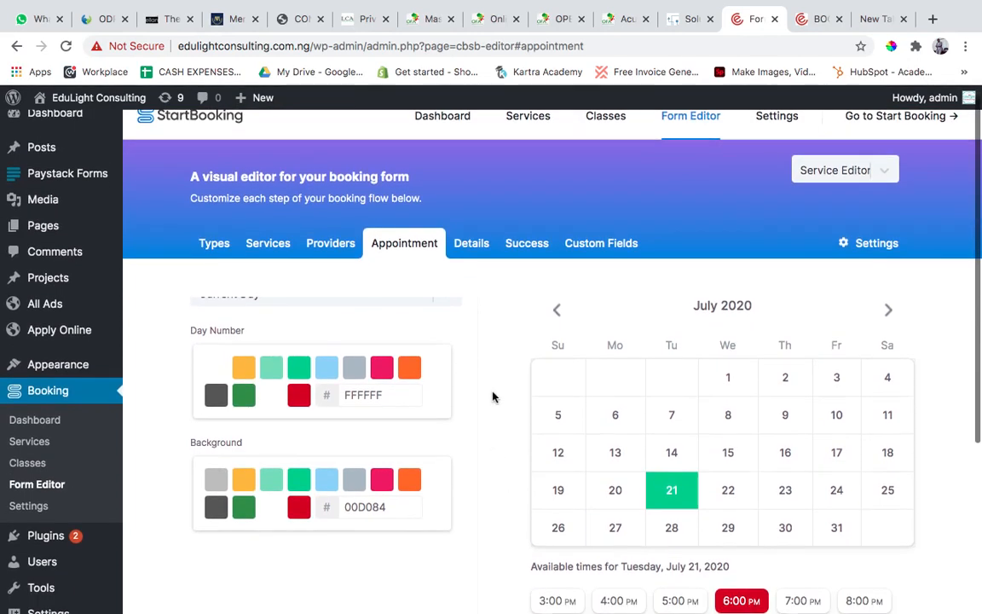
scroll(373, 379, up, 3)
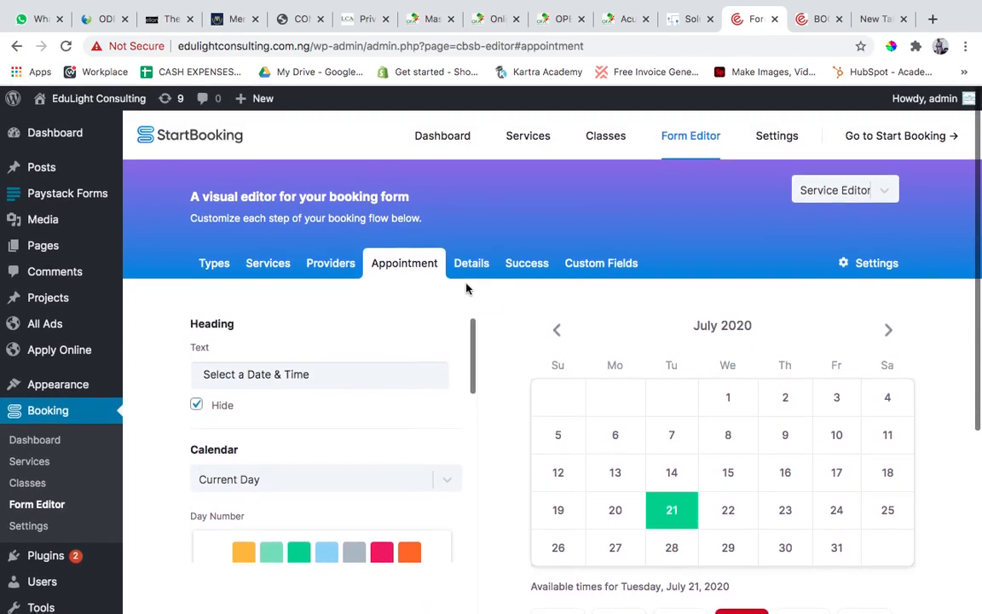
Open the booking form's Details step and examine its heading and Email settings against the form preview.
click(472, 264)
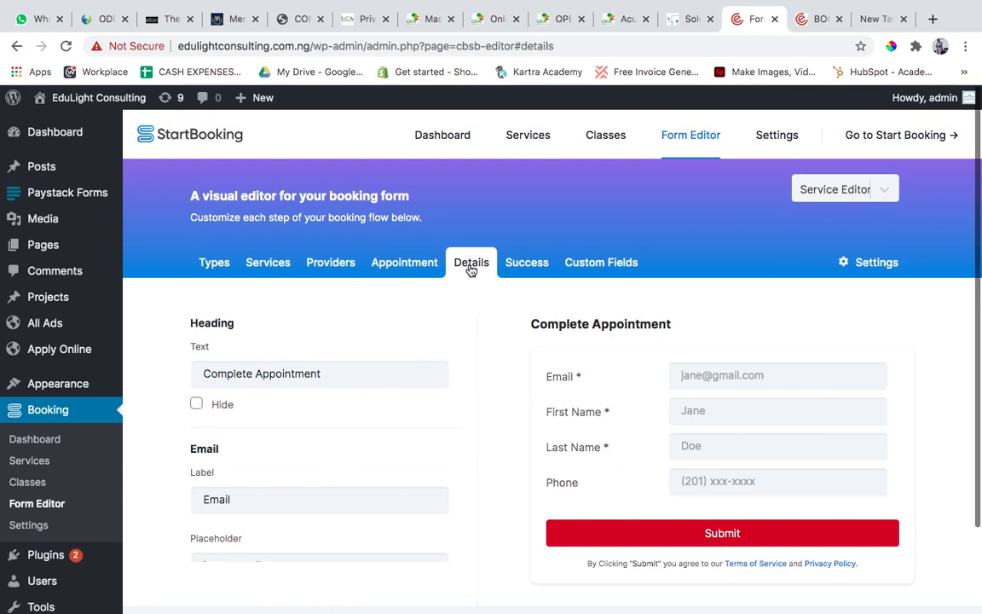
scroll(458, 483, down, 2)
scroll(458, 483, up, 1)
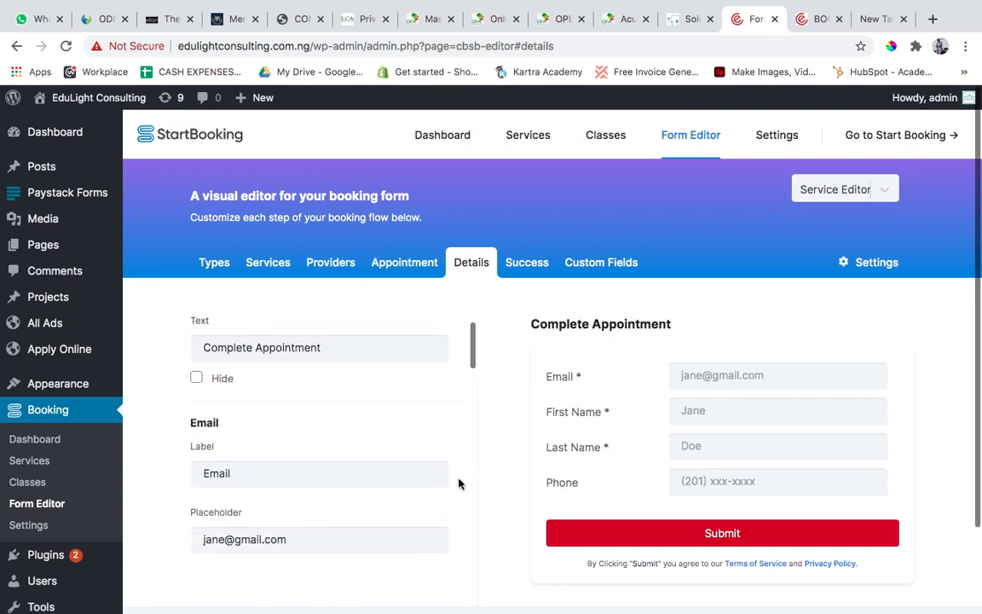
scroll(458, 483, up, 1)
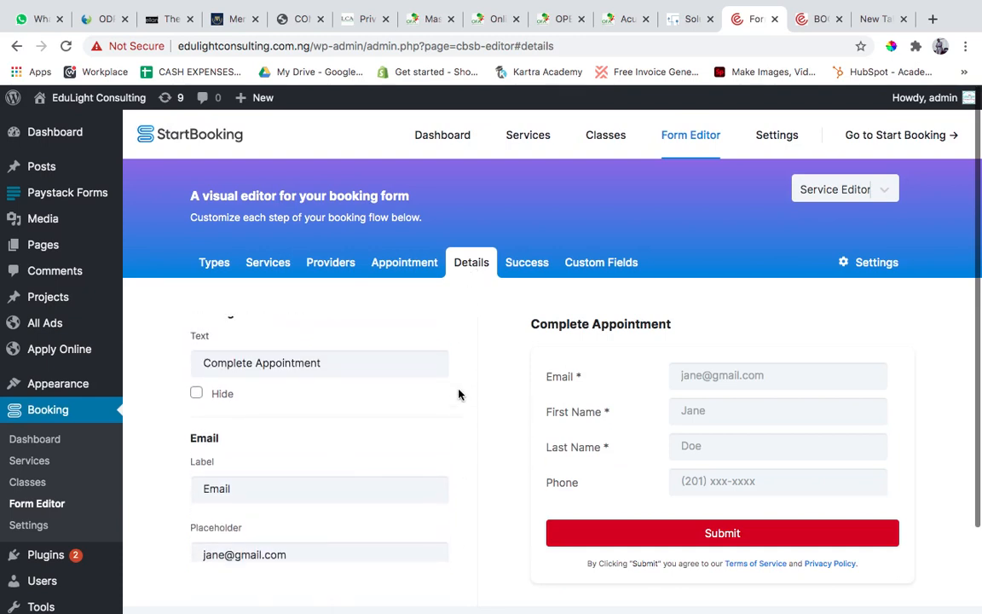
scroll(473, 414, down, 1)
scroll(473, 413, down, 3)
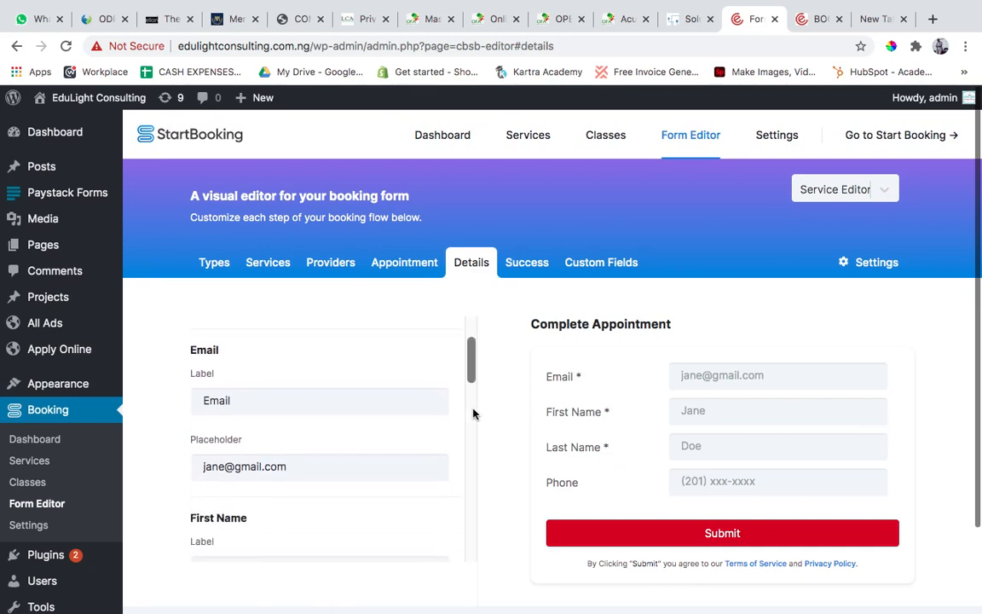
scroll(472, 410, up, 3)
scroll(409, 430, down, 1)
scroll(380, 440, up, 1)
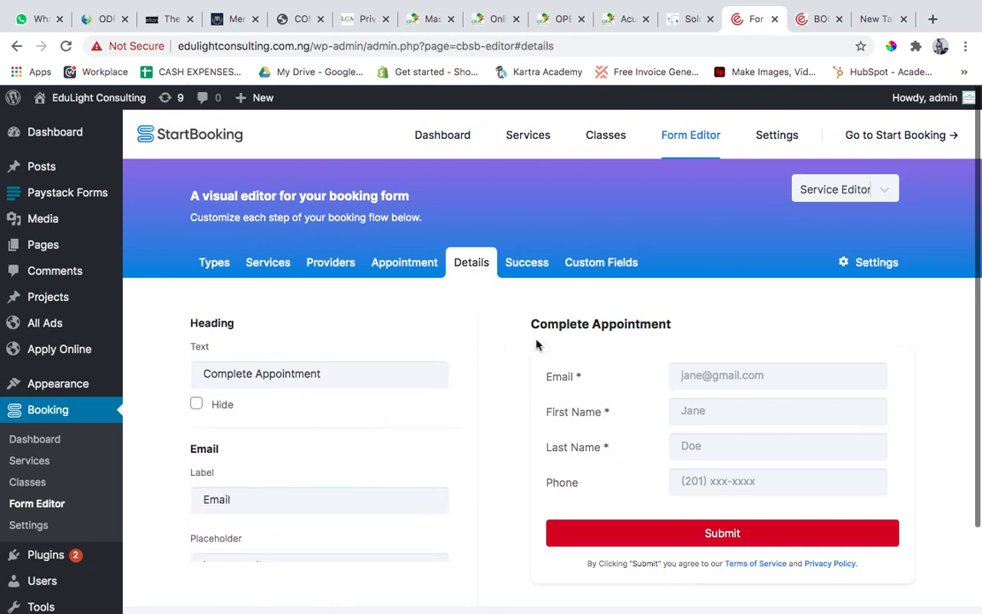
Examine the Details step's heading, Email, First Name and Last Name settings against the form preview.
click(371, 380)
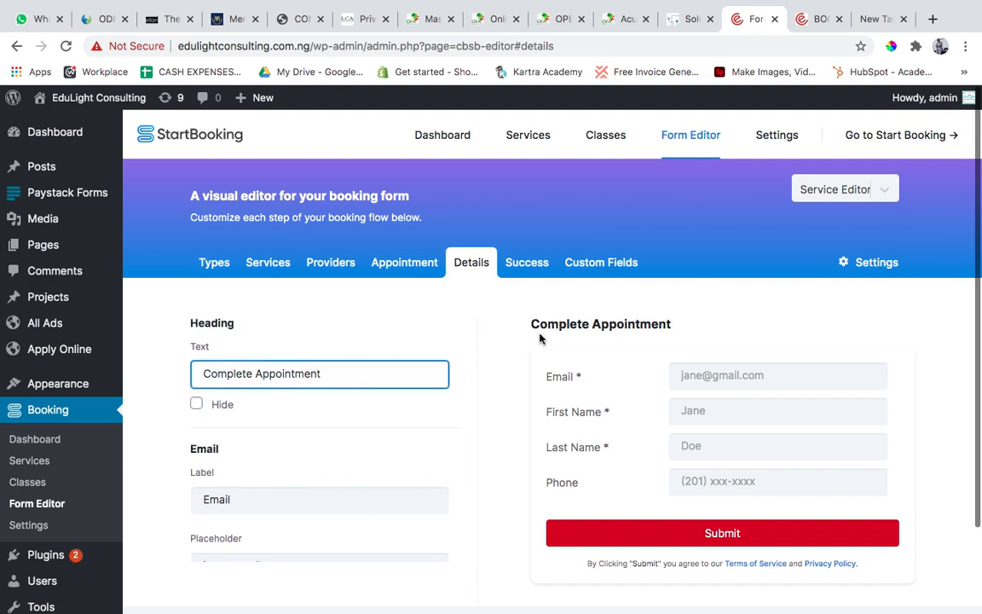
scroll(520, 340, down, 2)
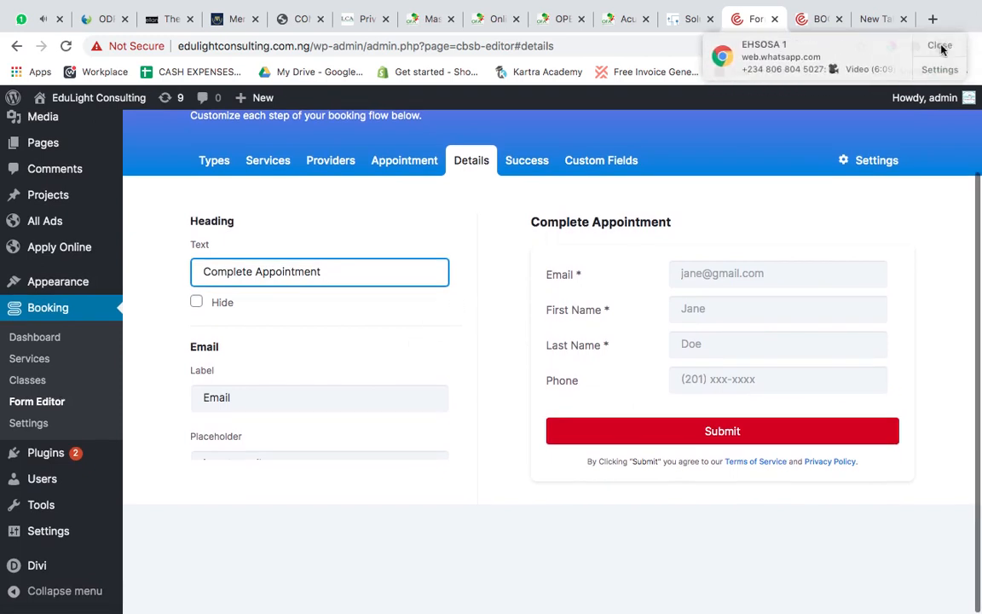
click(941, 48)
scroll(358, 370, down, 3)
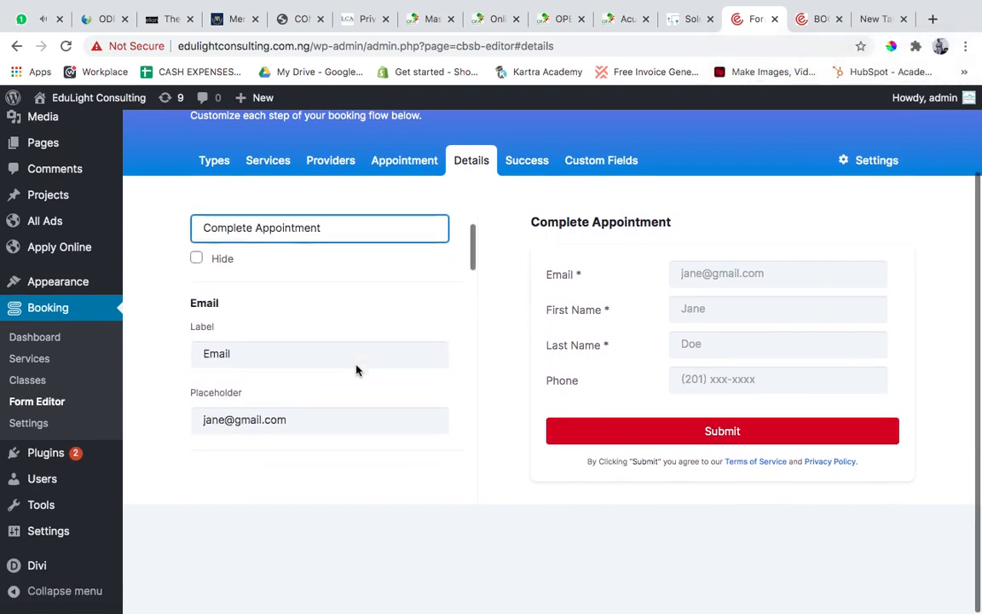
scroll(357, 370, down, 1)
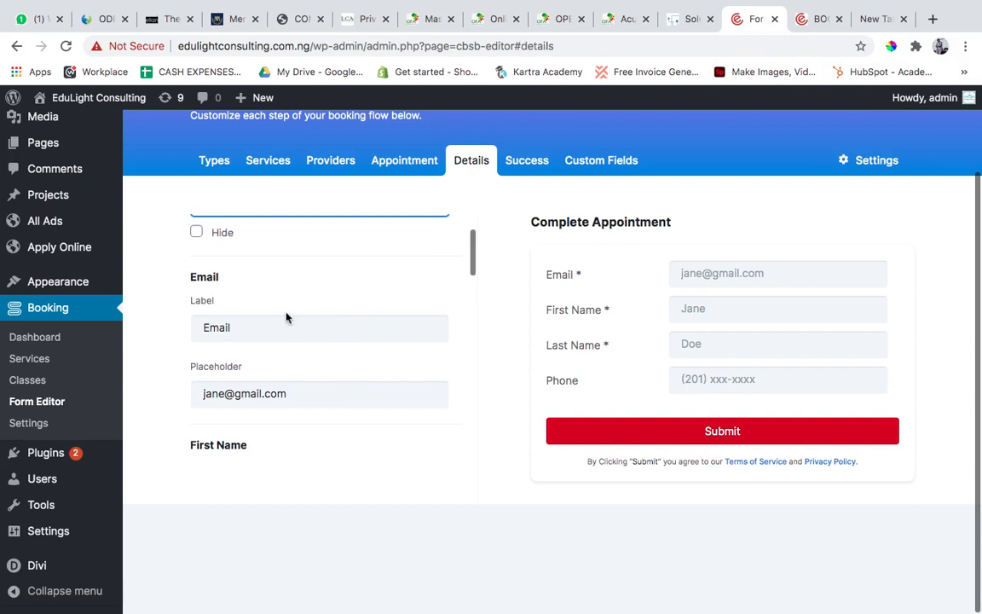
scroll(293, 327, down, 10)
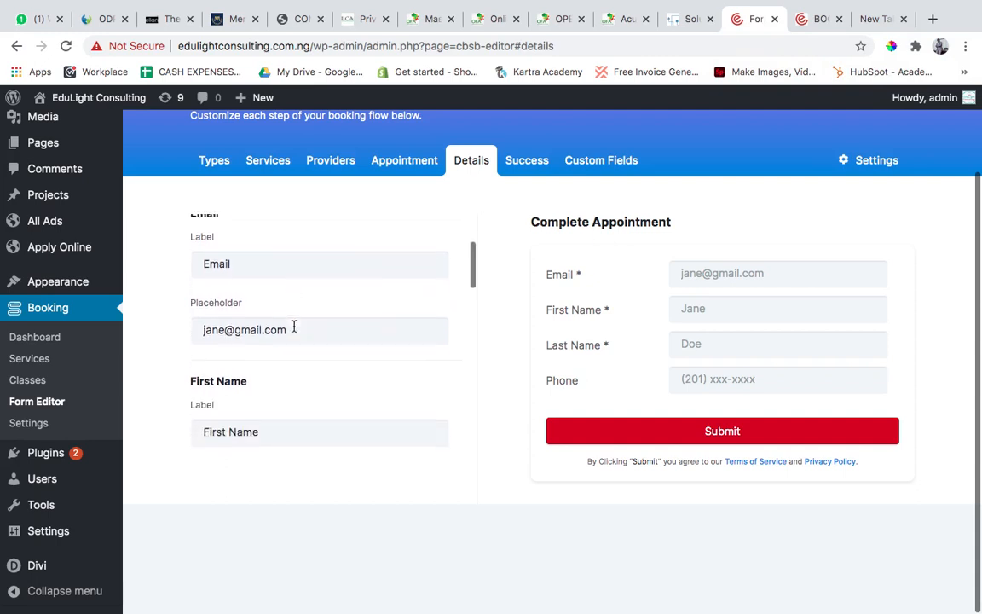
scroll(304, 384, down, 2)
scroll(303, 385, up, 2)
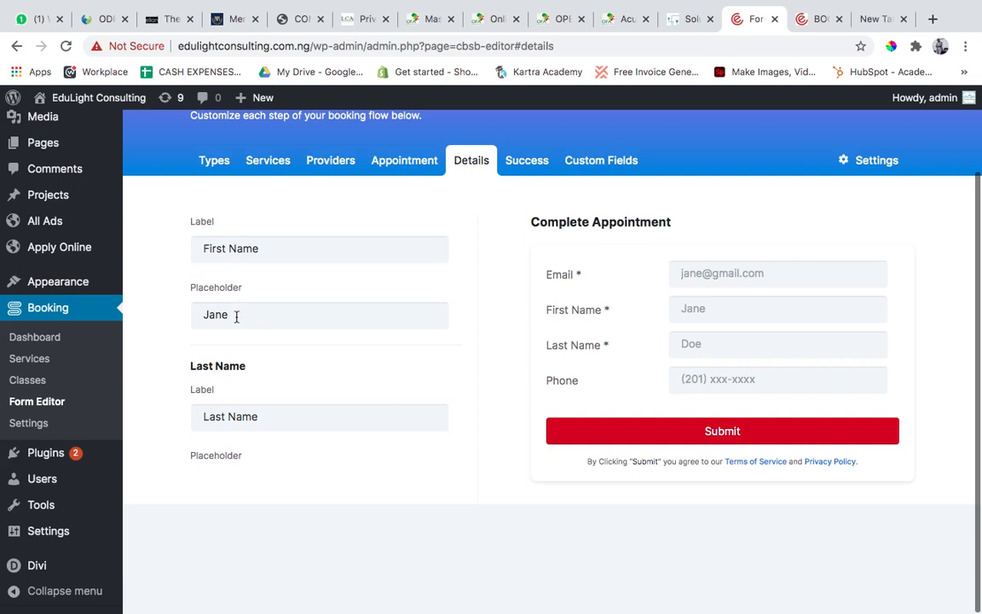
Clear the First Name field's placeholder in the Details settings and re-enter the same sample name.
click(707, 313)
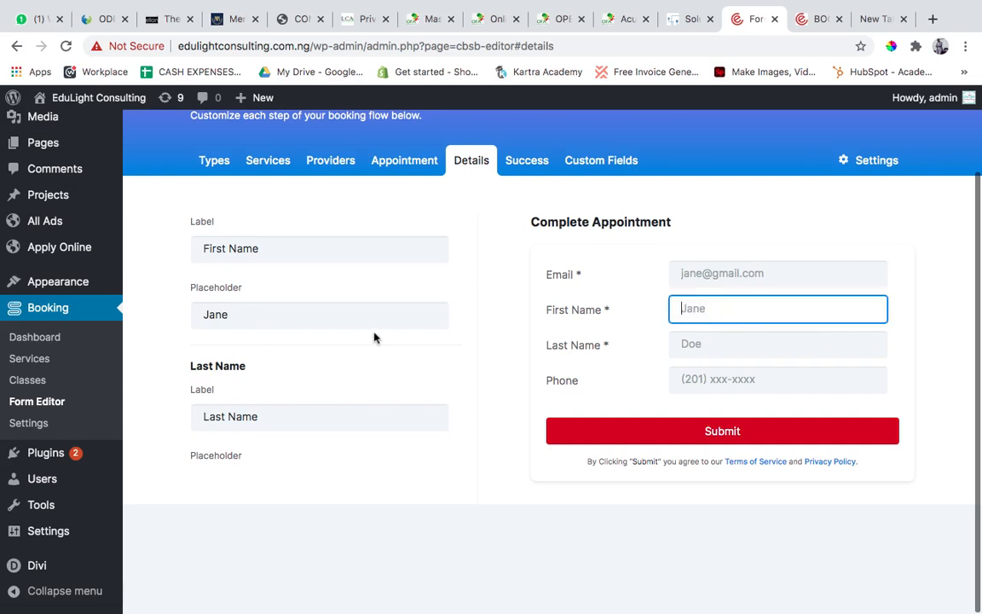
click(296, 307)
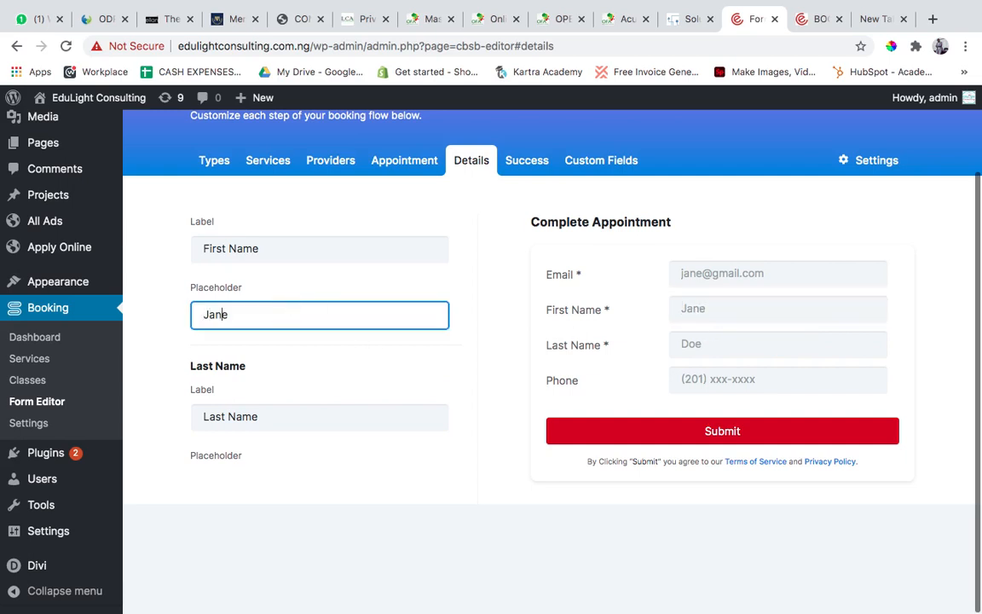
key(BackSpace)
key(BackSpace)
key(BackSpace)
text(Jane)
Turn the Details step's Add Payment Form option on and off again under E-Commerce.
scroll(365, 372, down, 5)
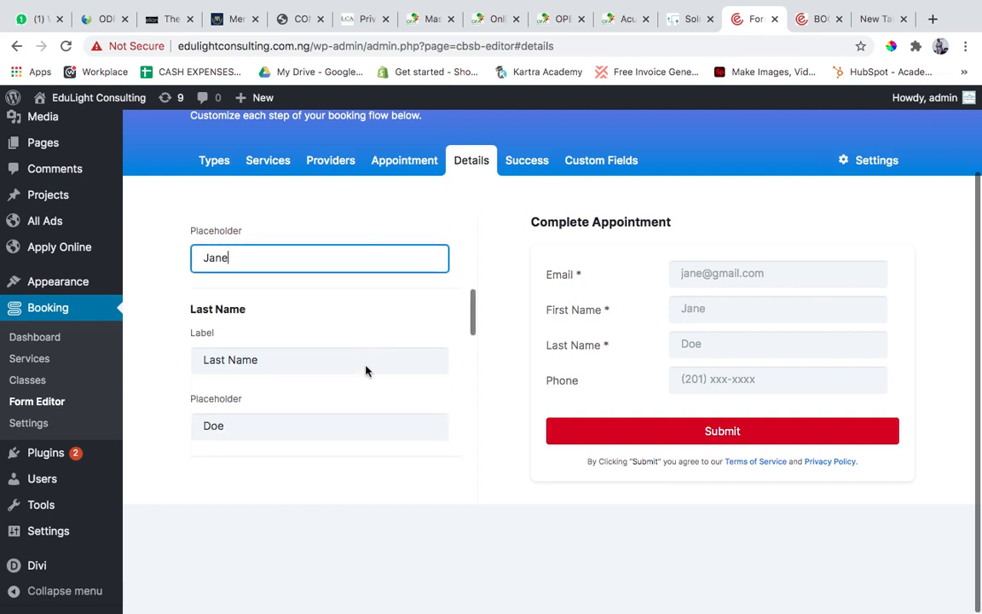
scroll(364, 371, down, 5)
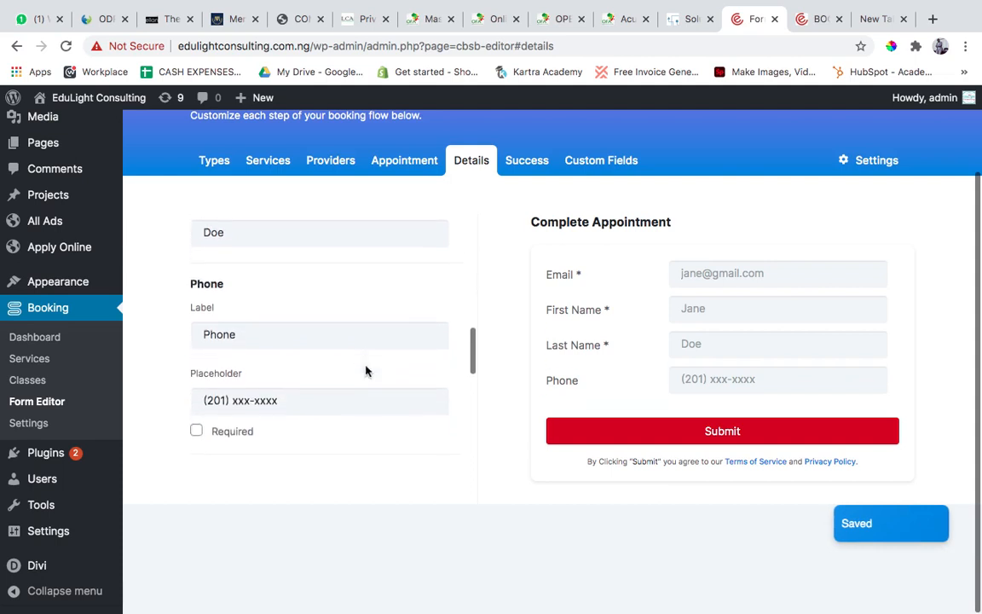
scroll(365, 371, down, 1)
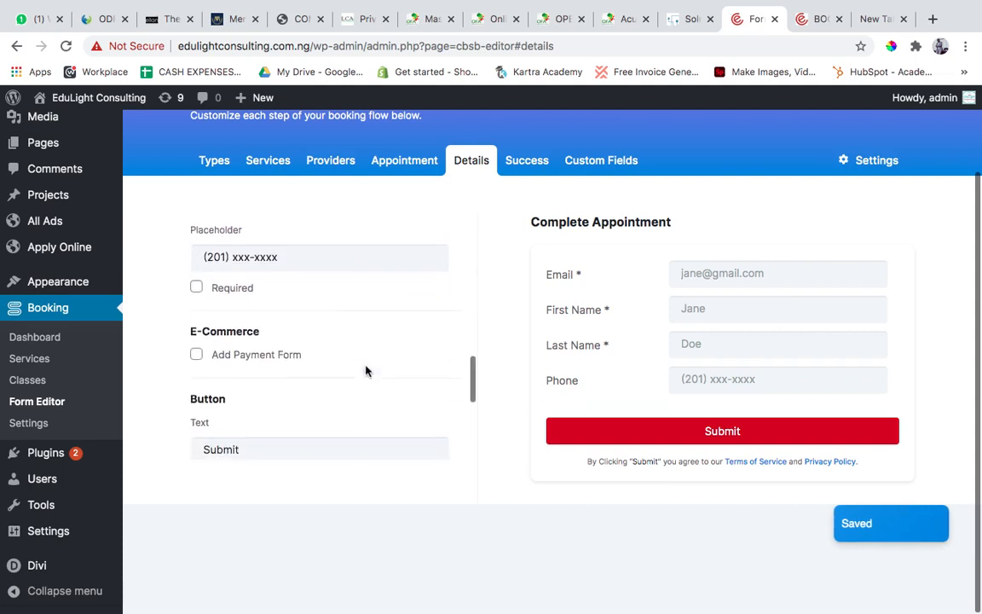
click(197, 344)
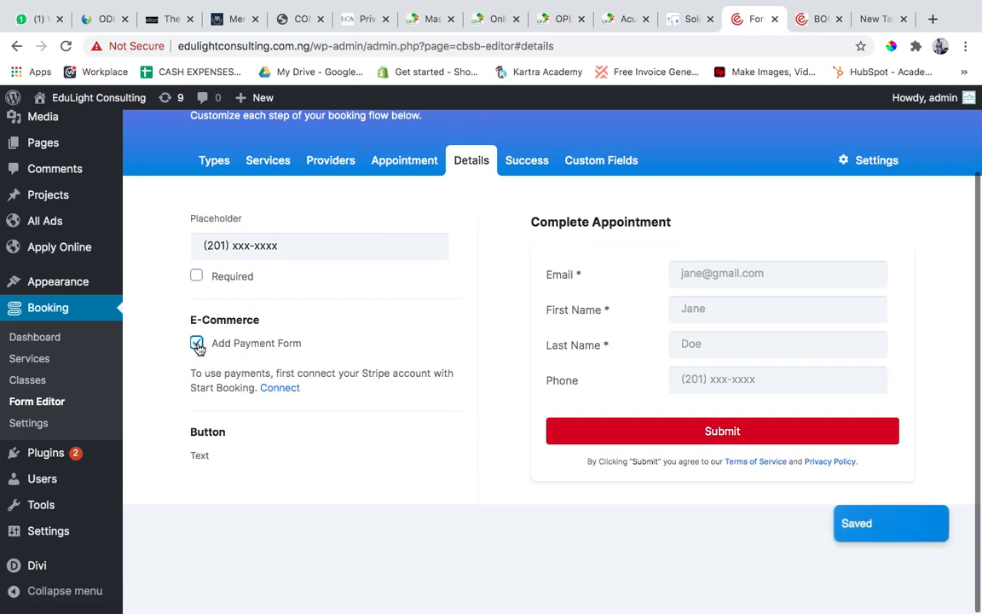
click(197, 344)
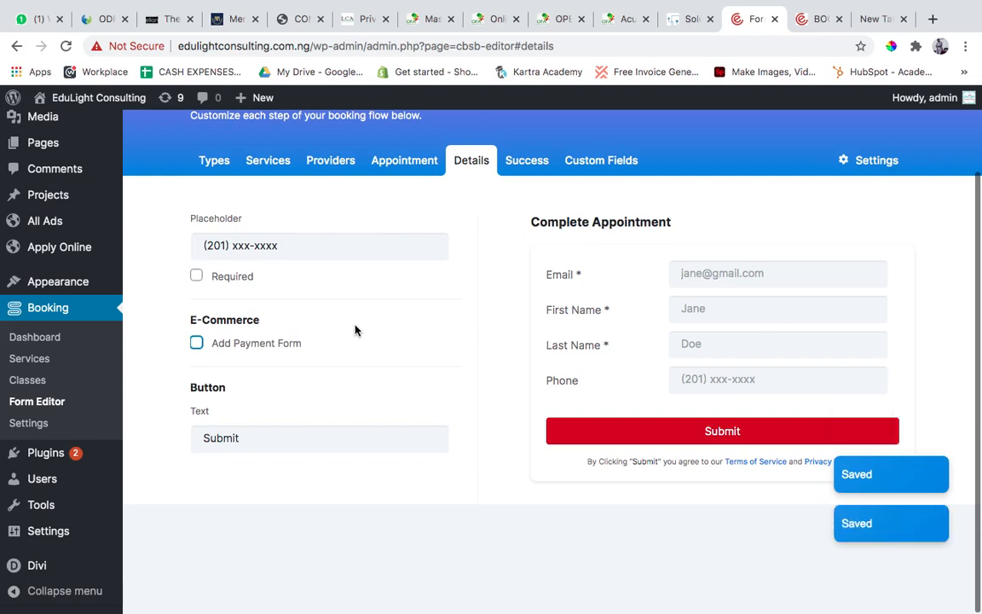
Examine the Details step's submit button text and the legal copy with its Terms of Service and Privacy Policy links.
scroll(355, 330, down, 3)
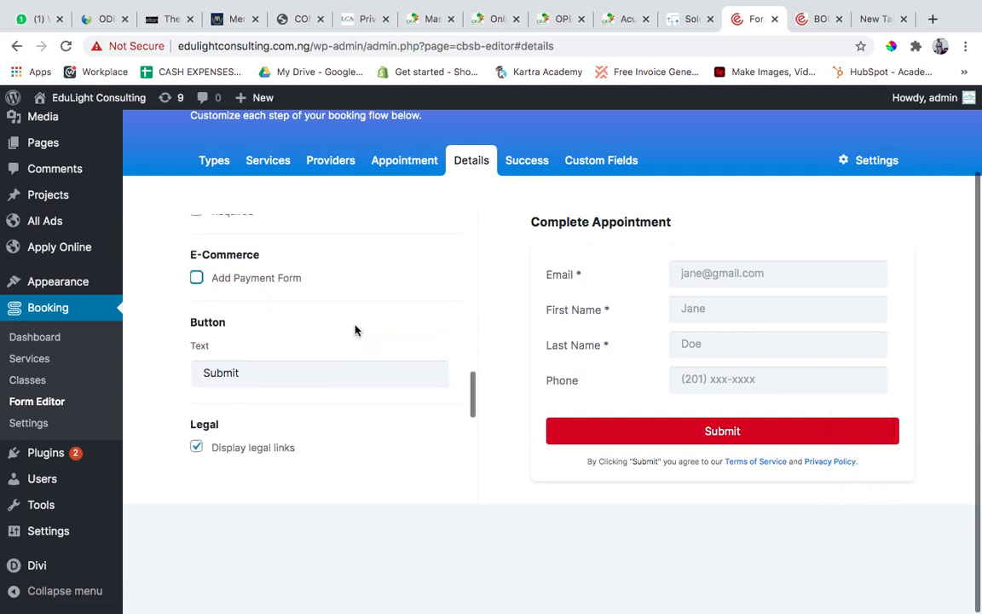
scroll(280, 376, down, 3)
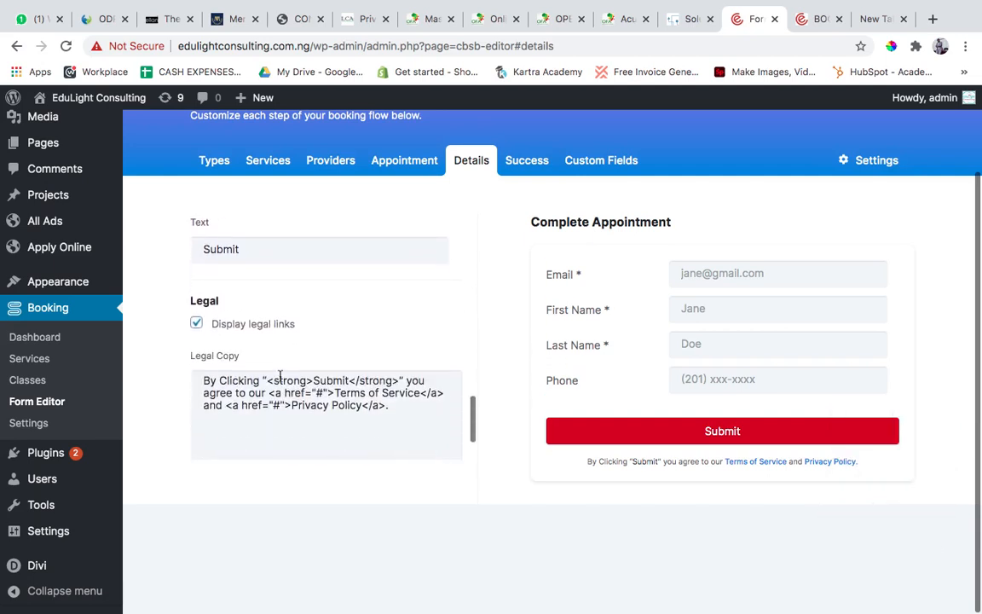
scroll(279, 375, down, 1)
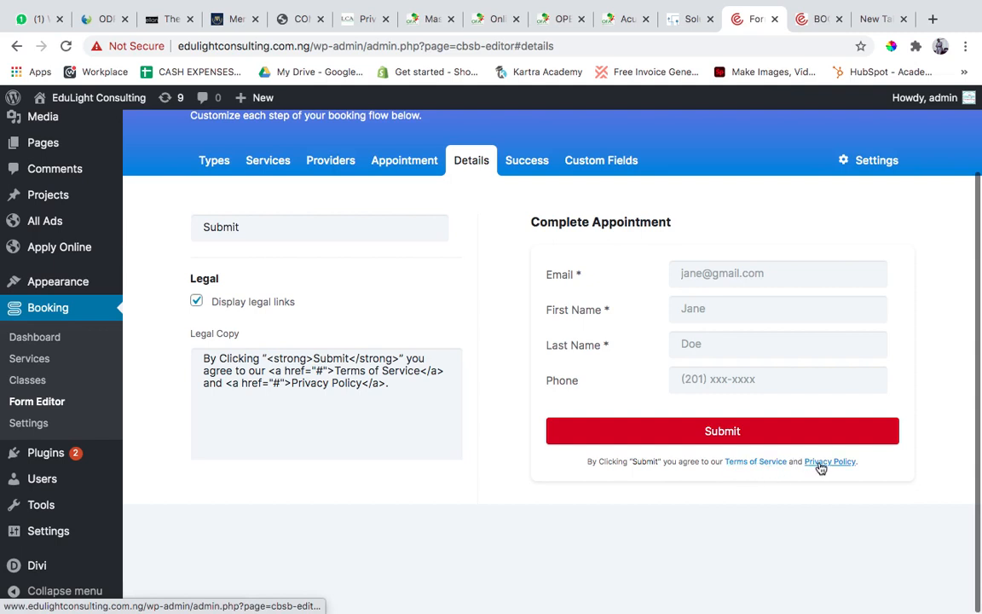
scroll(293, 385, up, 1)
scroll(324, 397, down, 2)
scroll(325, 398, up, 2)
scroll(325, 397, down, 1)
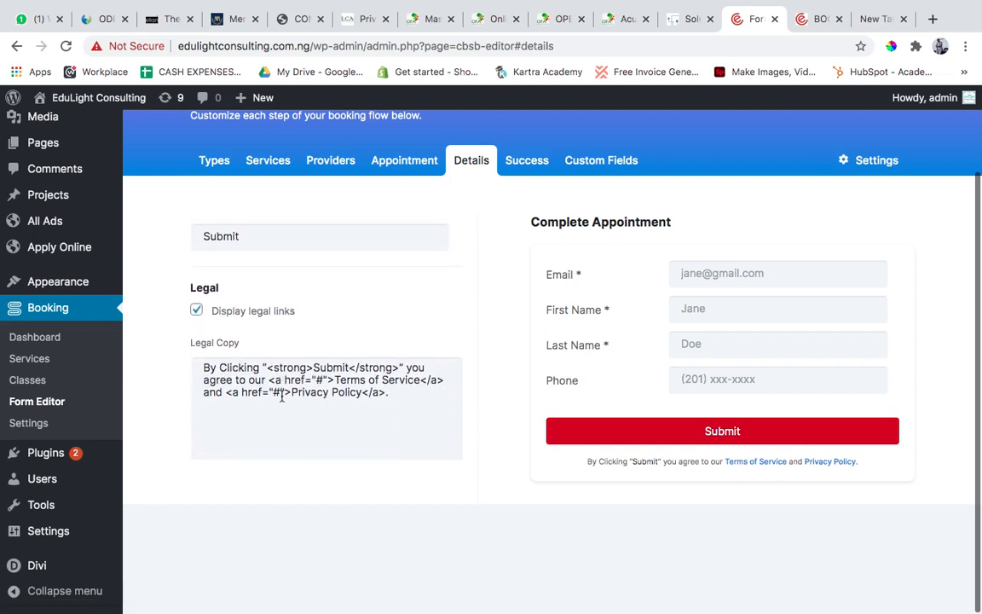
drag(205, 368, 412, 398)
click(416, 422)
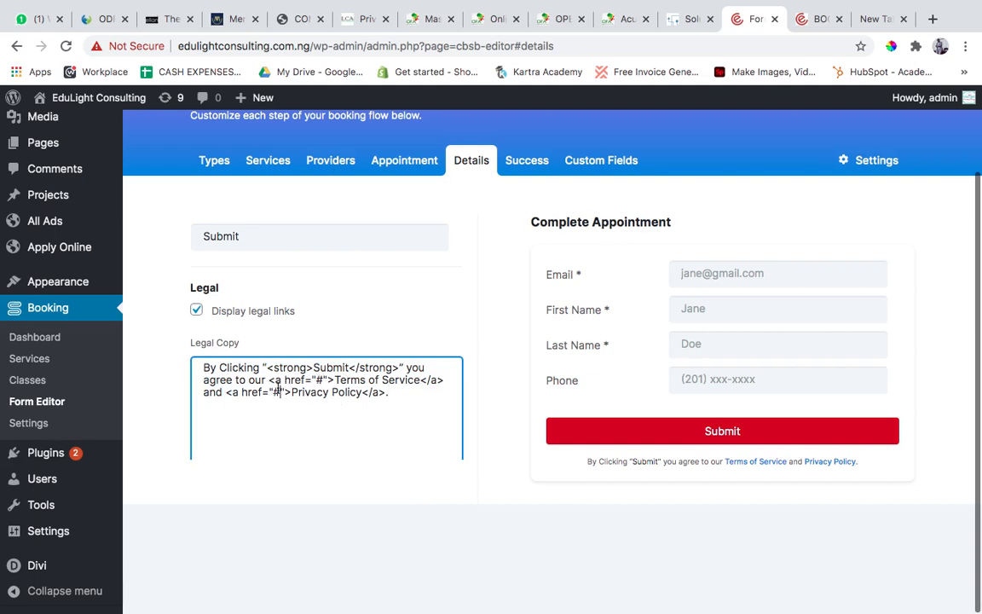
scroll(414, 437, down, 2)
scroll(414, 436, up, 5)
scroll(473, 379, up, 10)
scroll(473, 393, up, 2)
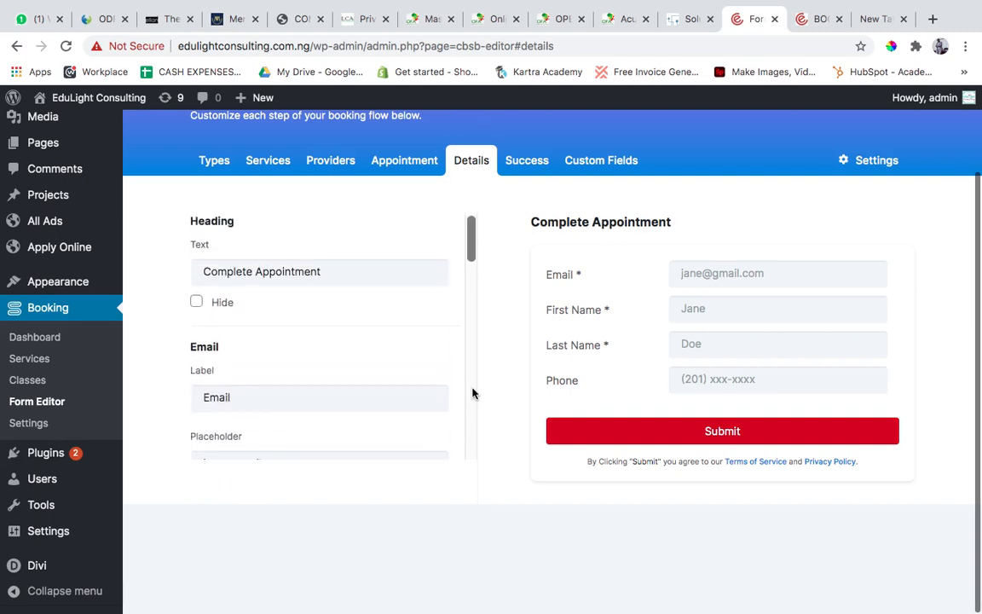
Open the booking form's Success step and examine its confirmation heading, paragraph, confetti and button settings.
click(526, 162)
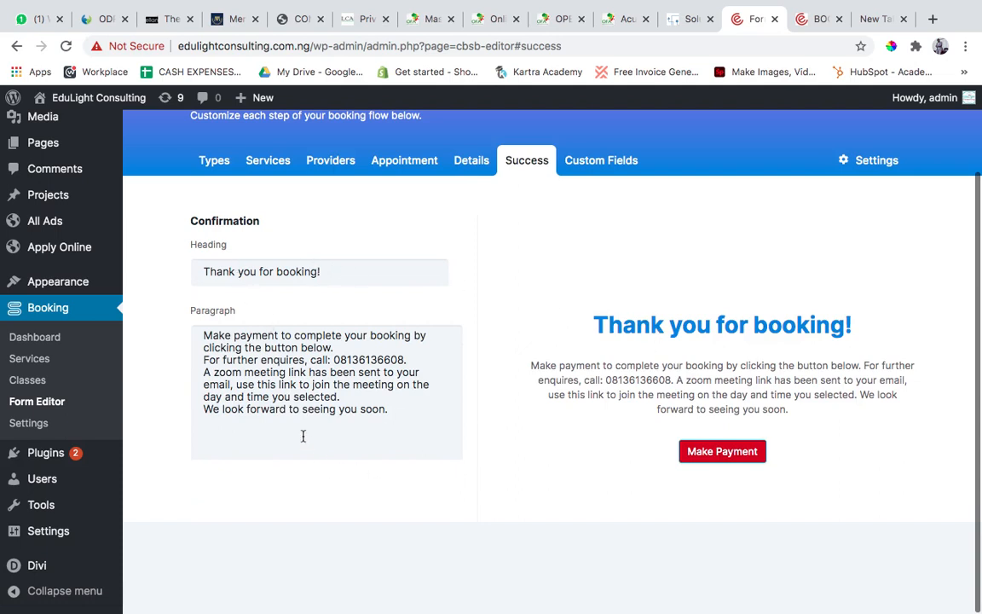
drag(391, 406, 265, 379)
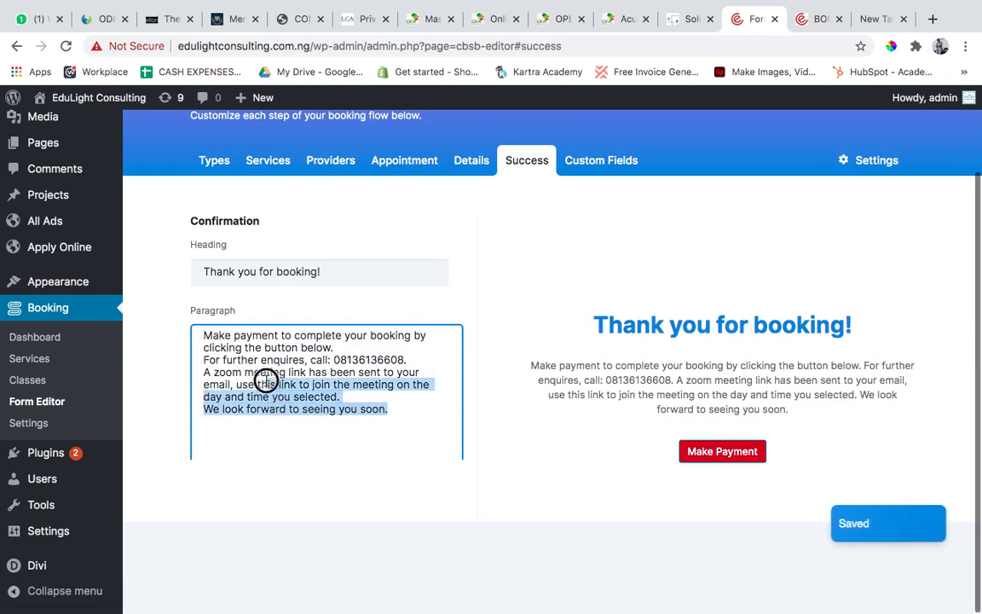
scroll(266, 381, down, 1)
scroll(266, 381, down, 5)
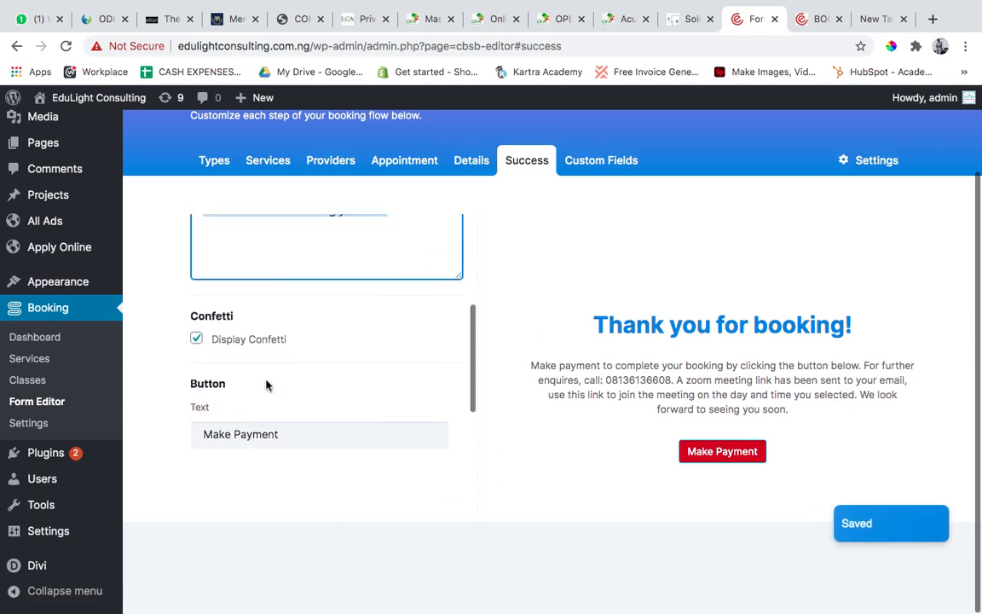
scroll(266, 384, up, 1)
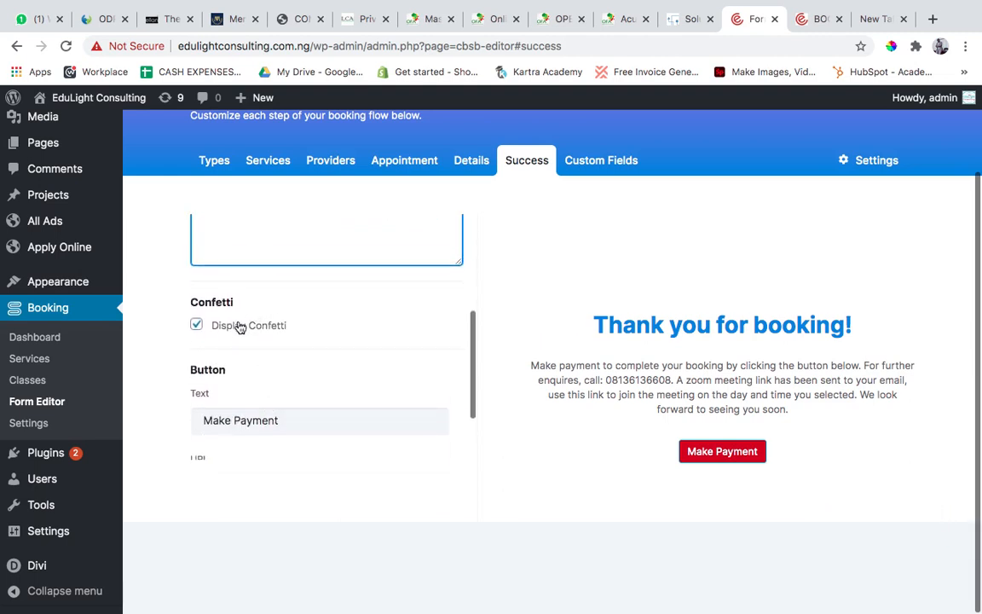
scroll(353, 334, down, 3)
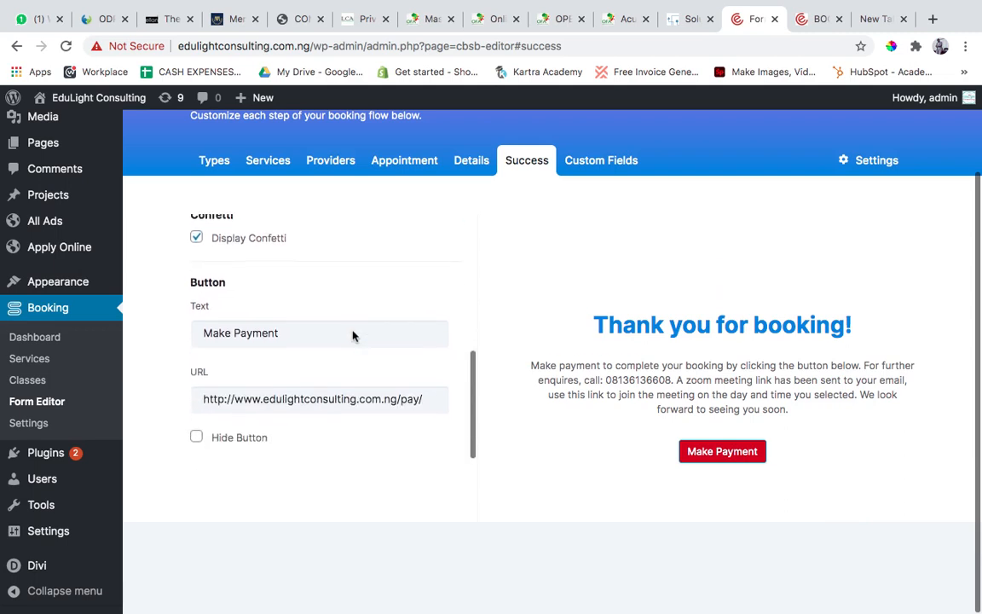
Set the Success step's button text to "Return to Home".
click(299, 333)
drag(265, 334, 270, 333)
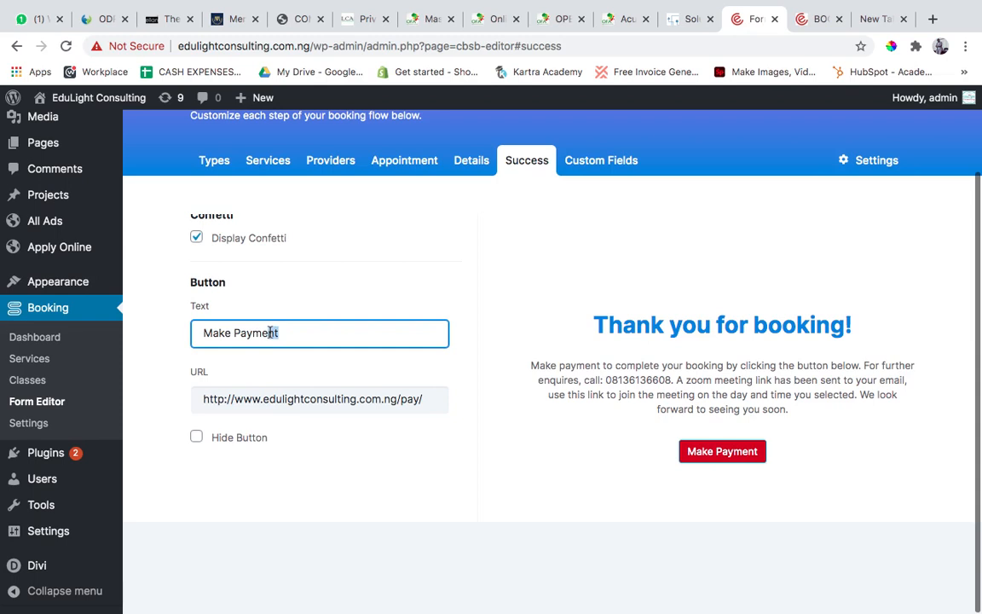
key(BackSpace)
key(BackSpace)
key(BackSpace)
key(BackSpace)
key(BackSpace)
key(BackSpace)
key(BackSpace)
key(BackSpace)
key(BackSpace)
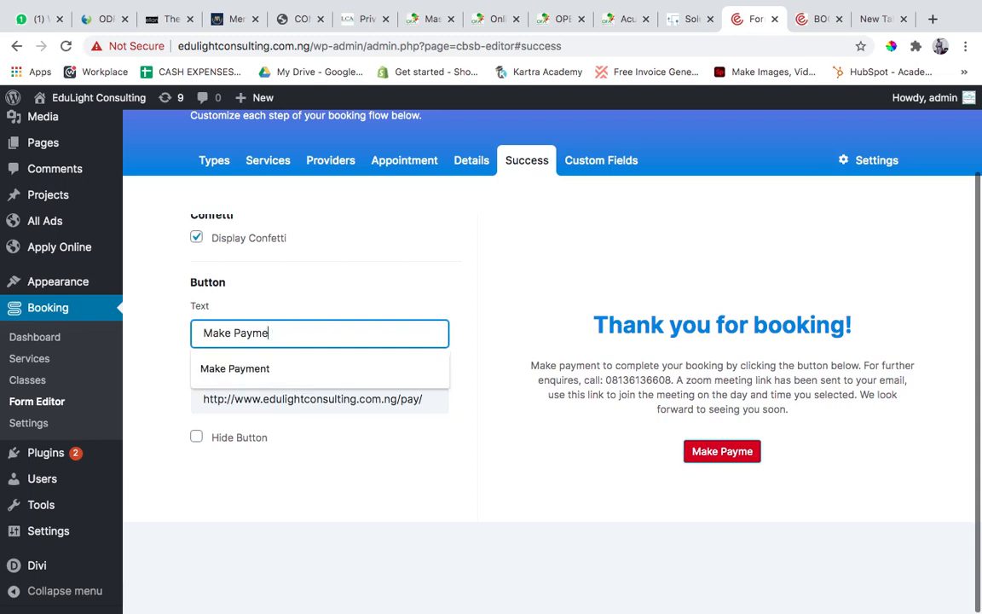
key(BackSpace)
key(BackSpace)
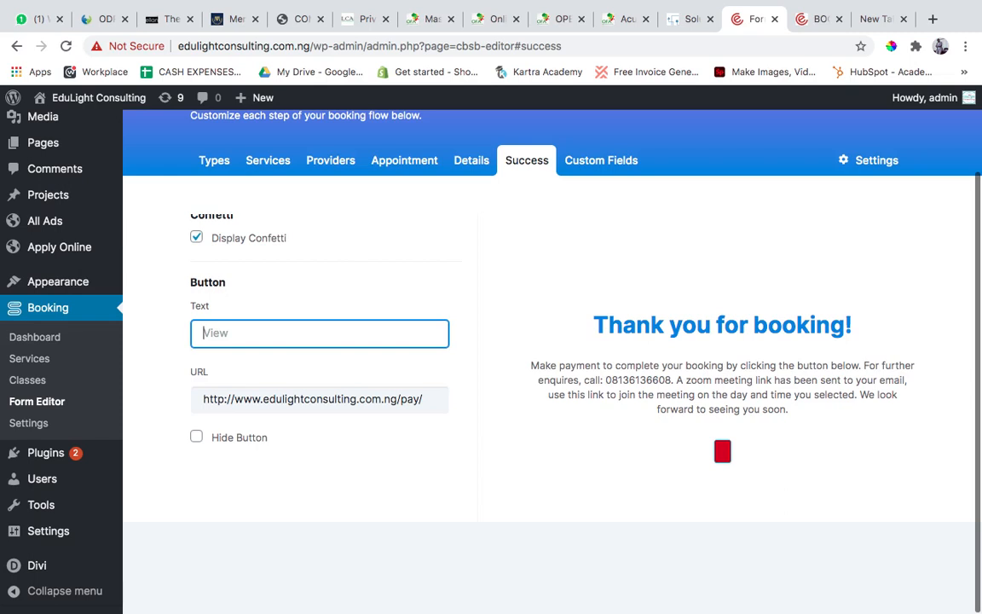
text(Return to)
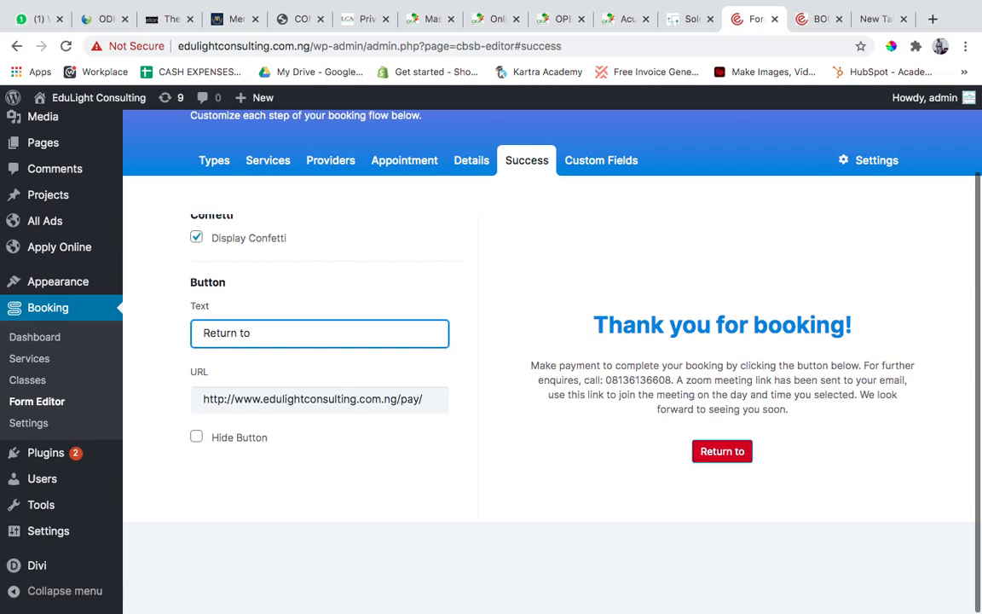
text( Home)
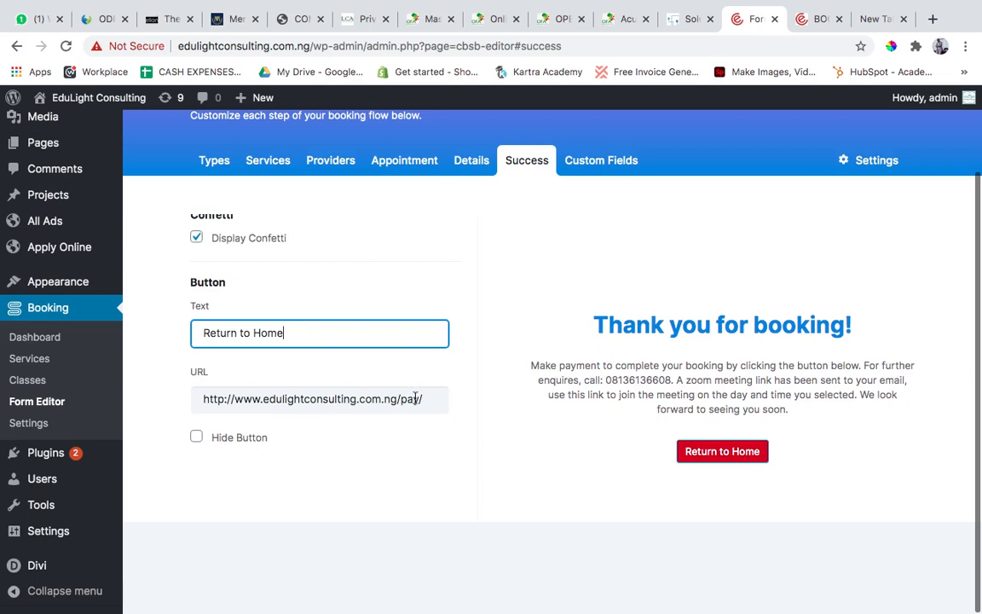
drag(432, 401, 398, 400)
key(BackSpace)
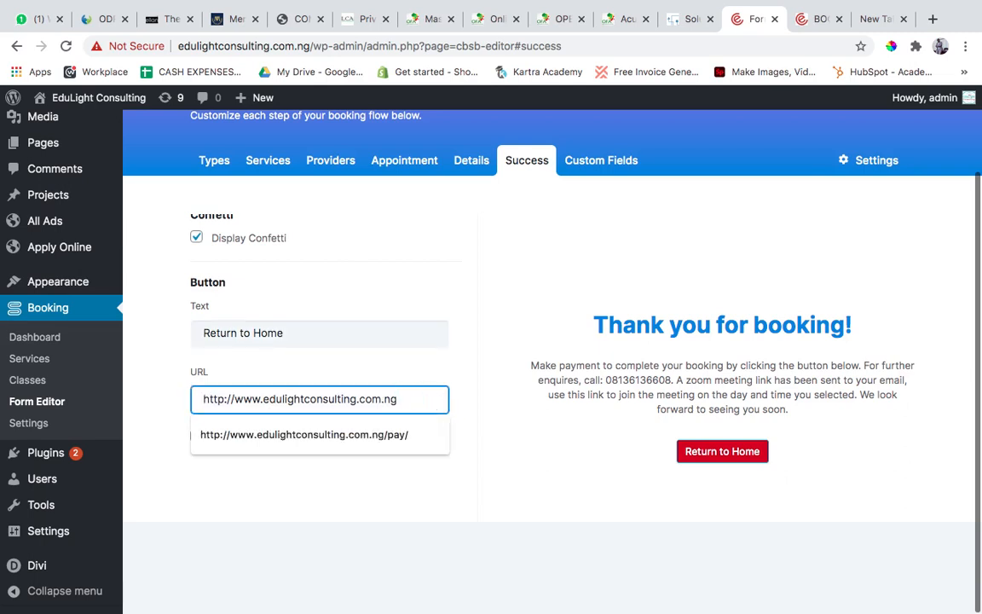
click(341, 498)
Hide the Success step's button, review the confirmation content without it, and show the button again.
click(197, 437)
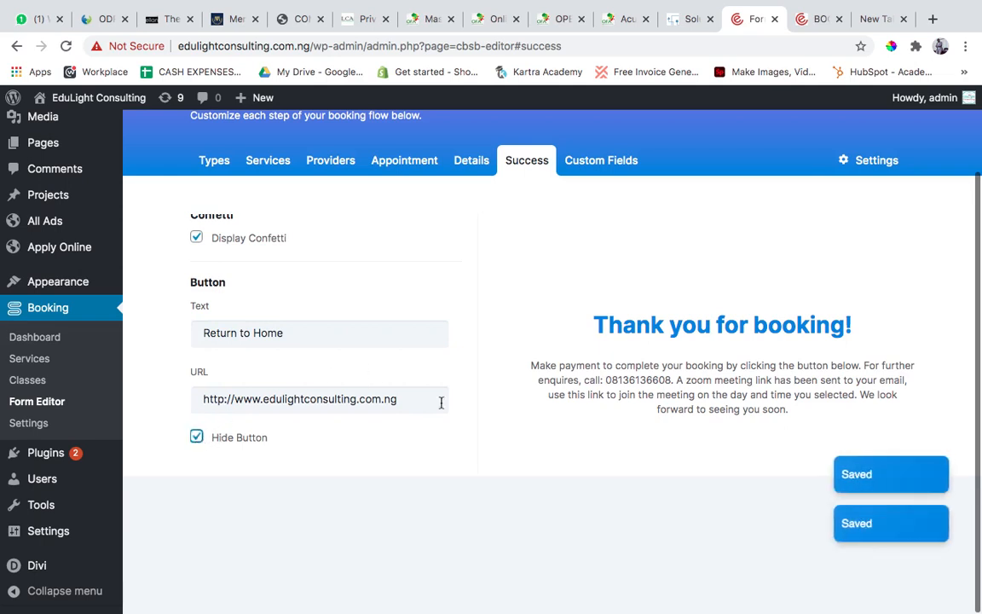
scroll(385, 411, up, 6)
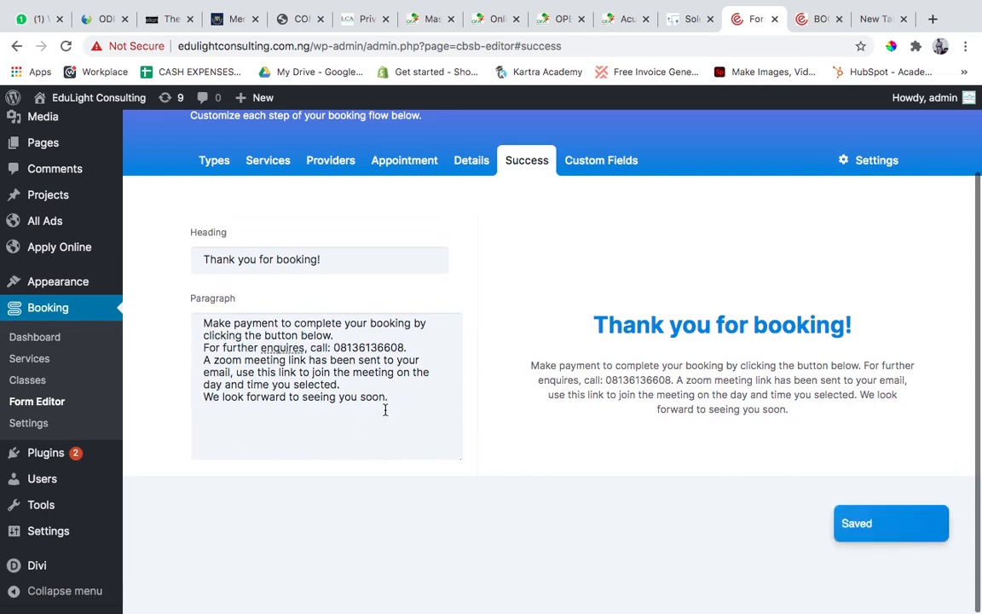
scroll(384, 410, down, 5)
scroll(384, 410, down, 2)
click(197, 436)
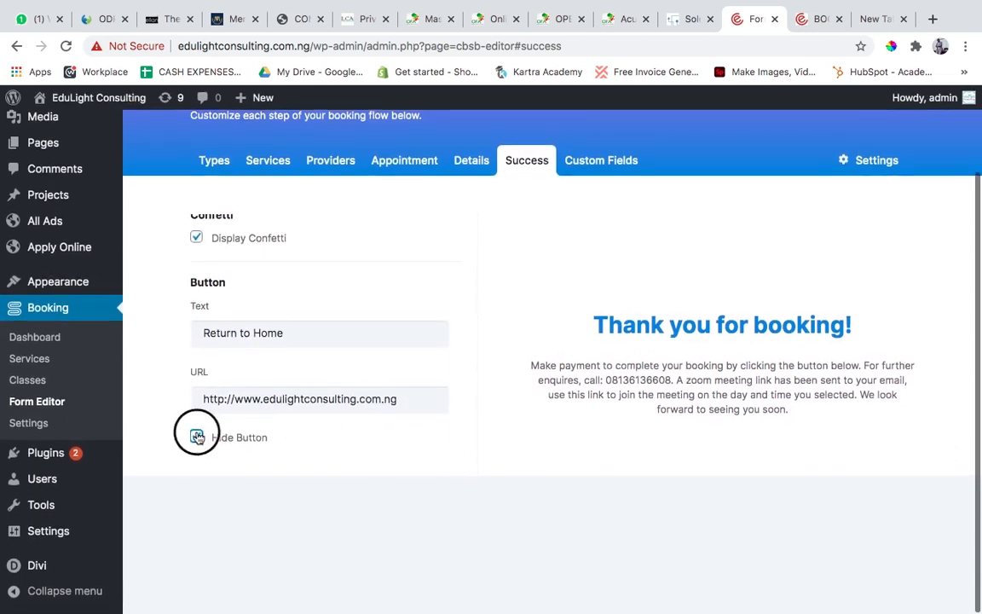
click(410, 401)
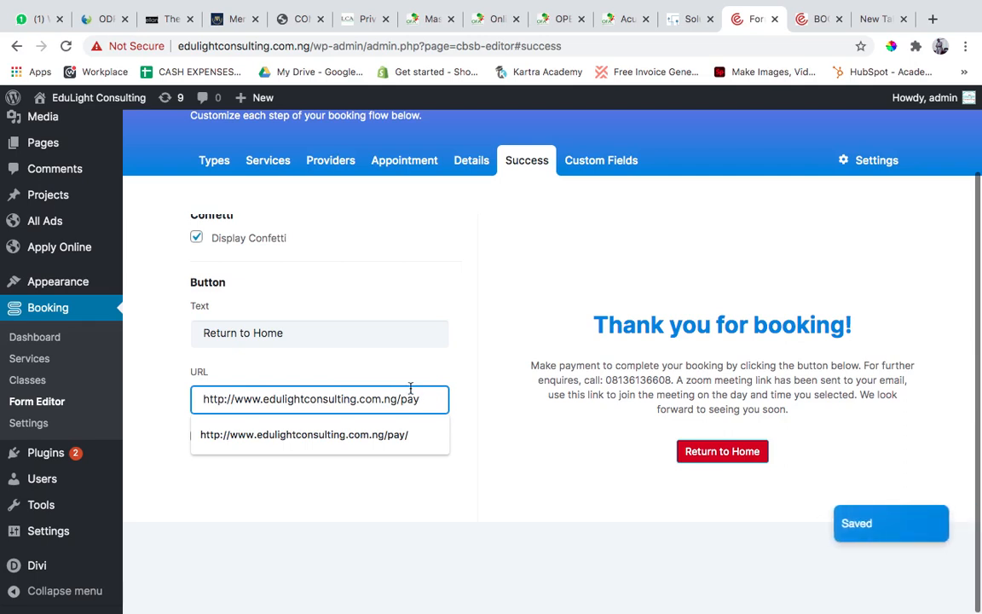
click(502, 346)
Set the Success step's button text to "Make Payment".
triple_click(318, 339)
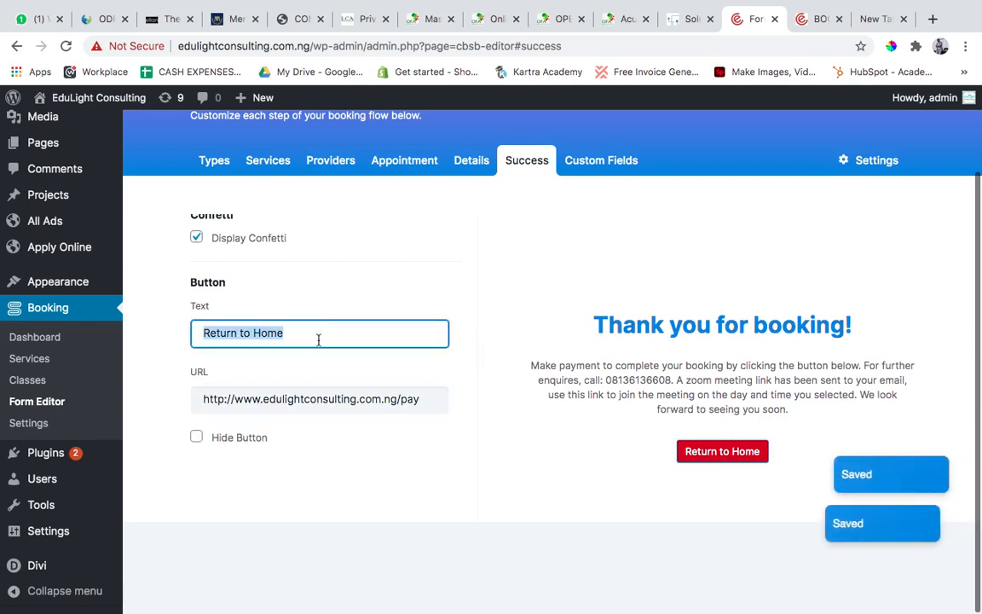
text(Make Da)
key(BackSpace)
key(BackSpace)
text(Pa)
text(yment)
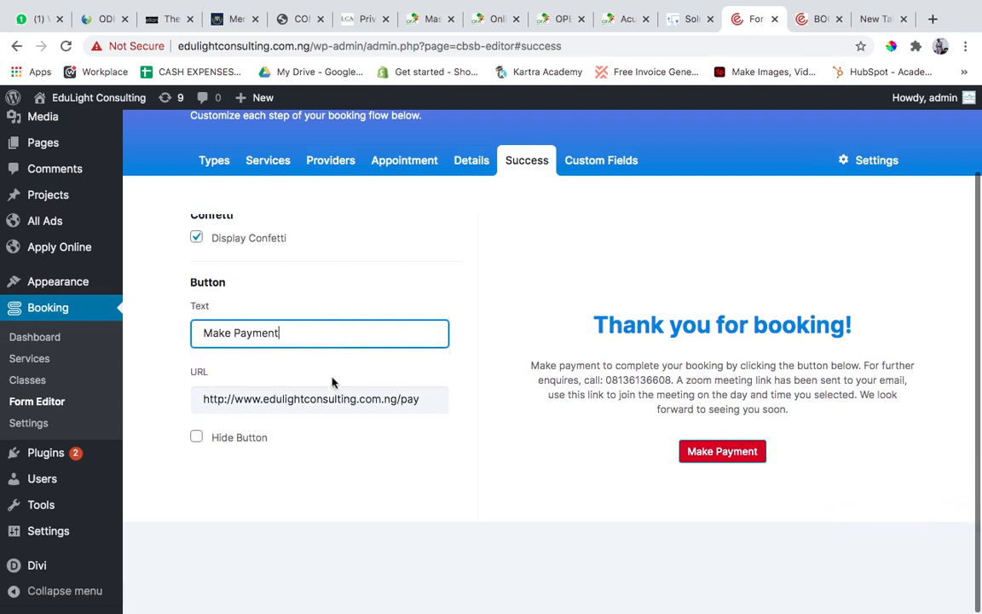
click(441, 515)
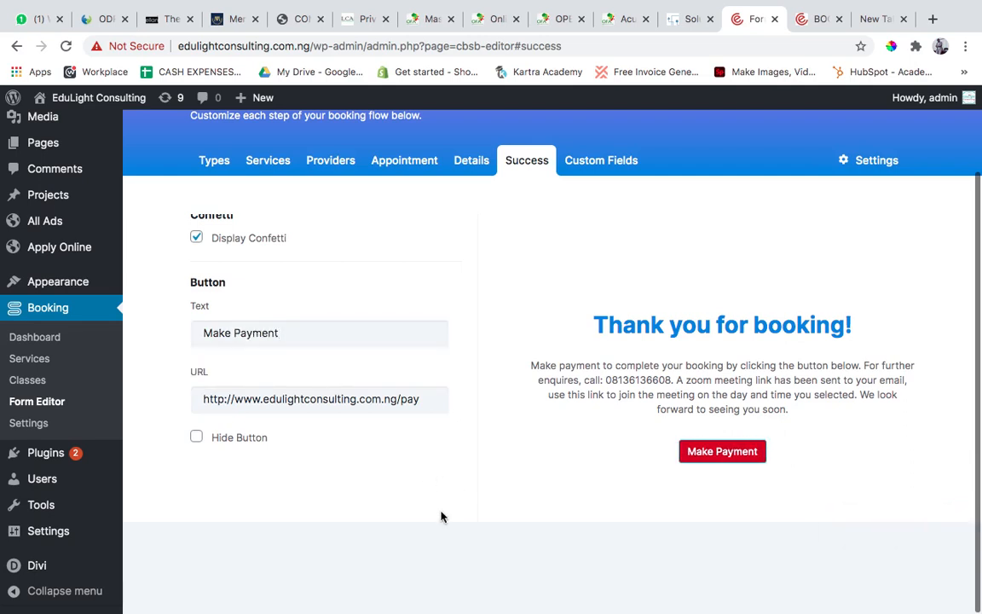
Hide the button on the Success step.
scroll(441, 515, up, 2)
scroll(441, 515, down, 2)
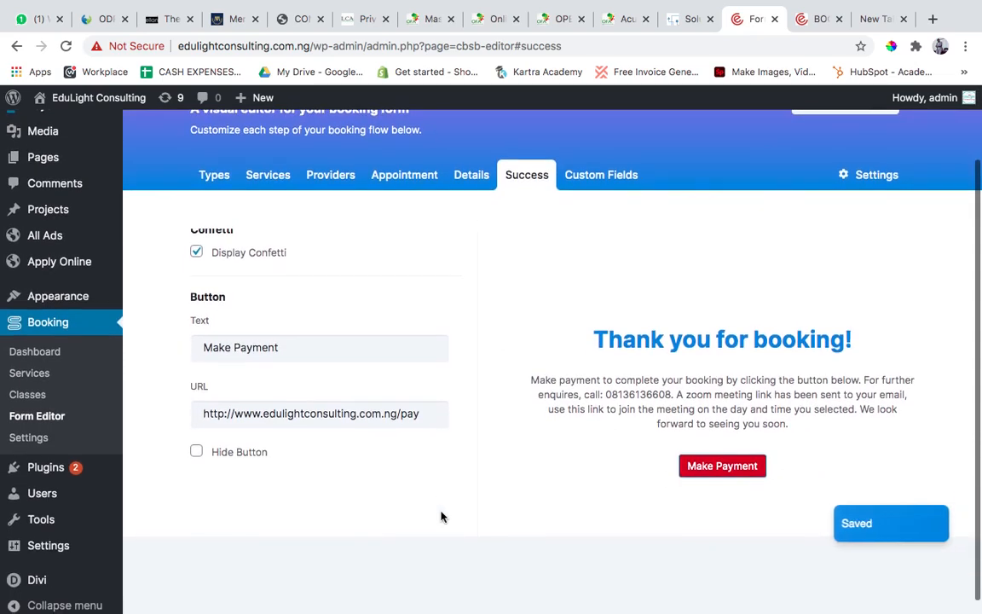
click(195, 454)
Replace the Success step's entire paragraph with "We look forward to seen you".
scroll(381, 351, up, 5)
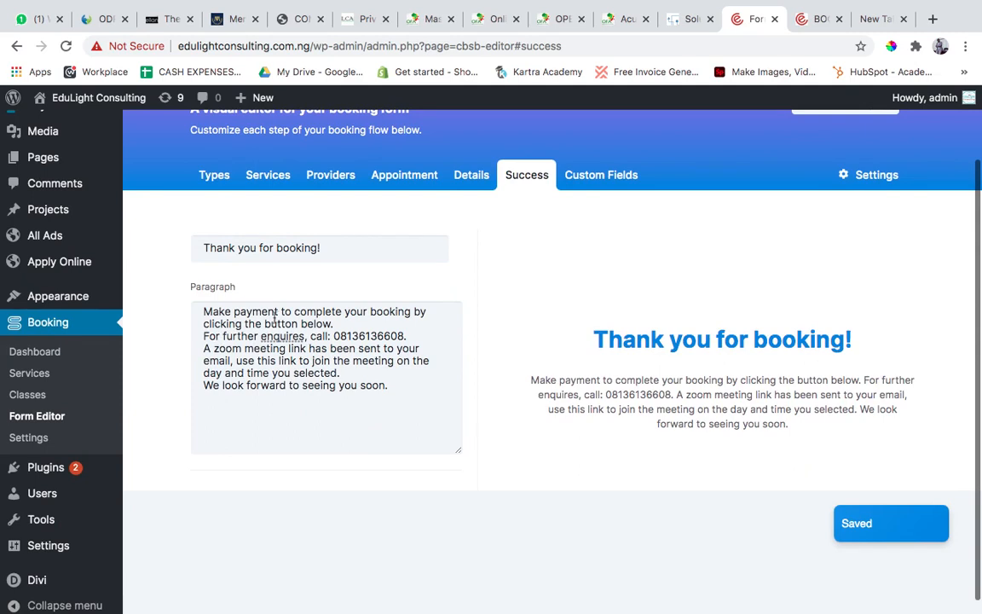
drag(399, 380, 201, 313)
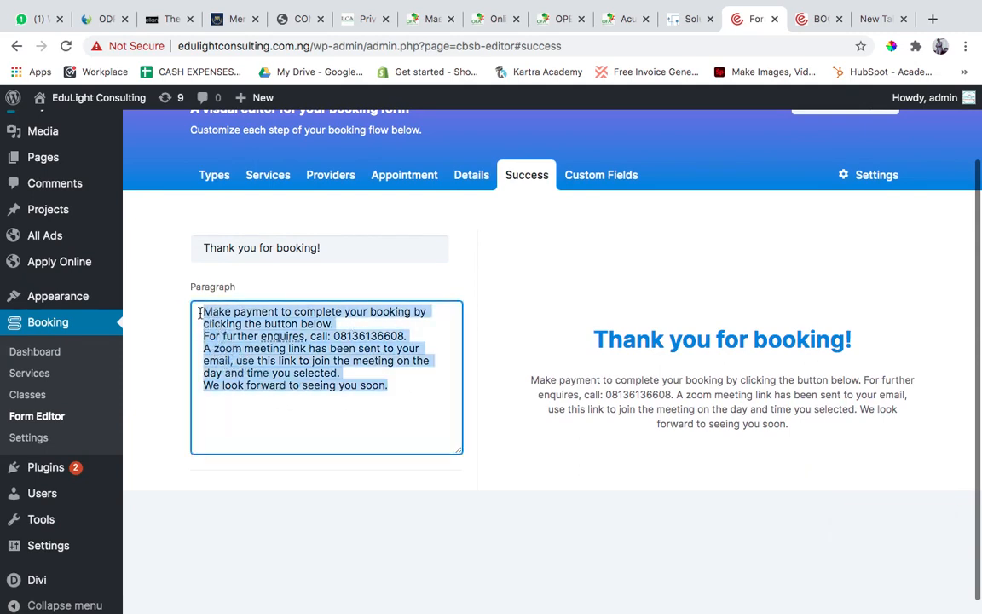
text(Your)
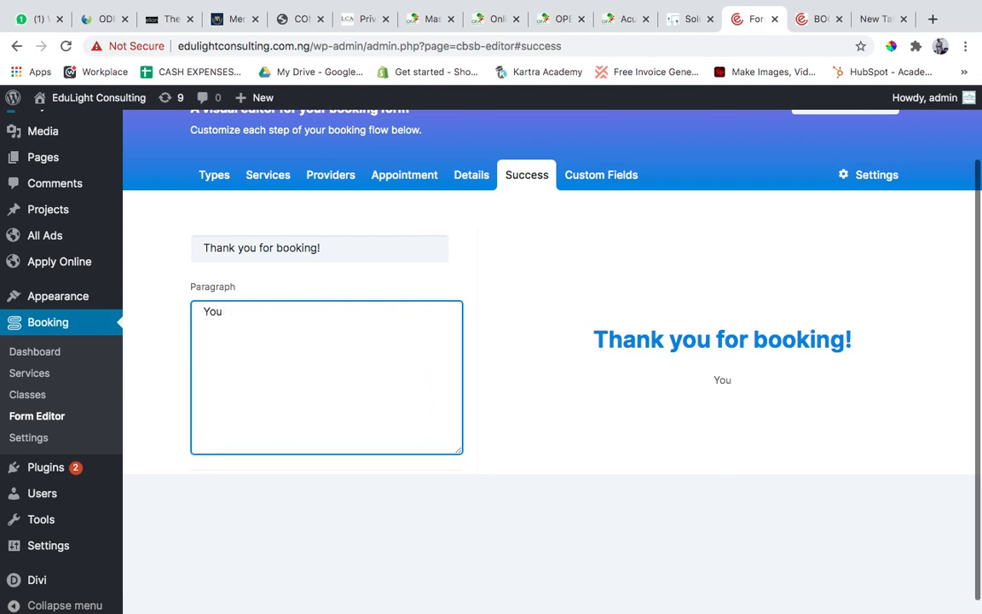
key(BackSpace)
key(BackSpace)
key(BackSpace)
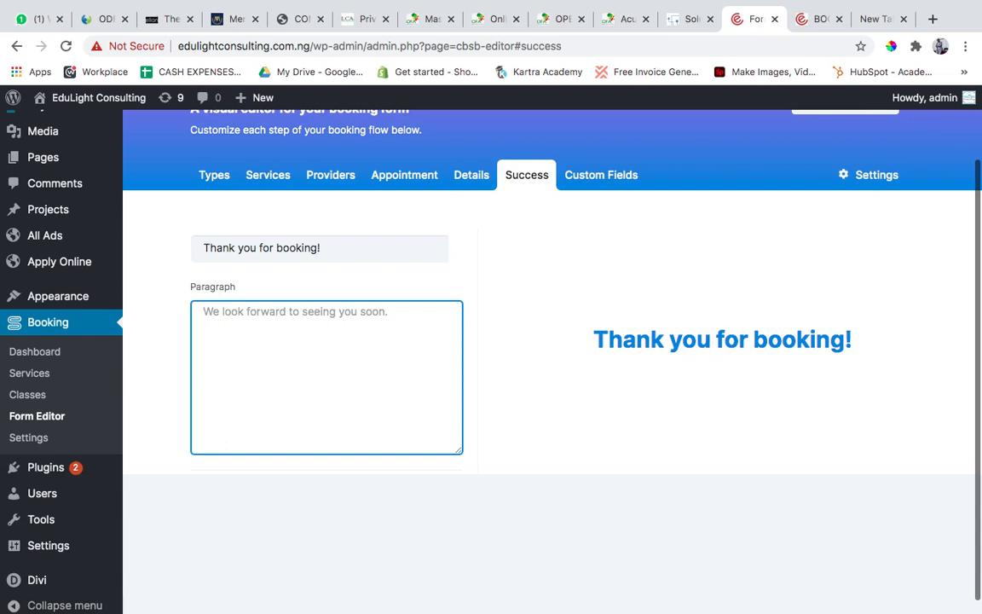
text(We lo)
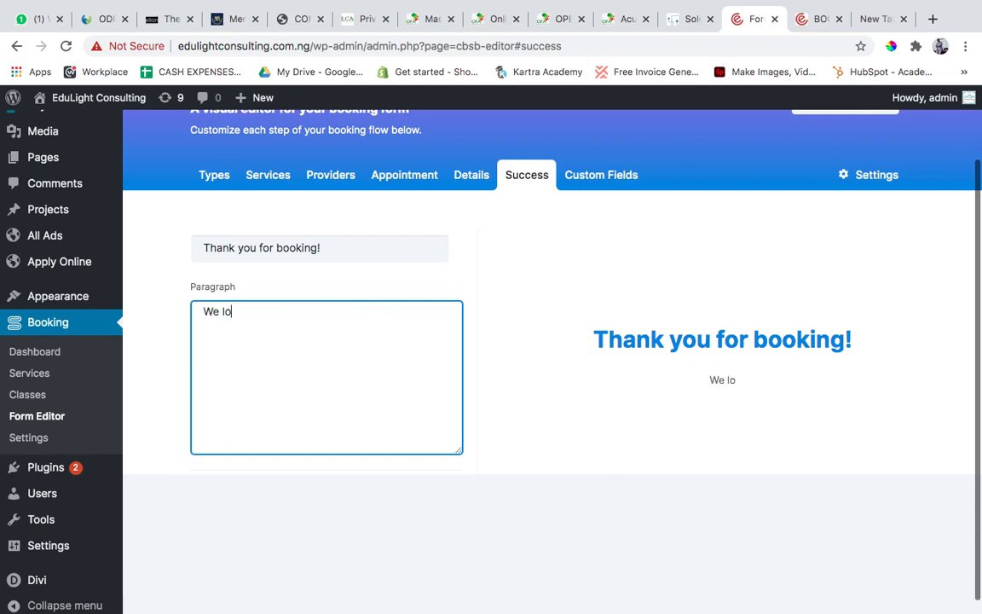
text(ok forwar)
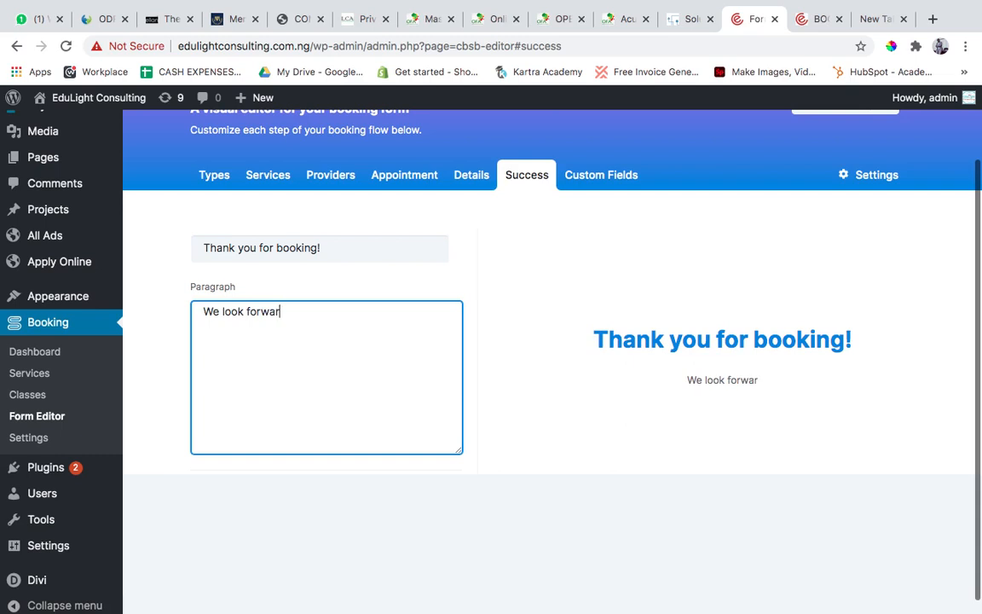
text(d to )
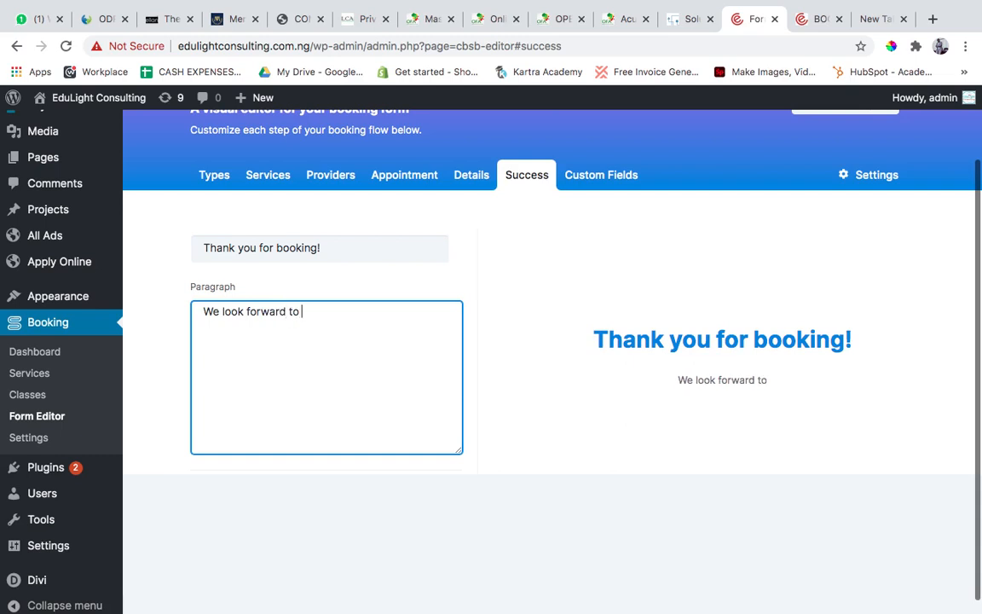
text(seen you)
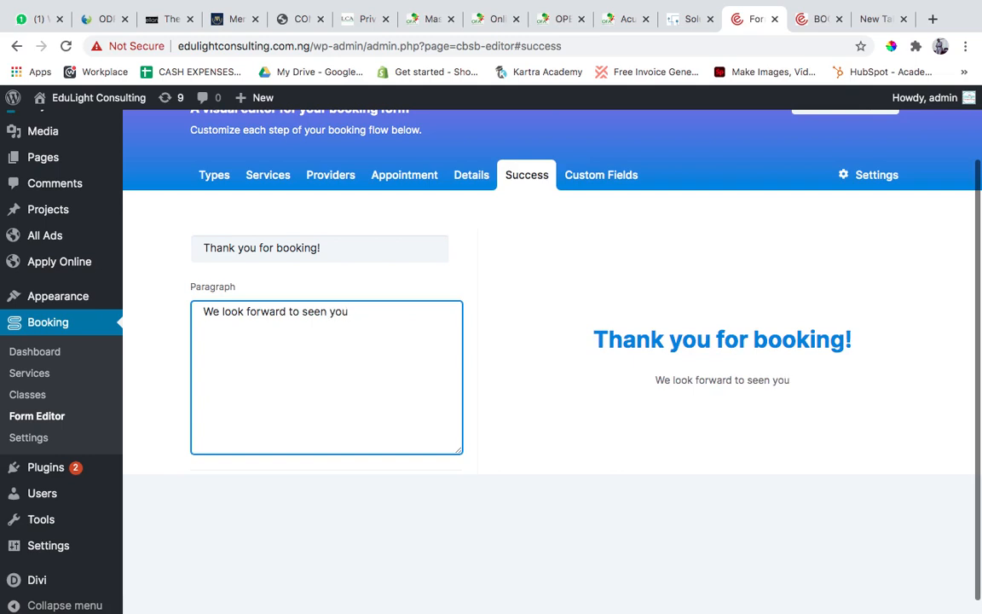
text(. Check y)
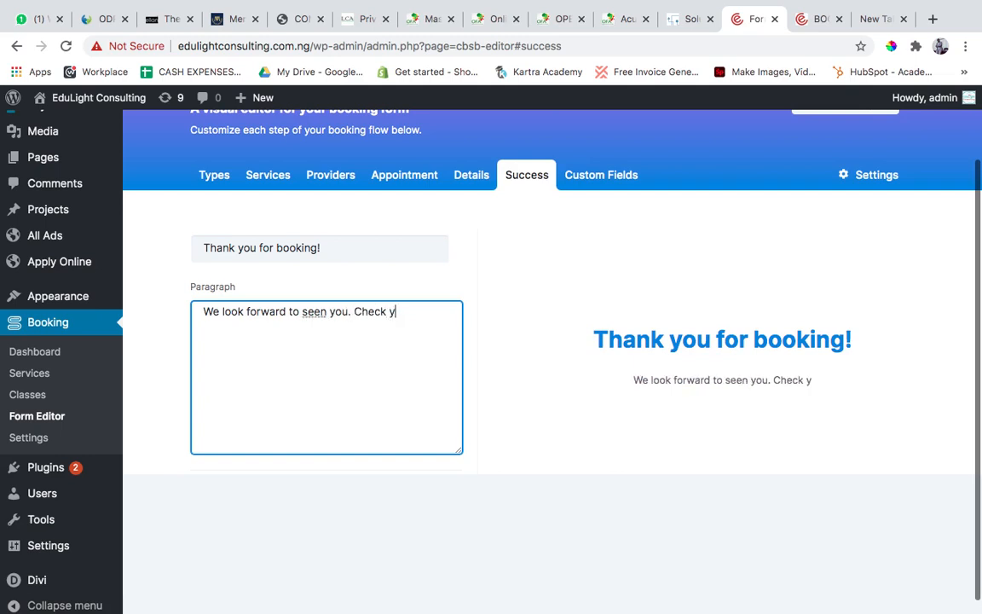
End the Success paragraph's first sentence with a period and add "Check your email for the Zoom meeting link.".
text(our email fo)
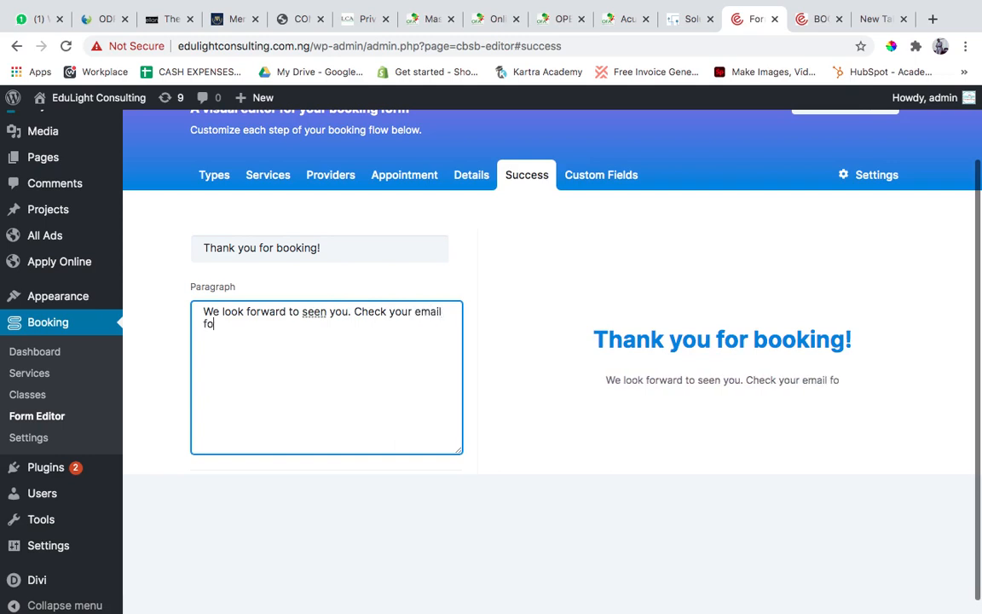
text(r the )
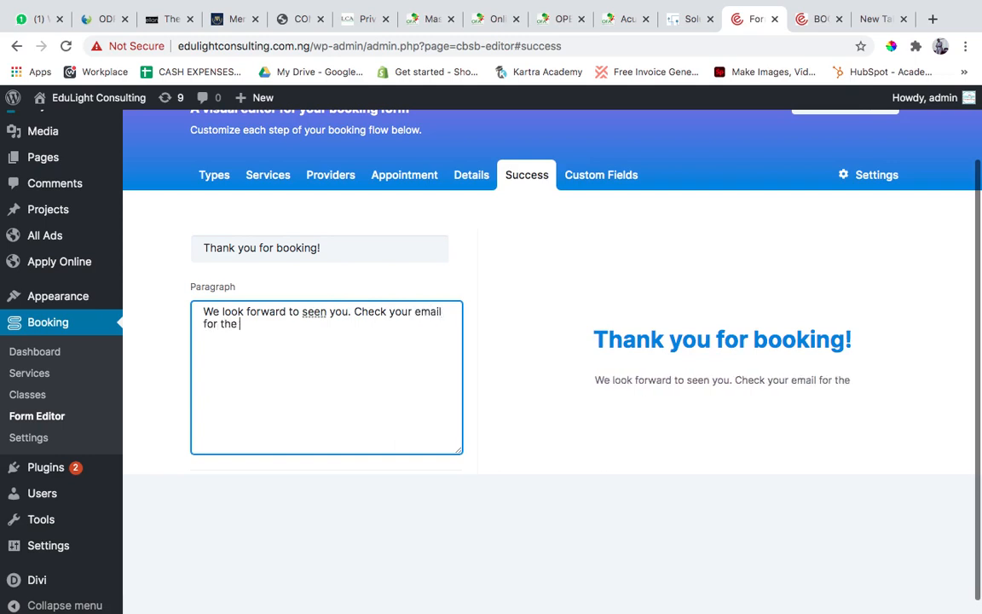
text(Zoom meeti)
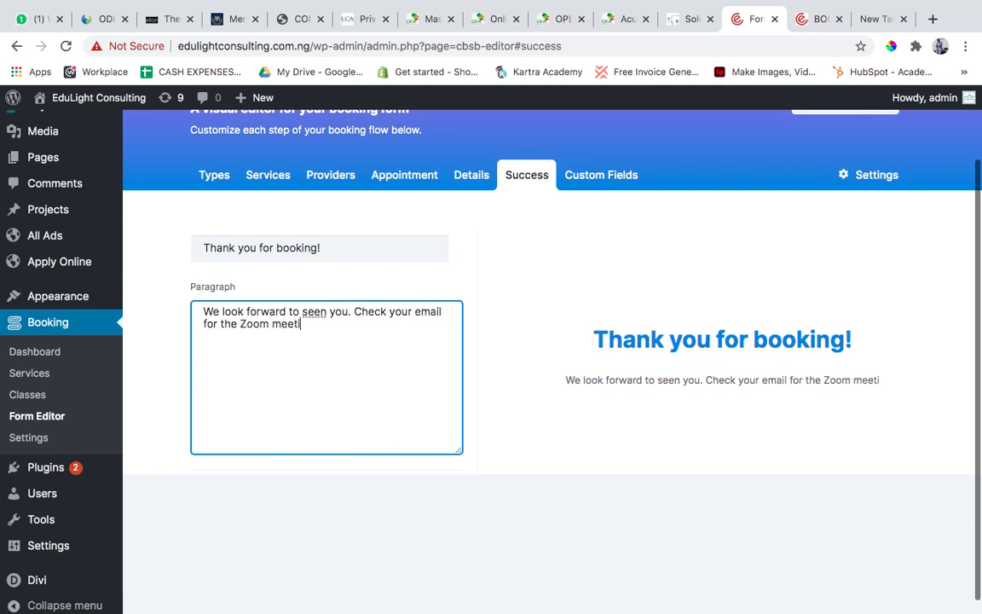
text(ng link. )
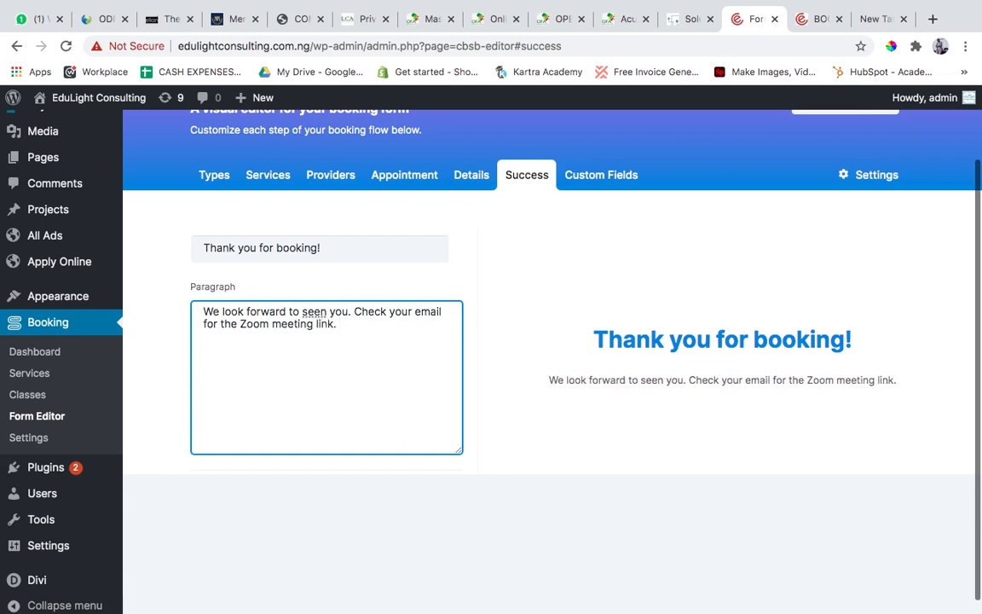
text(For f)
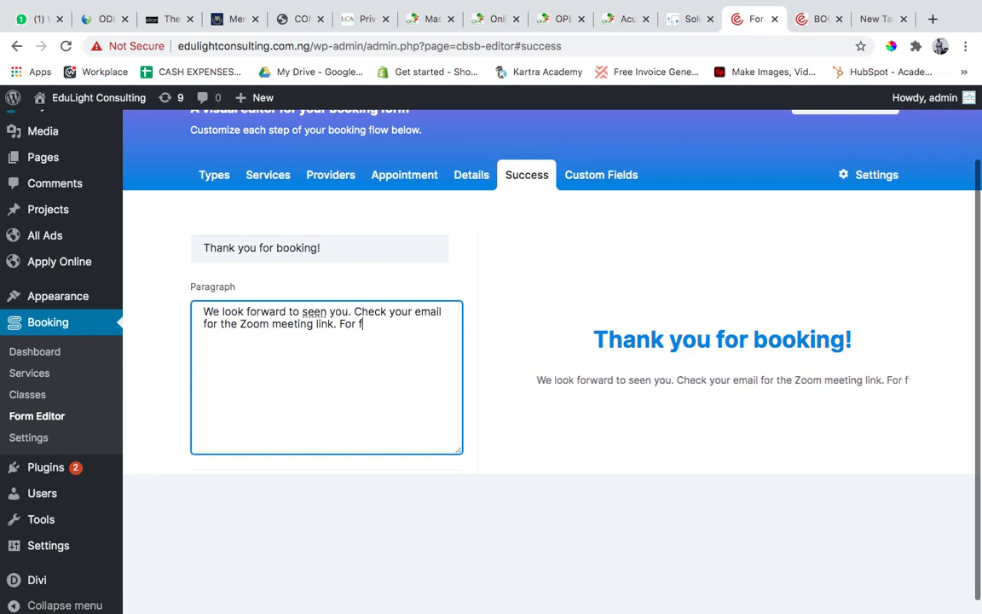
text(urther)
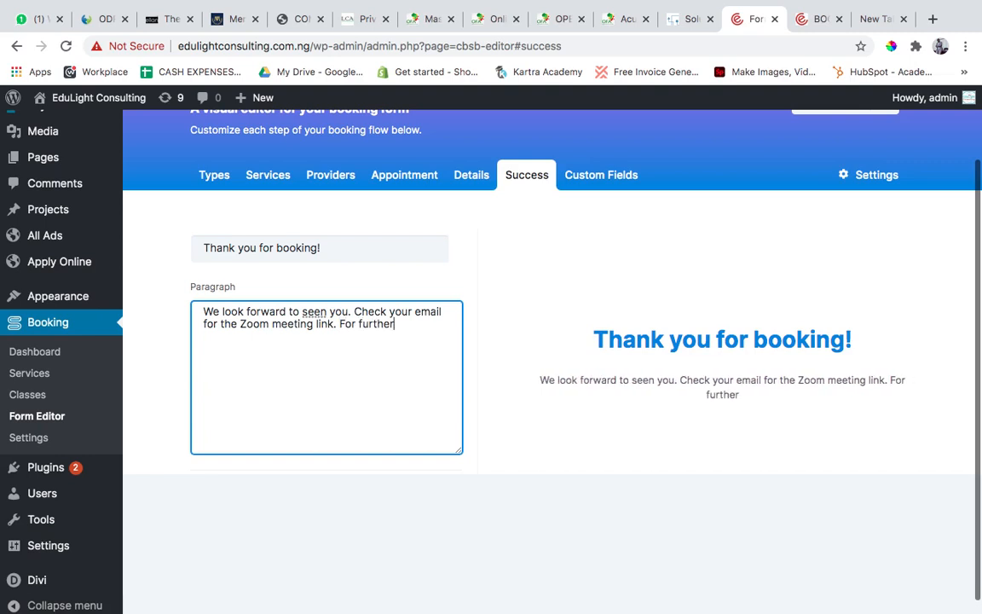
text( enquires)
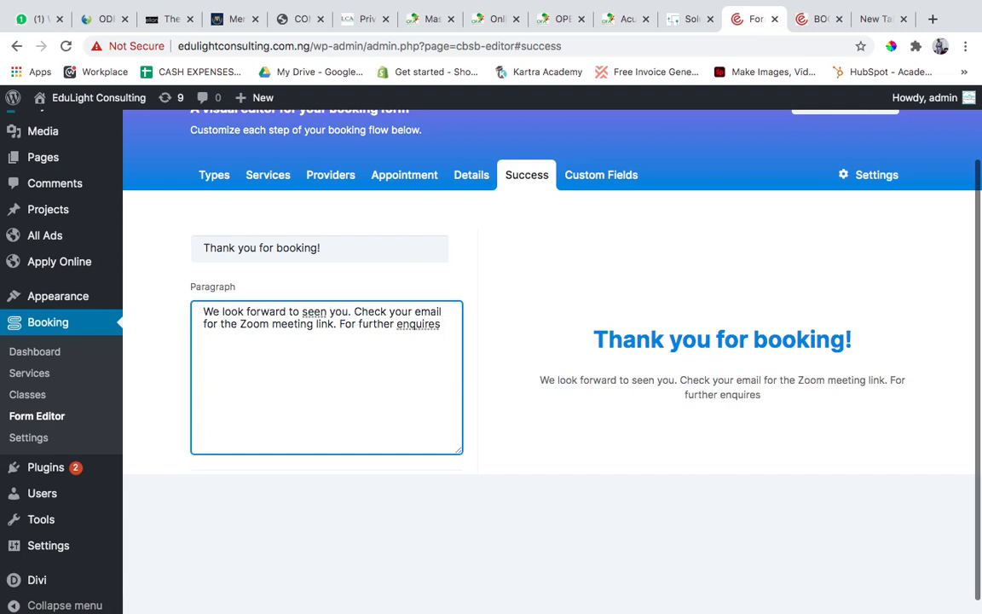
text(; Call)
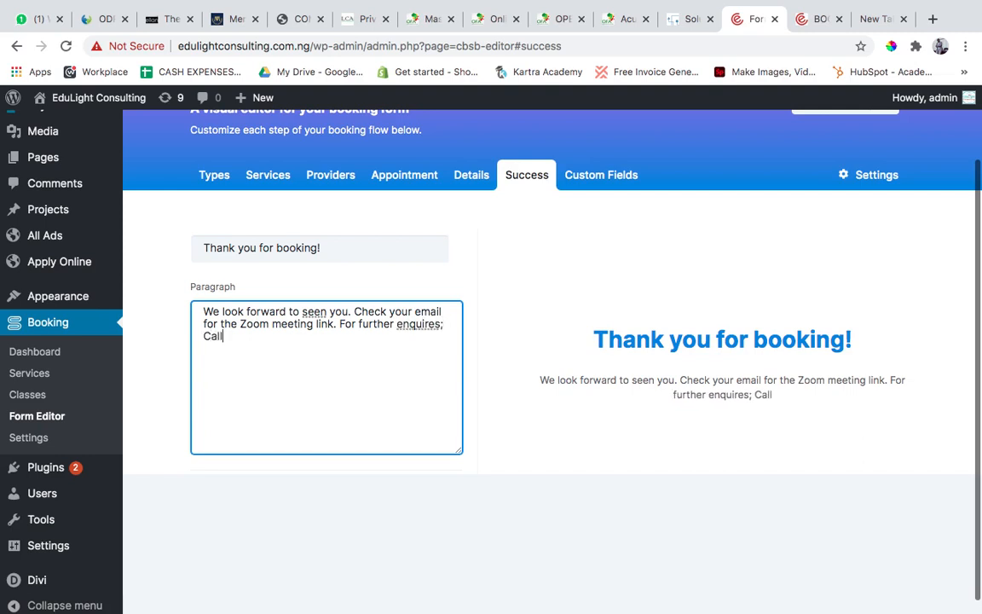
text(: 080)
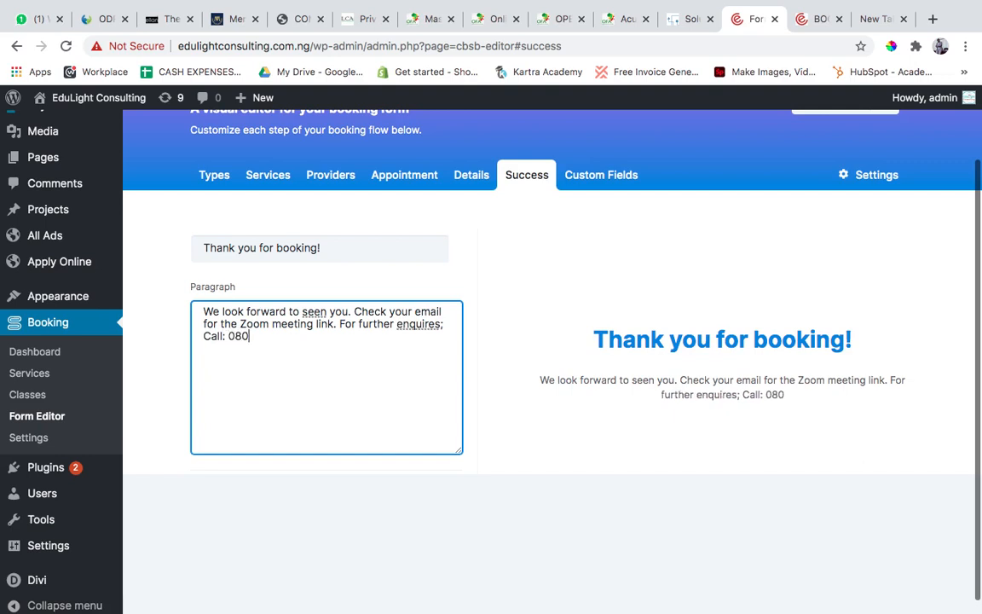
text(334)
Add "For further enquires; Call:" and a contact phone number to the end of the Success paragraph.
key(BackSpace)
key(BackSpace)
key(BackSpace)
key(BackSpace)
key(BackSpace)
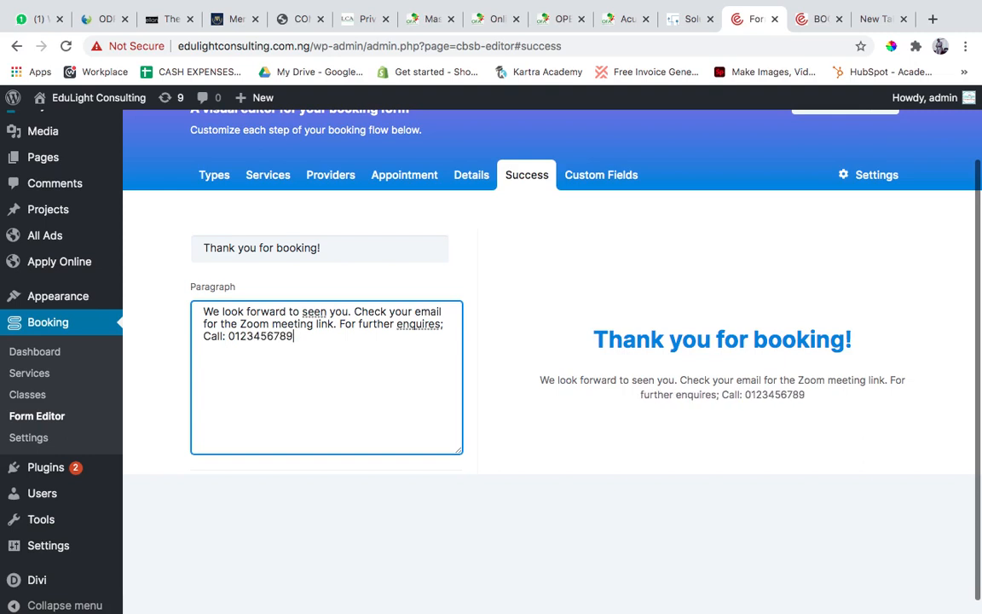
Correct the misspelled "enquires" to "enquiries" in the Success paragraph and review the button options below it.
right_click(424, 329)
click(452, 336)
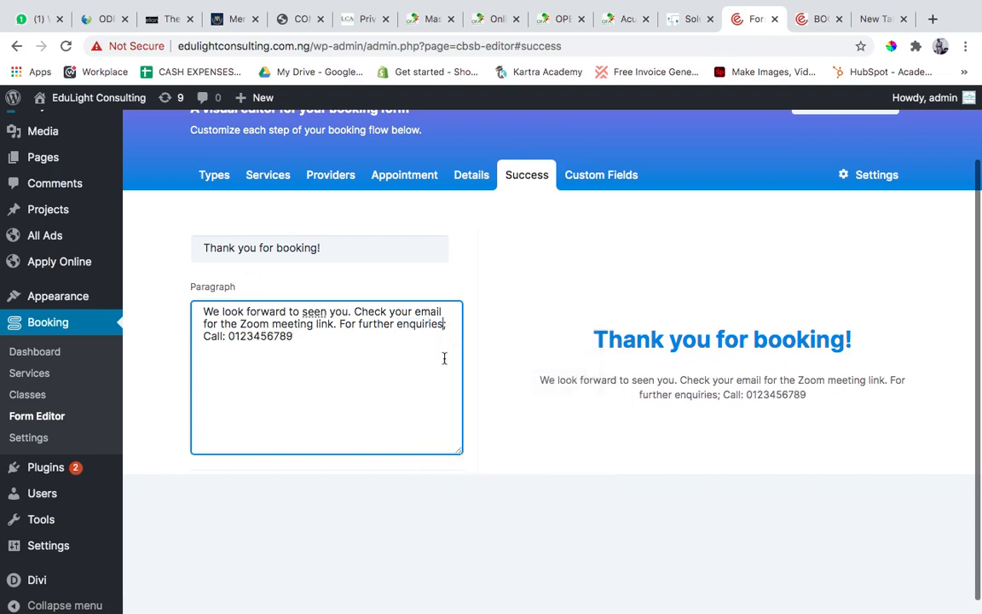
scroll(422, 379, down, 5)
scroll(421, 379, down, 2)
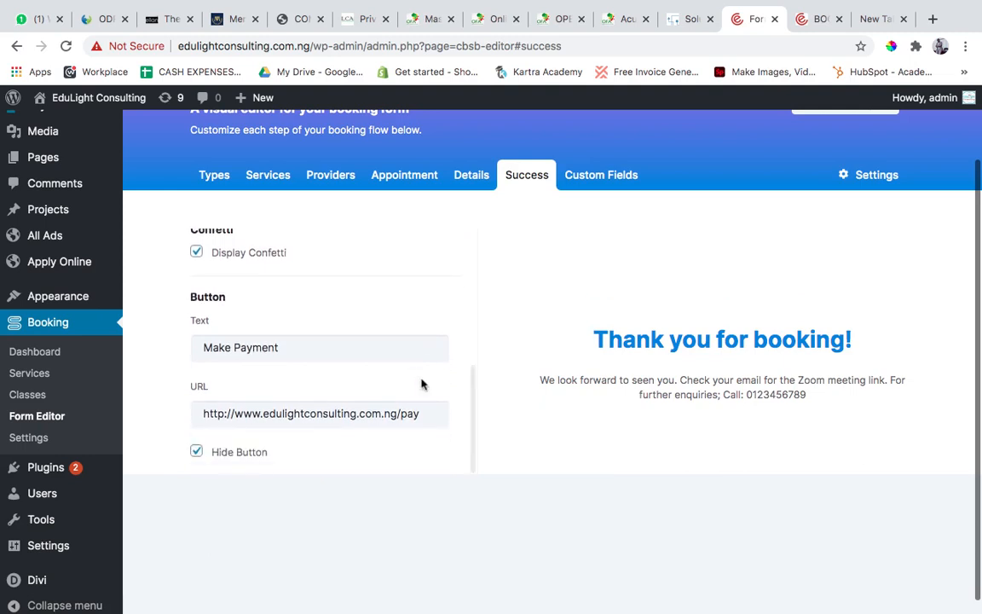
scroll(422, 377, up, 5)
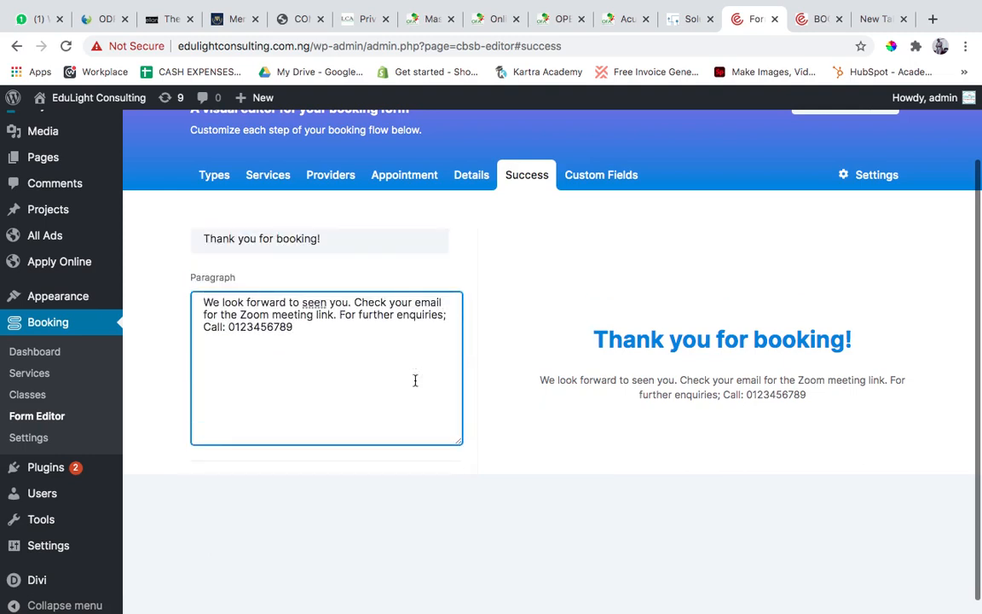
Undo the Success paragraph rewrite and the last change to the button text.
key(super+z)
key(super+z)
key(super+z)
key(super+z)
key(super+z)
key(super+z)
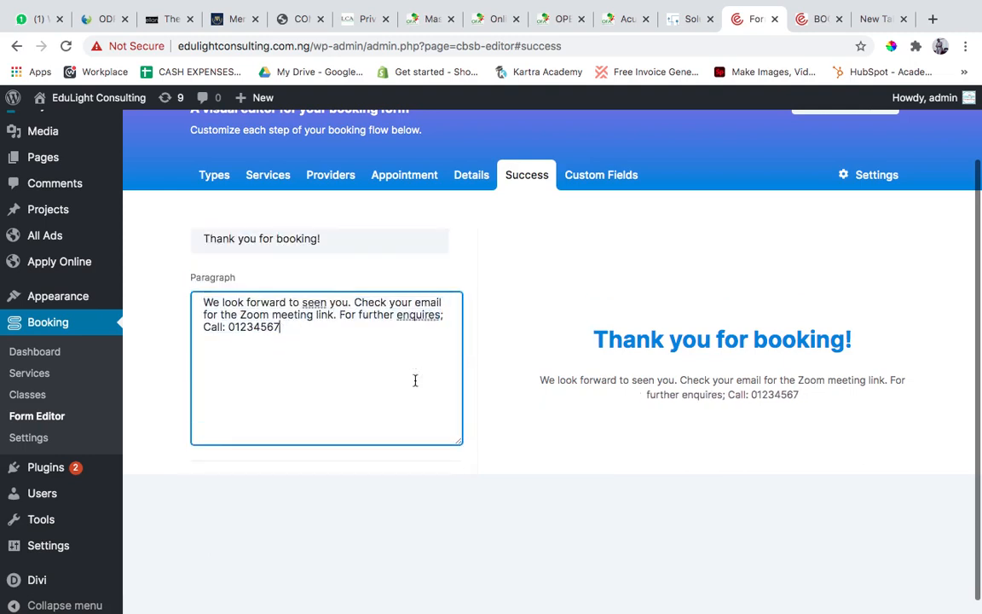
key(super+z)
key(super+z)
key(super+z)
key(super+z)
key(super+z)
key(super+z)
key(super+z)
key(super+z)
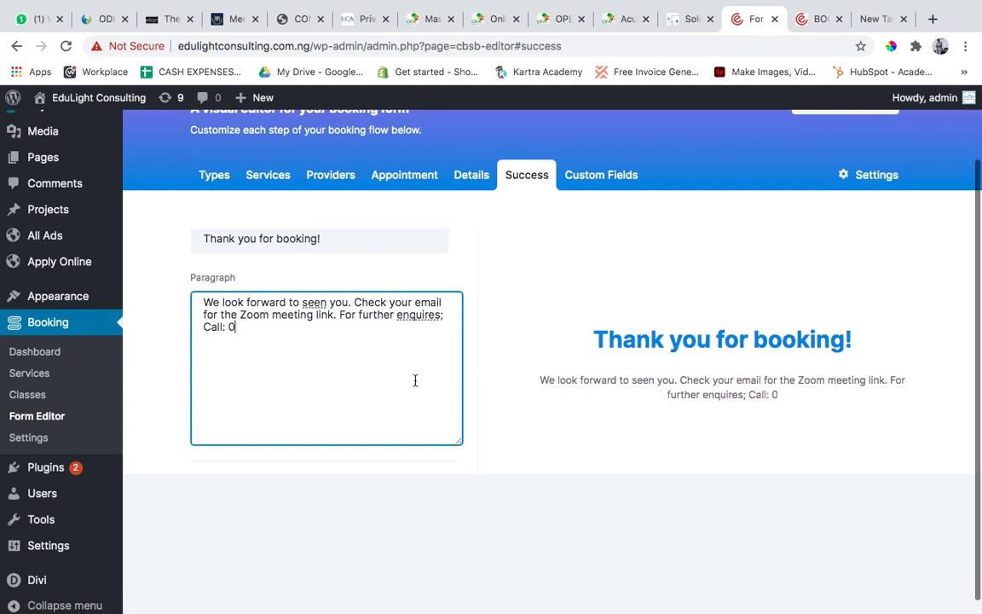
key(super+z)
key(super+z)
key(super+z)
key(super+z)
key(super+z)
key(super+z)
key(super+z)
key(super+z)
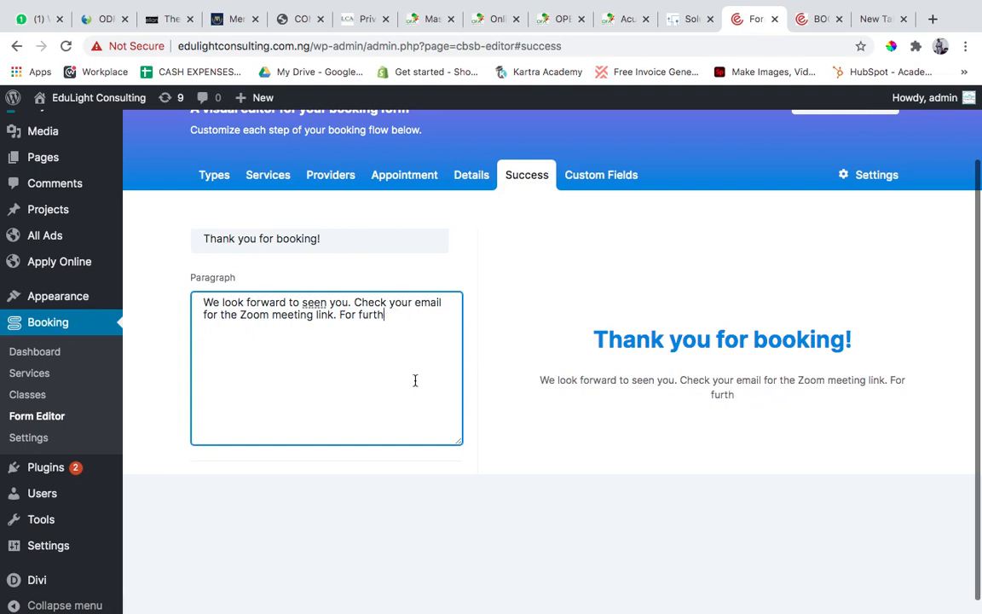
key(super+z)
key(super+z)
key(super+z)
key(super+z)
key(super+z)
key(super+z)
key(super+z)
key(super+z)
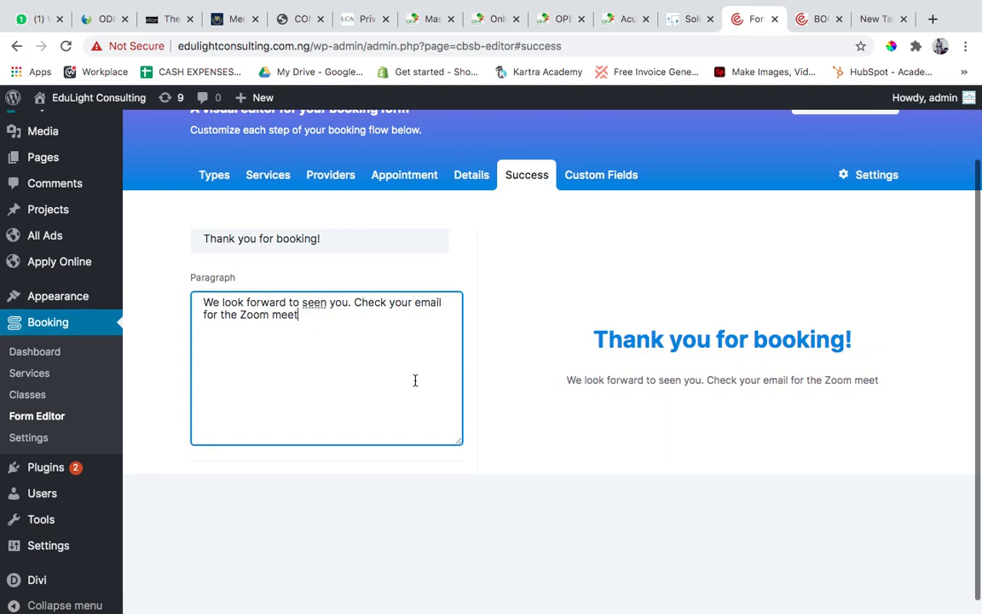
key(super+z)
key(super+z)
key(super+z)
key(super+z)
key(super+z)
key(super+z)
key(super+z)
key(super+z)
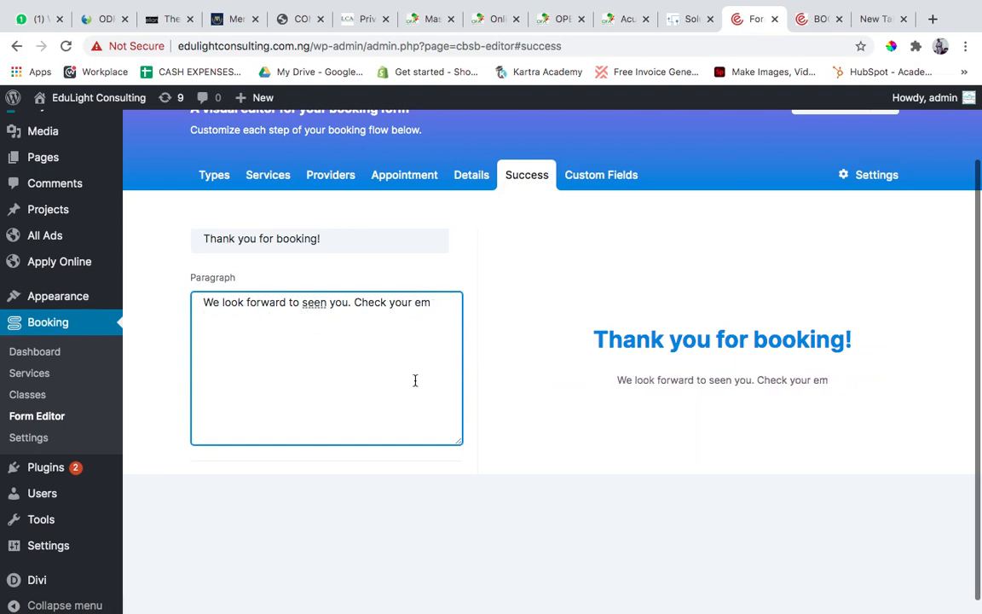
key(super+z)
key(super+z)
key(super+z)
key(super+z)
key(super+z)
key(super+z)
key(super+z)
key(super+z)
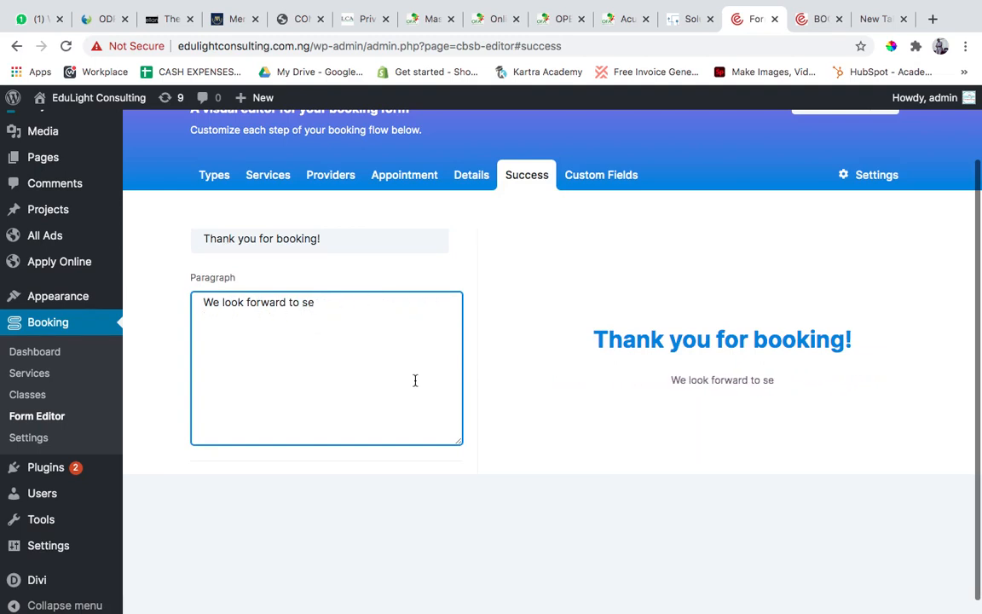
key(super+z)
key(super+z)
key(super+z)
key(super+z)
key(super+z)
key(super+z)
key(super+z)
key(super+z)
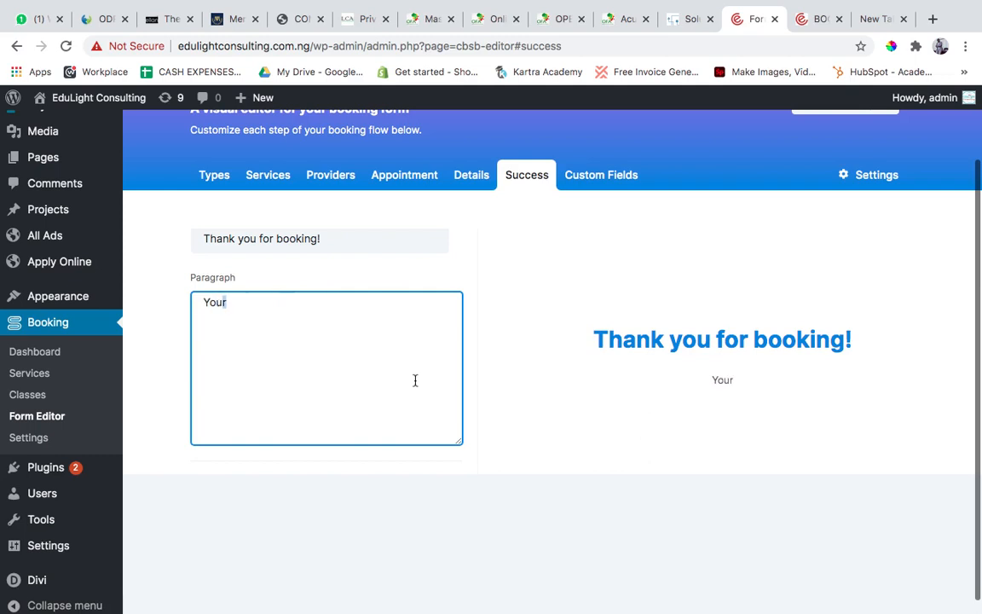
key(super+z)
key(super+z)
key(super+z)
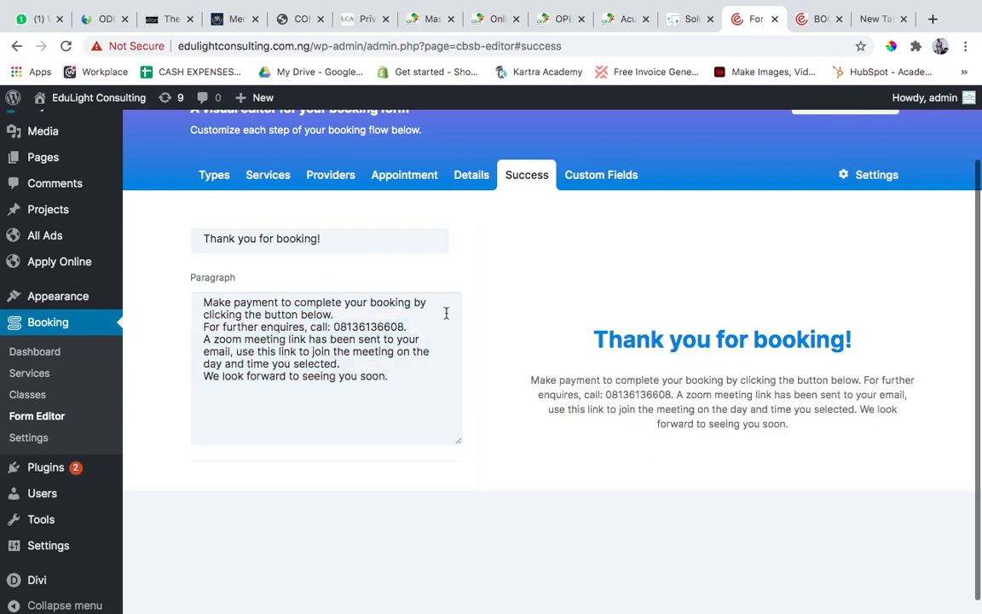
key(Tab)
key(Tab)
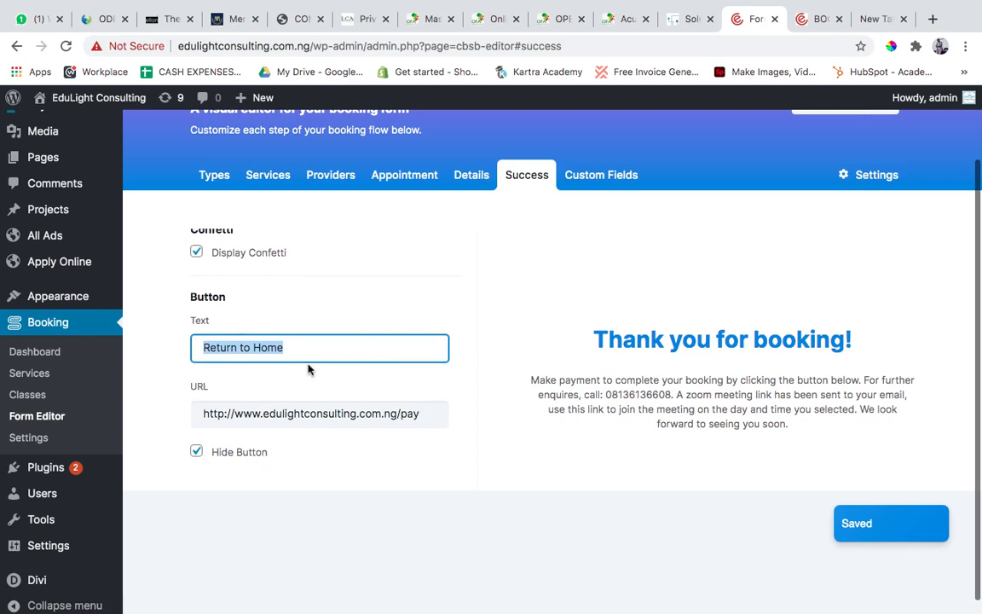
Replace the Success step's button text with "Make" and review the rest of that step's settings.
text(Make)
click(313, 386)
scroll(421, 307, up, 10)
scroll(419, 307, down, 1)
scroll(421, 307, down, 2)
scroll(421, 307, up, 3)
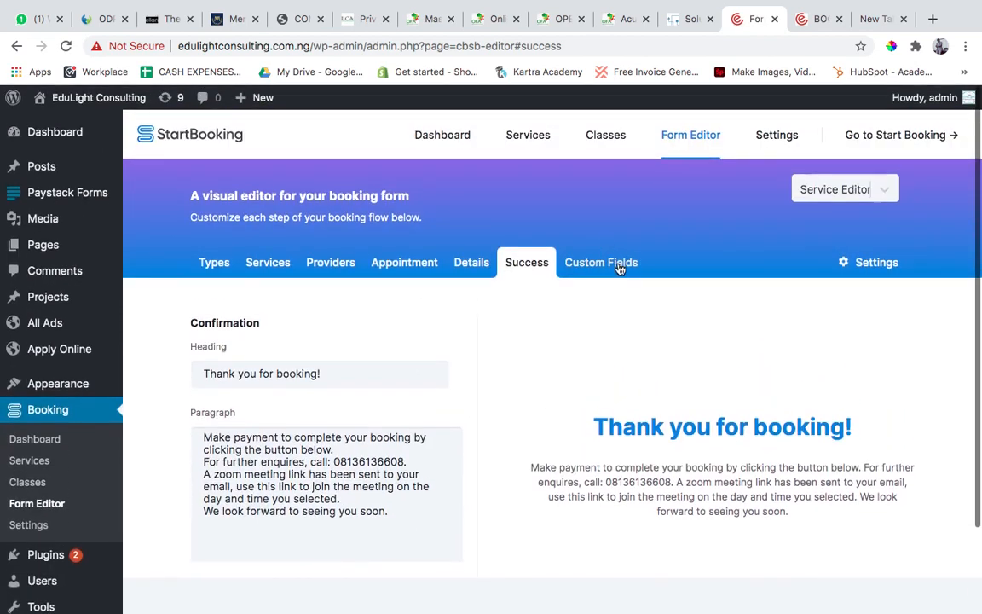
Examine the Custom Fields step with its form preview and the available booking form editor types.
click(618, 266)
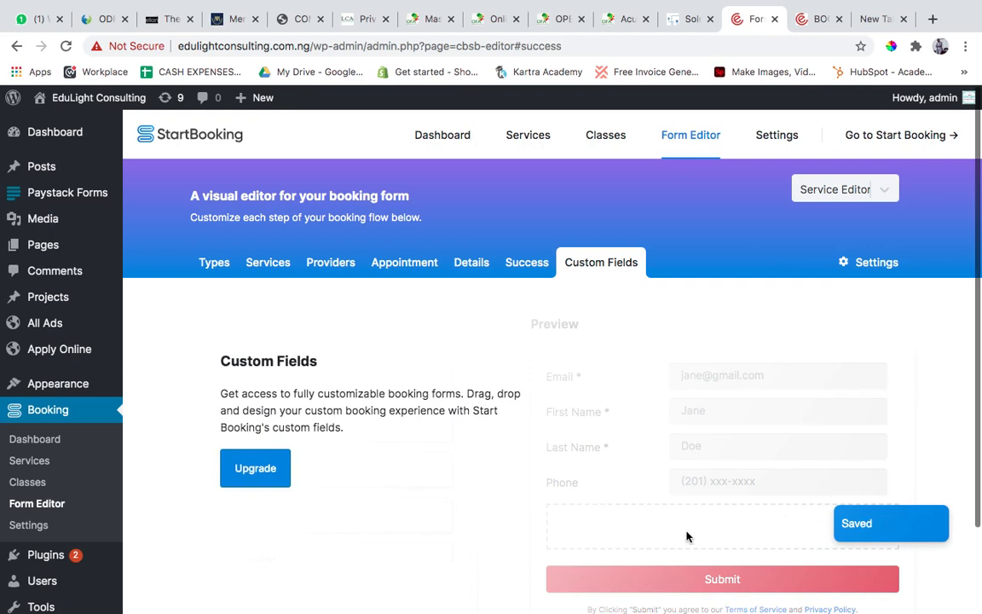
scroll(392, 440, down, 2)
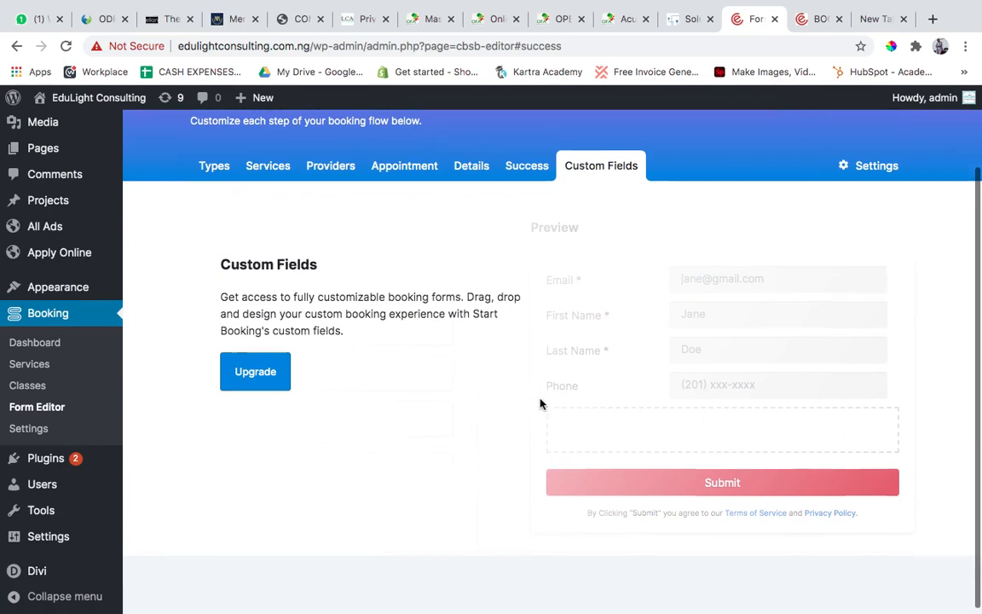
scroll(540, 403, up, 3)
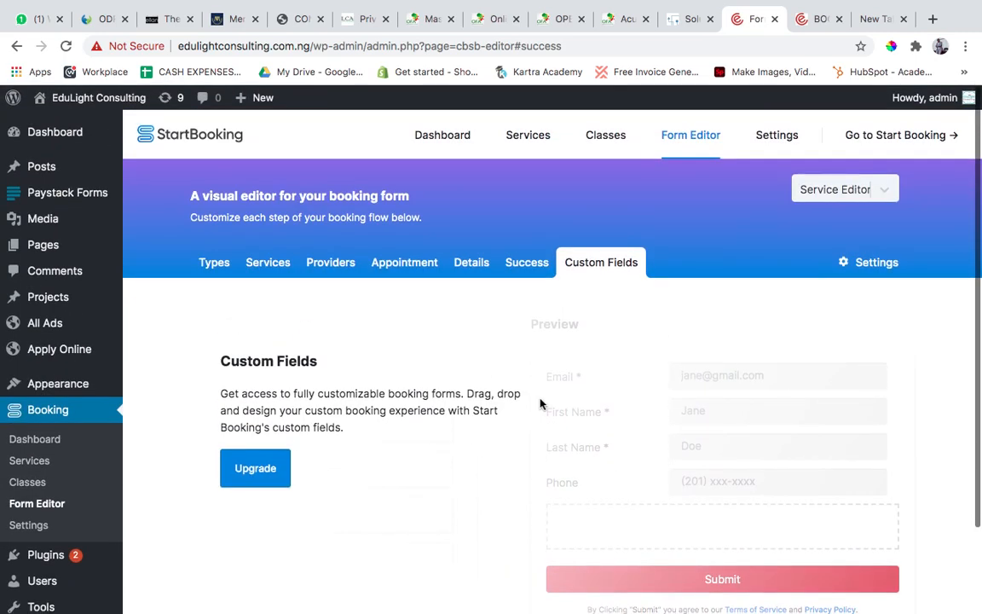
click(800, 186)
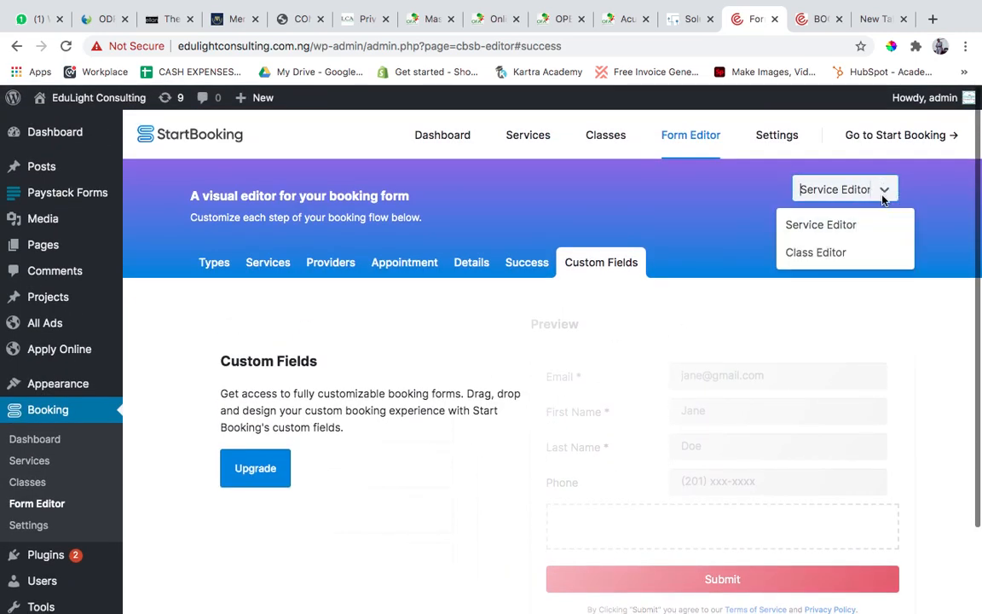
click(771, 337)
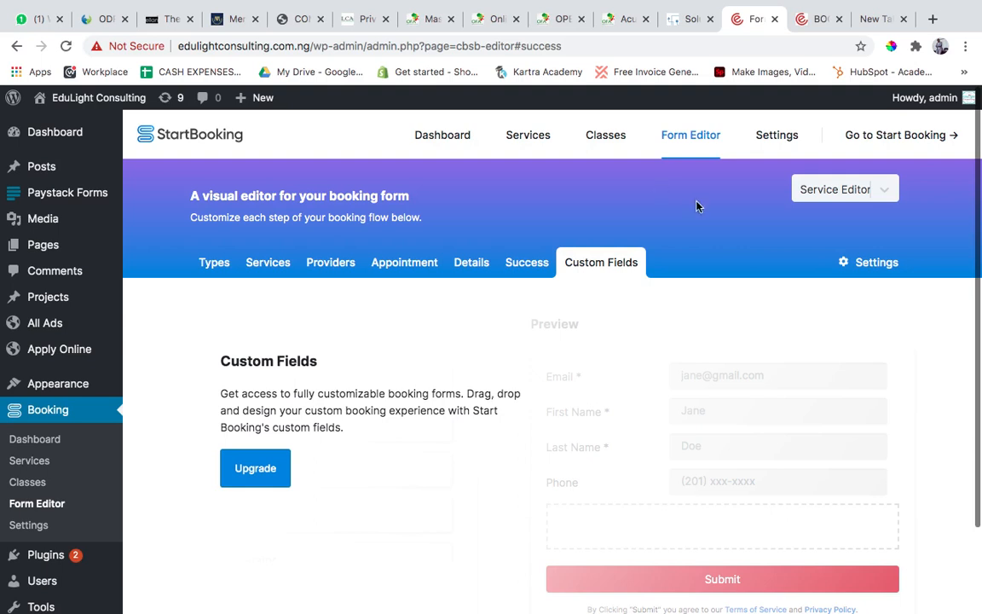
Review the StartBooking embed options, including the blocks and the shortcodes for services, single service and classes.
click(777, 136)
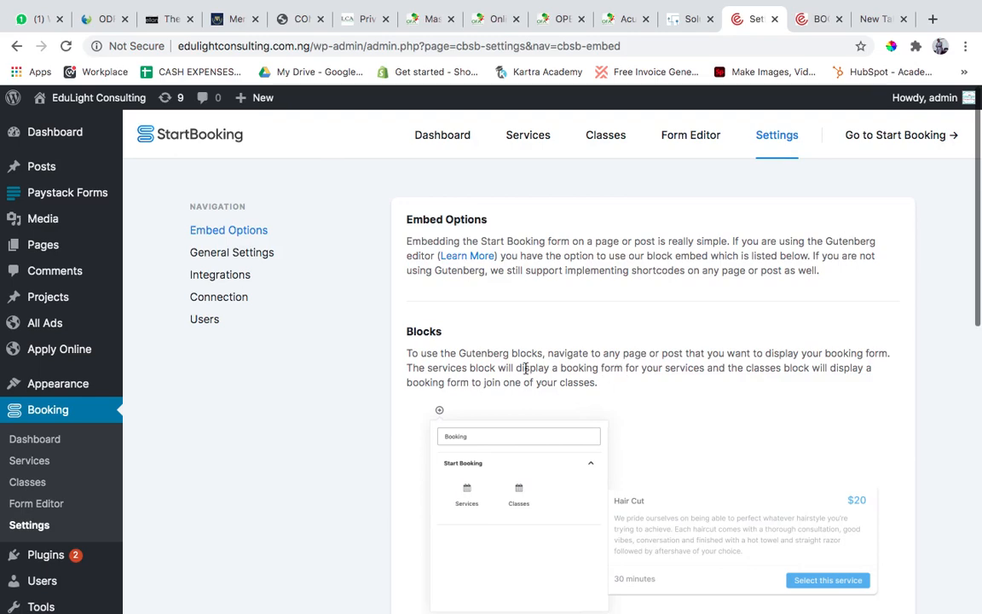
scroll(526, 367, down, 7)
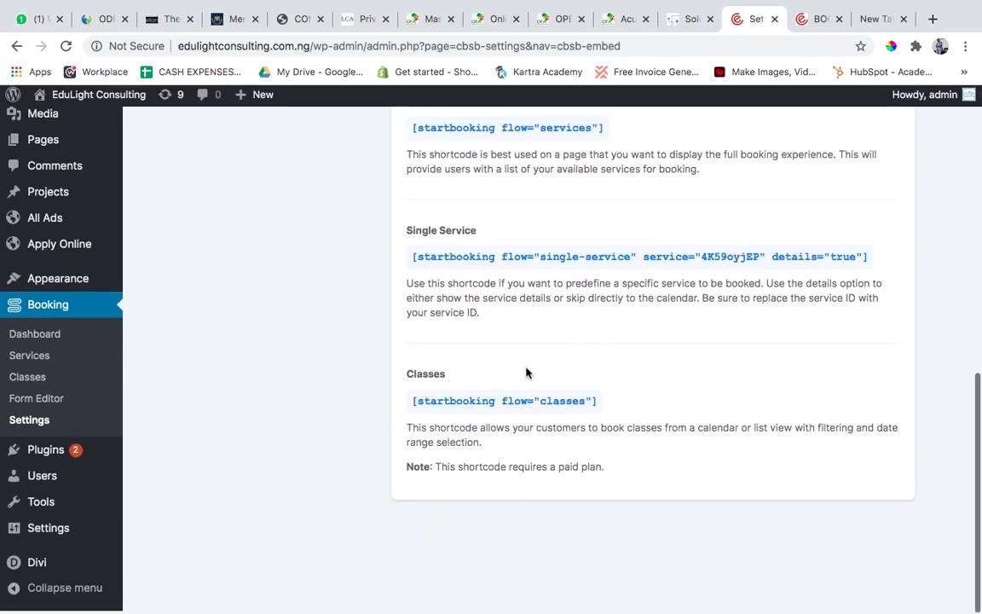
scroll(526, 368, up, 8)
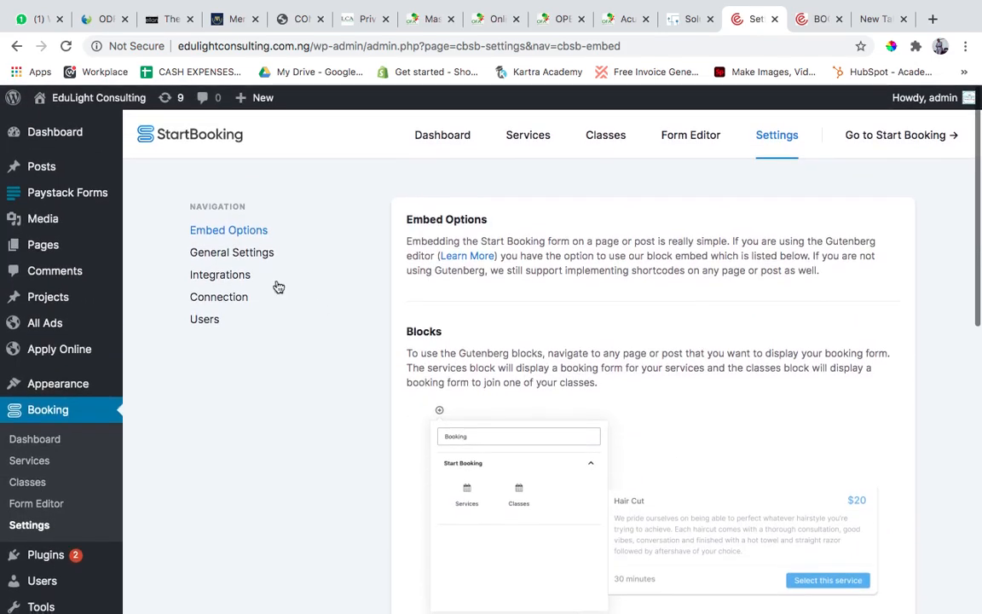
Examine the StartBooking General Settings from Openings Interval, location type, currency and cancellations through to Endorse Us and Additional Data.
click(251, 254)
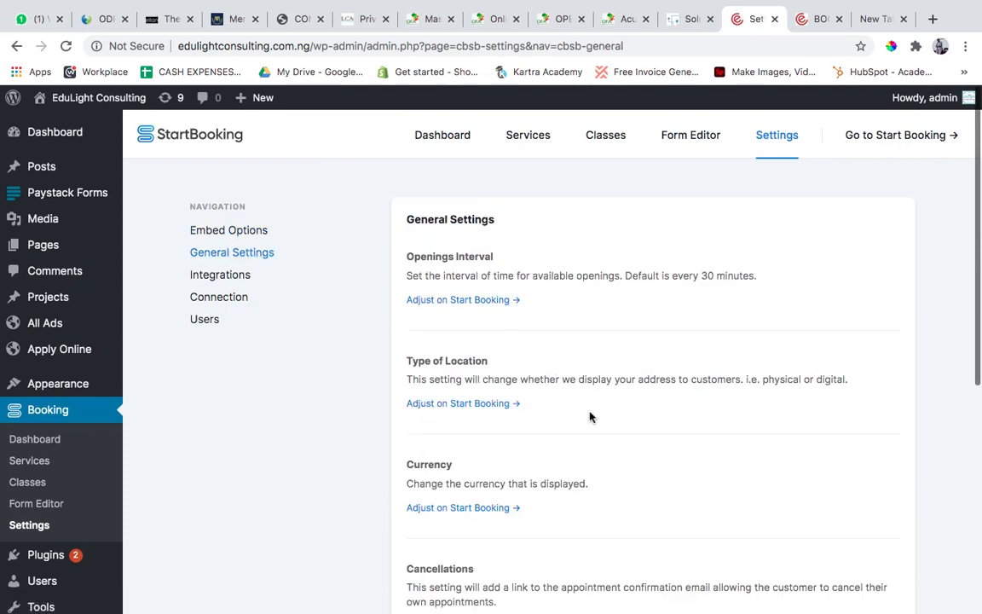
scroll(575, 362, down, 2)
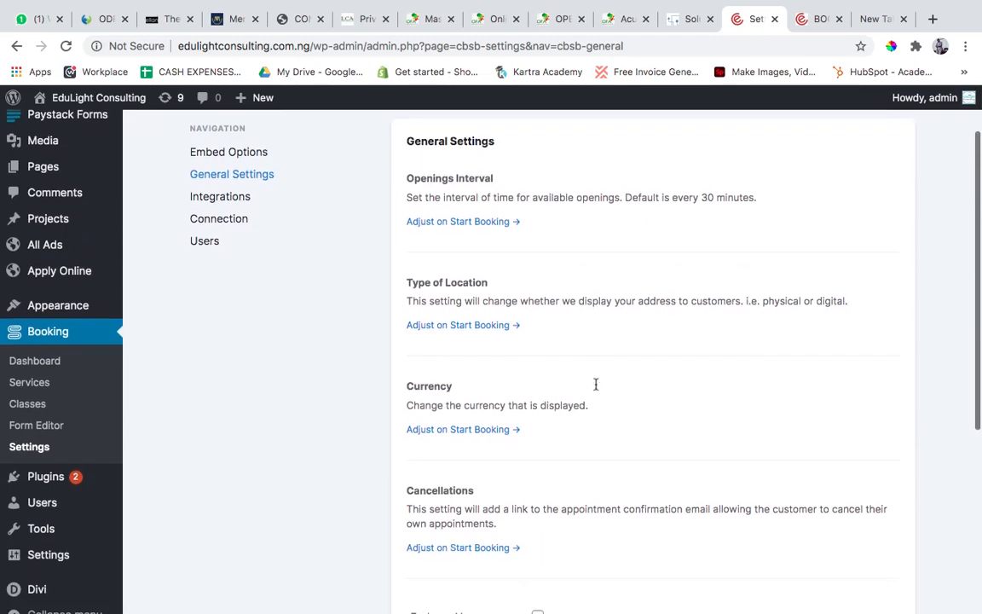
scroll(596, 384, down, 1)
scroll(596, 388, down, 2)
scroll(596, 384, up, 4)
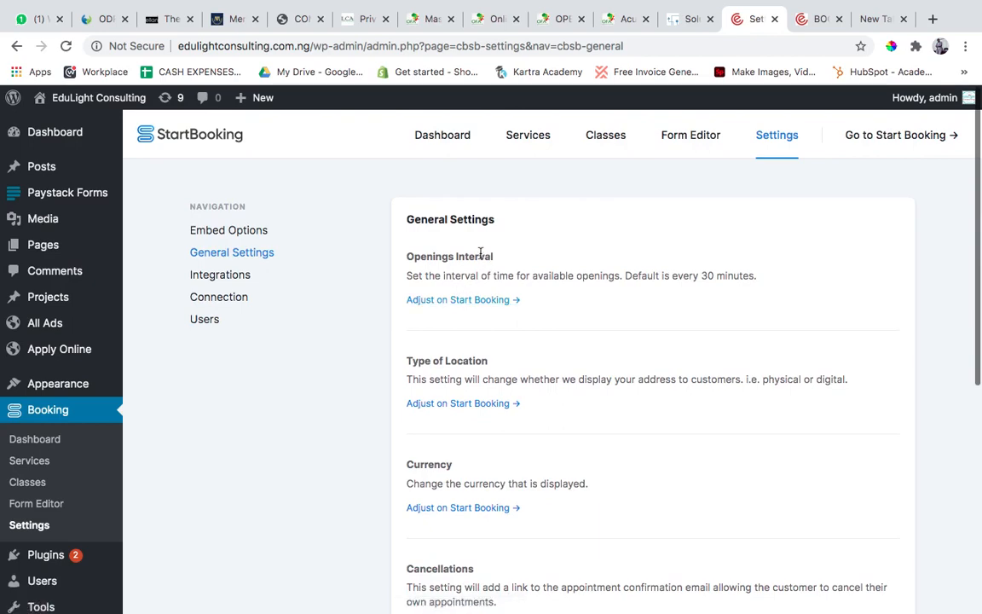
scroll(597, 369, down, 8)
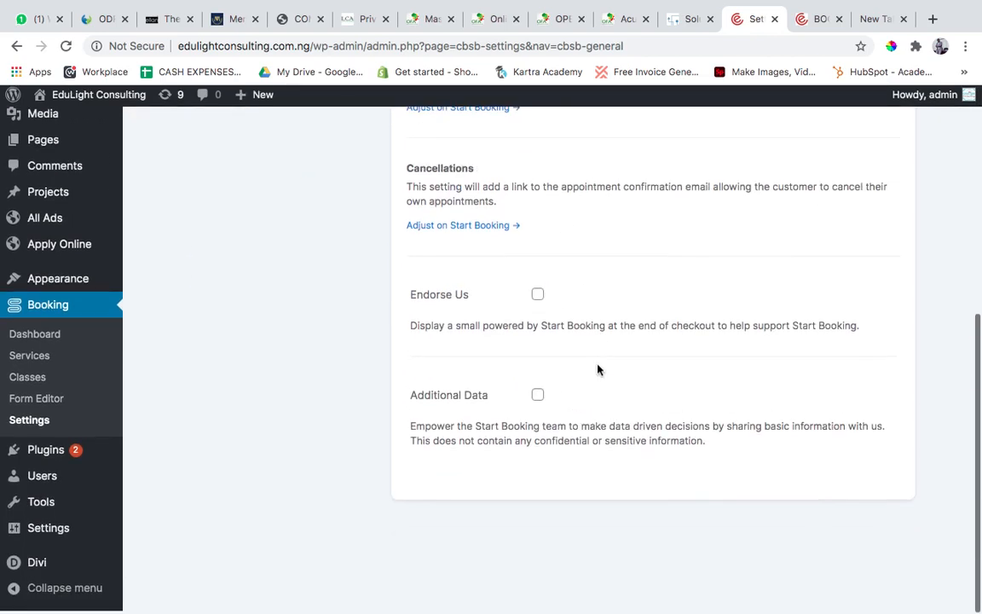
scroll(598, 369, up, 3)
scroll(598, 370, up, 5)
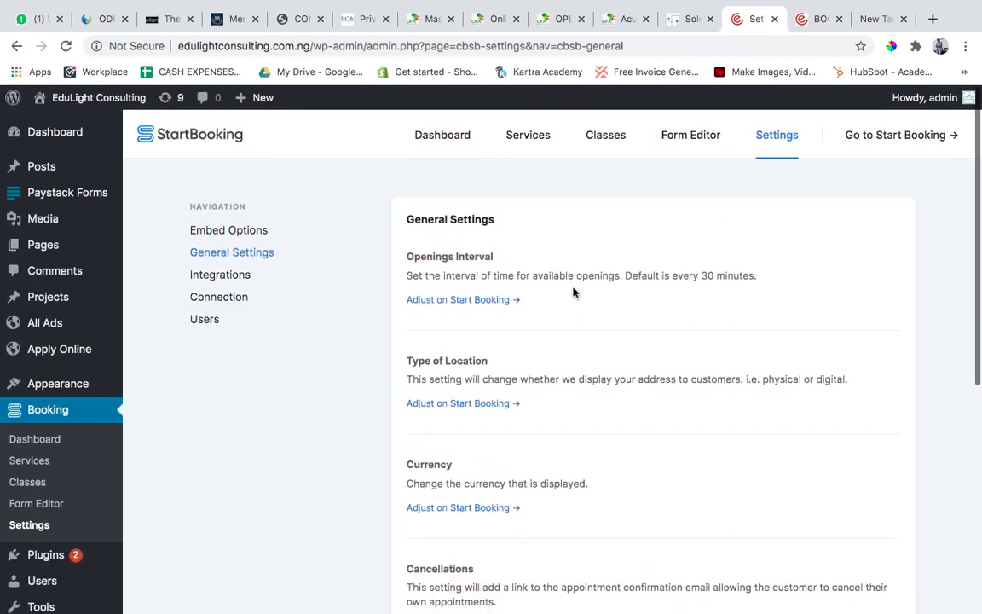
scroll(573, 293, down, 5)
scroll(573, 293, up, 5)
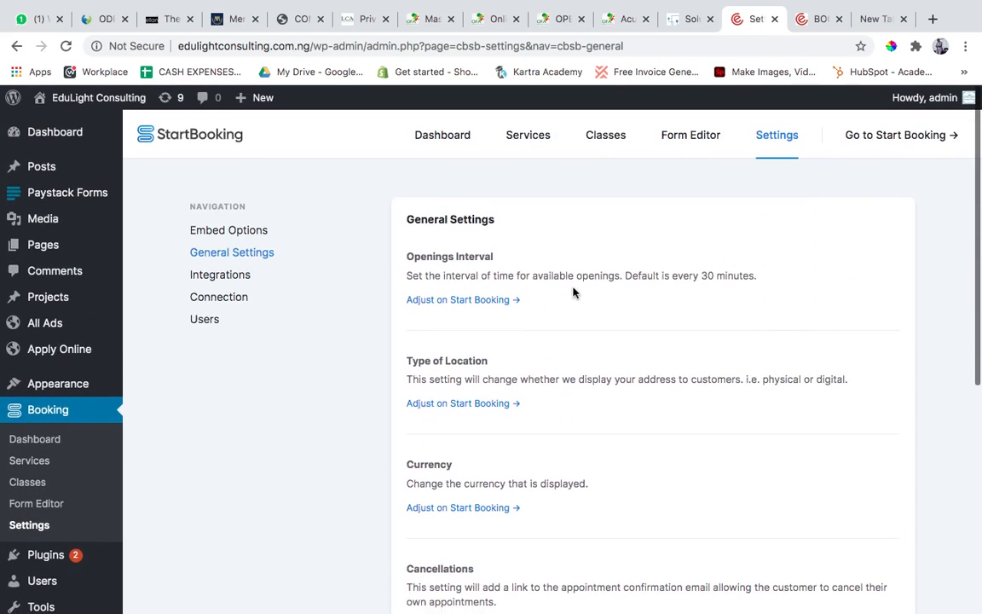